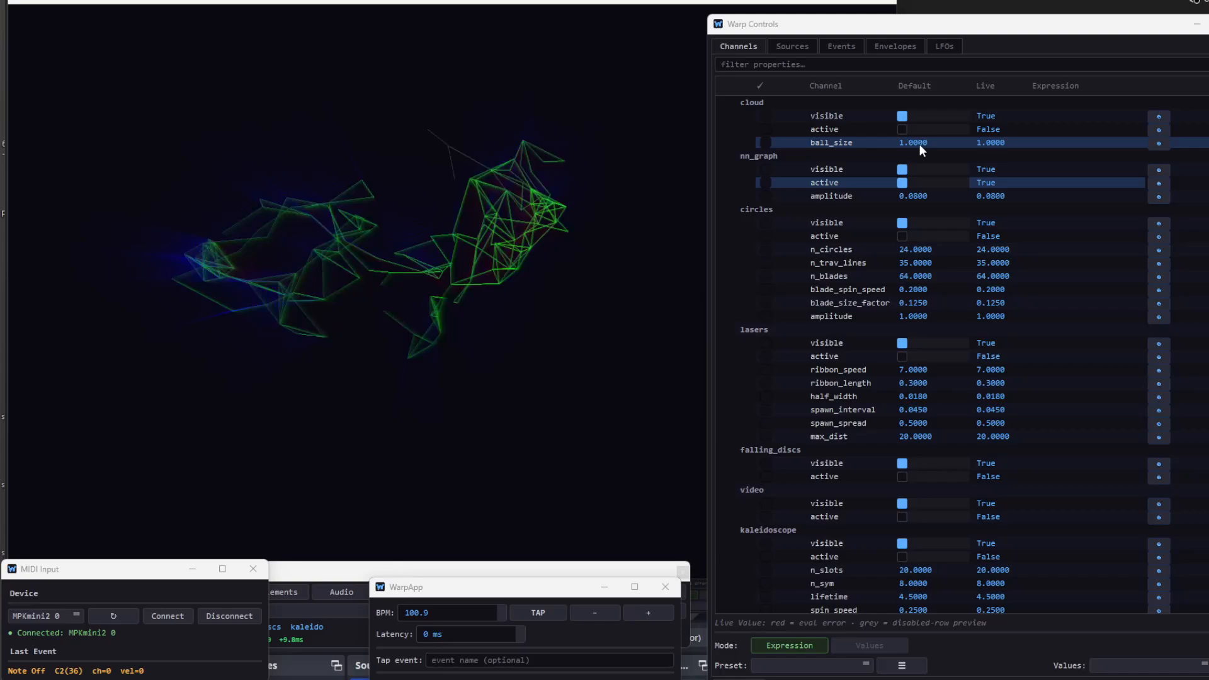
- Preview the cloud, circles and lasers effects one after another by switching each one's active setting on and off again
left_click(903, 130)
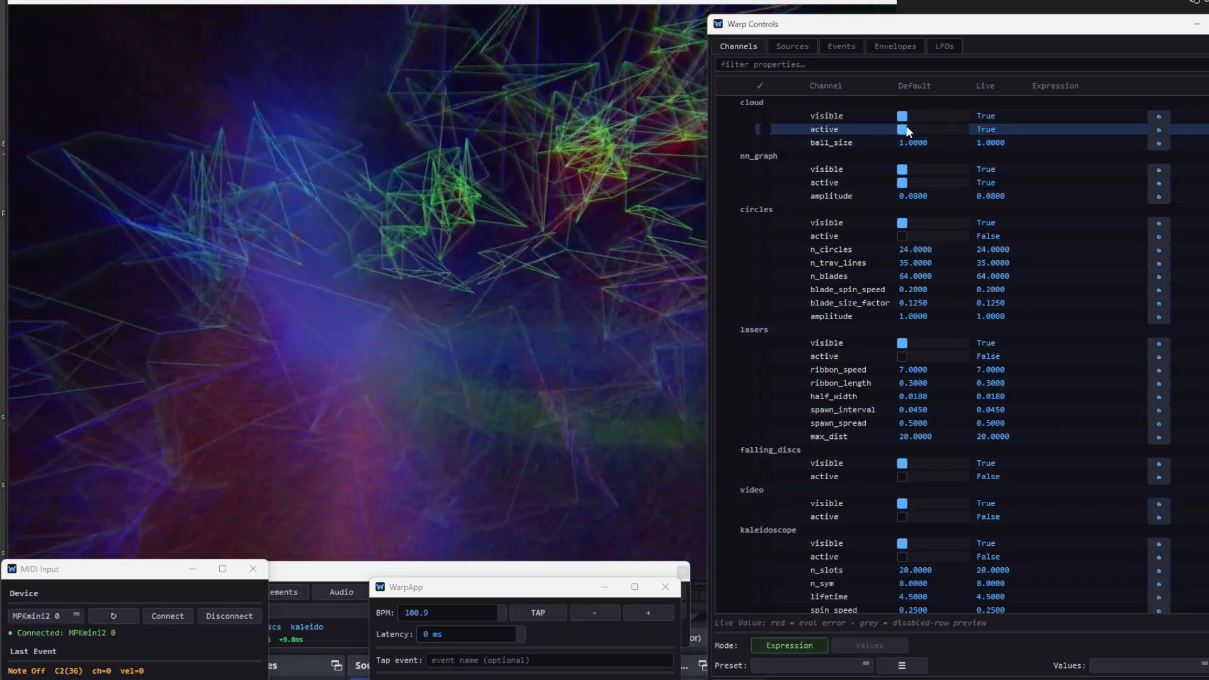
left_click(905, 128)
left_click(900, 237)
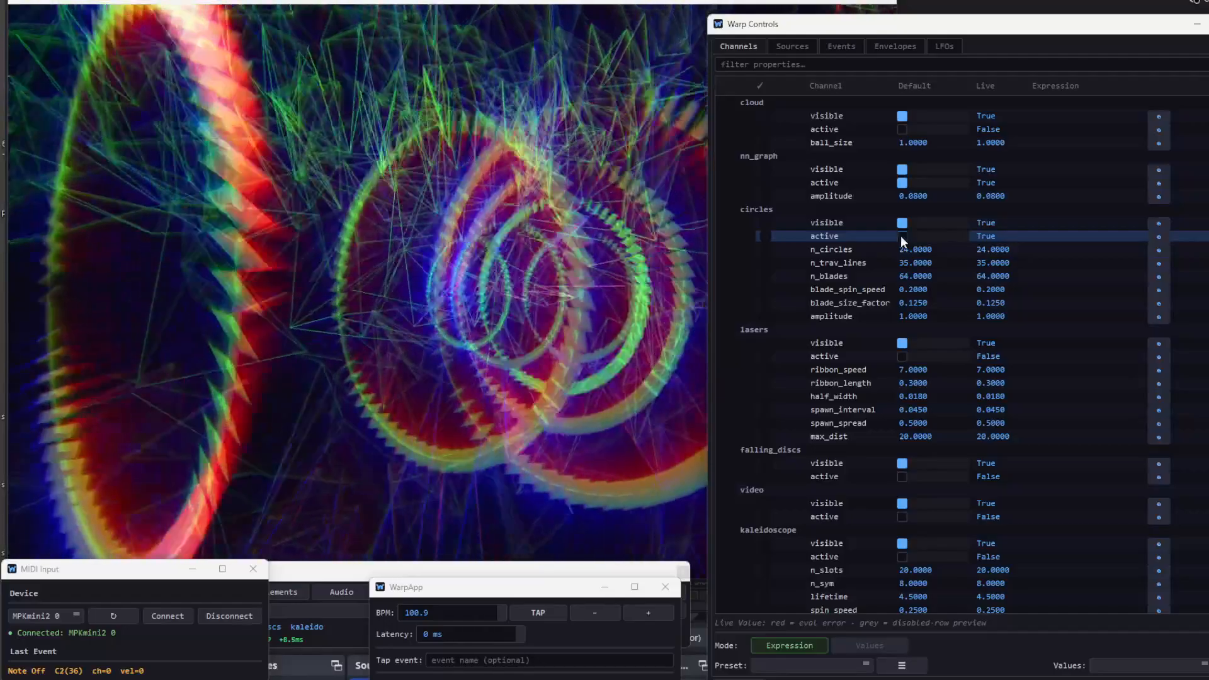
left_click(901, 236)
left_click(902, 357)
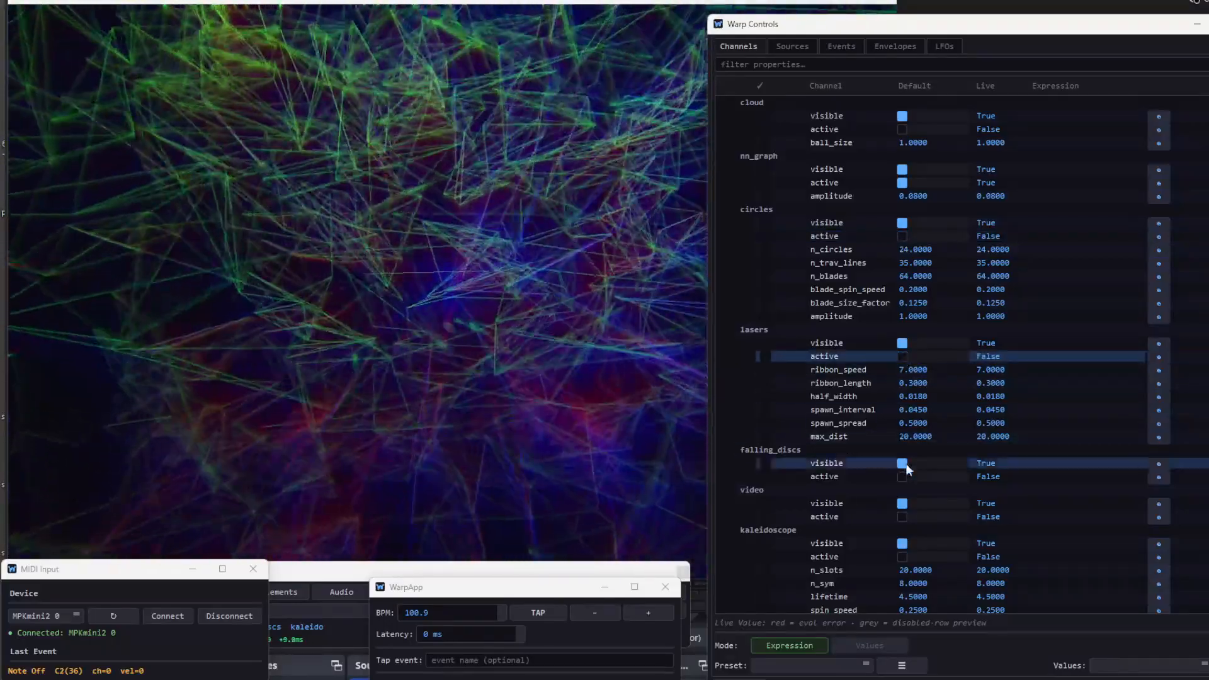
- Activate the falling_discs effect and deactivate nn_graph
left_click(903, 477)
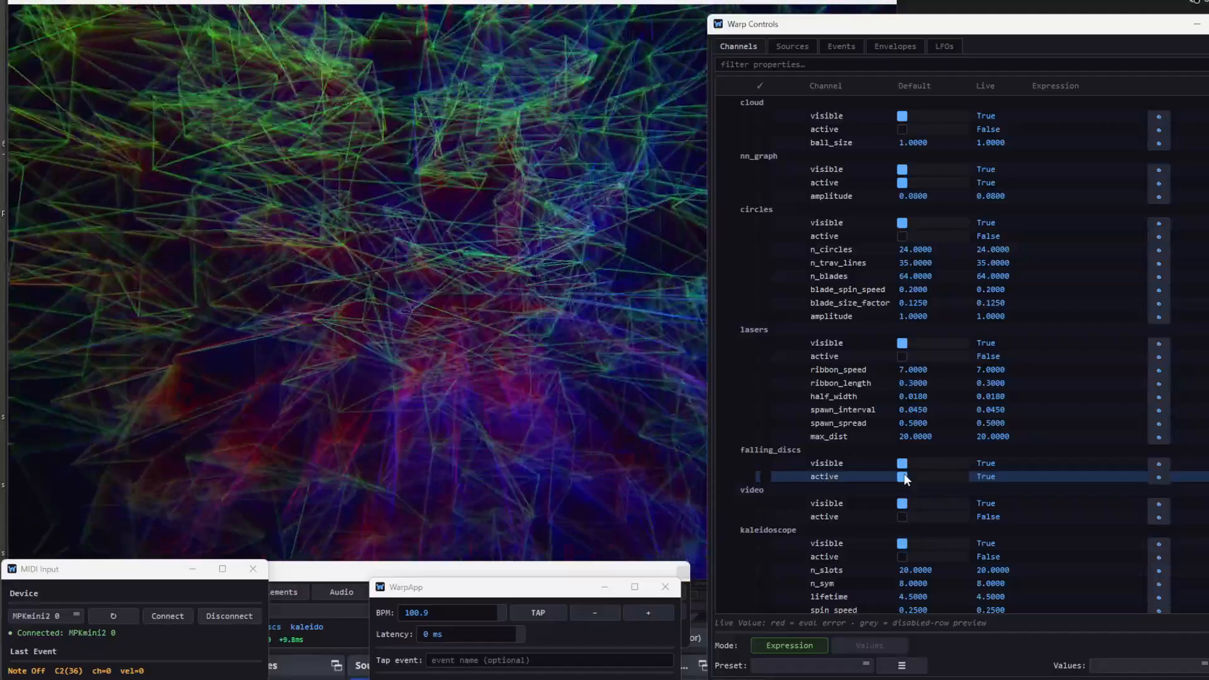
left_click(901, 183)
left_click(901, 182)
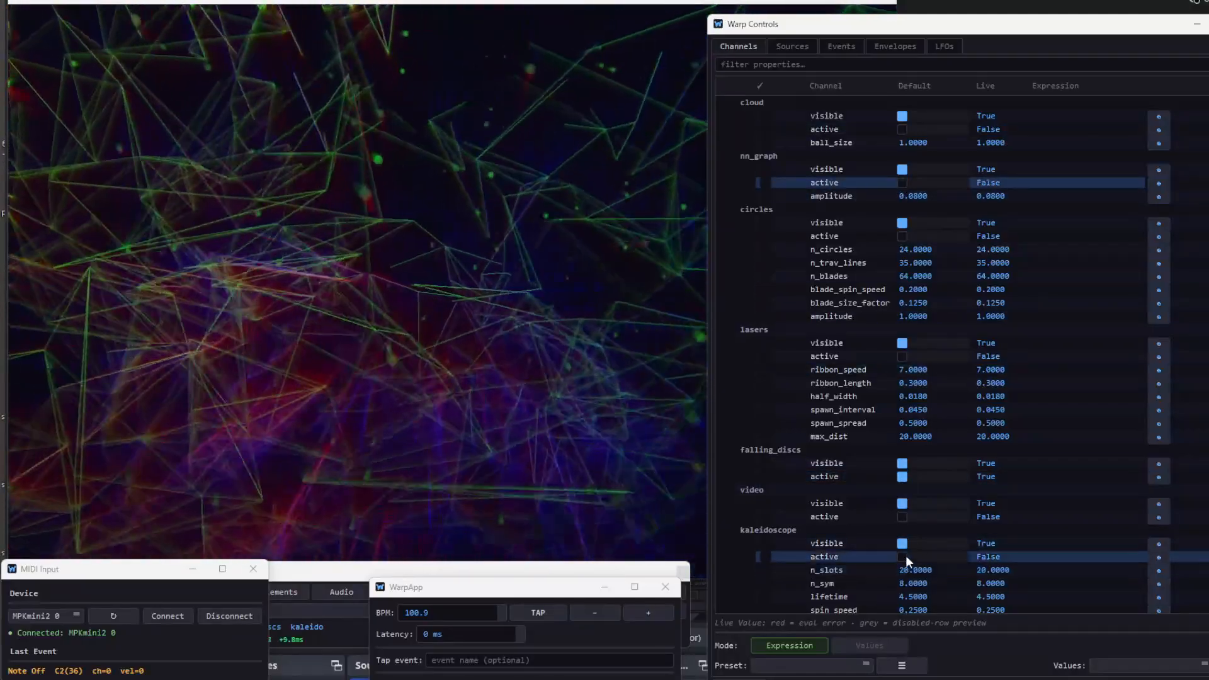
- Preview the kaleidoscope effect by switching its active setting on and off, and reactivate nn_graph
left_click(905, 556)
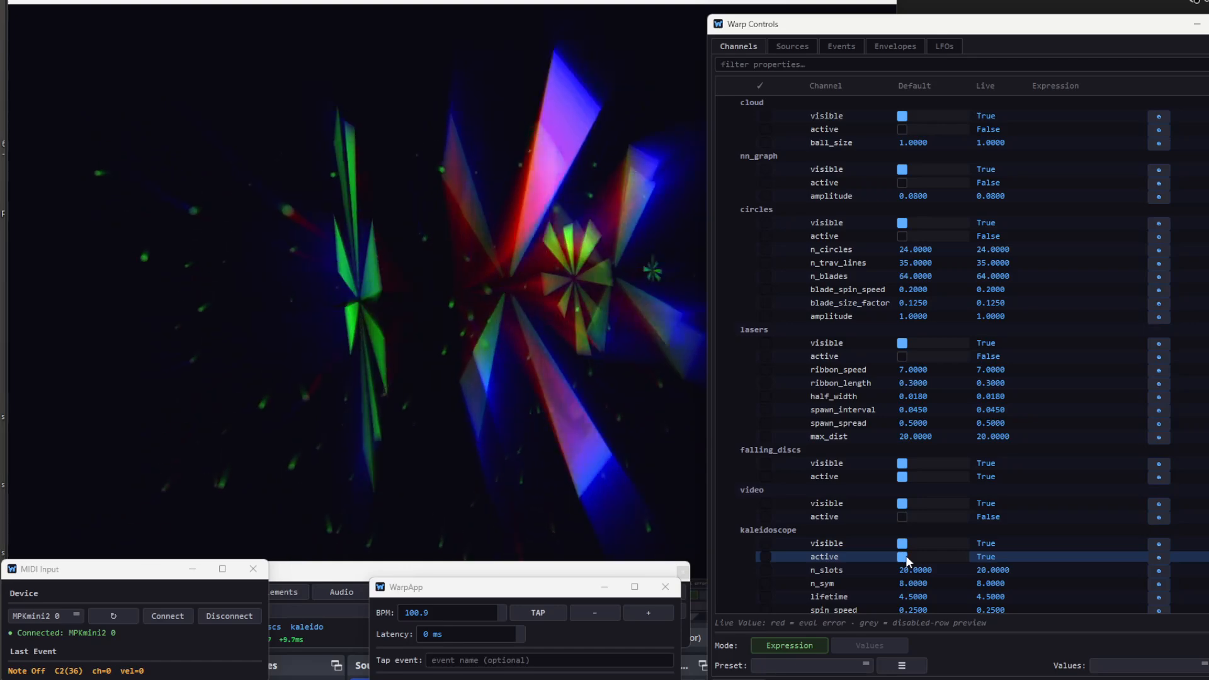
left_click(905, 556)
scroll(878, 523, "down", 5)
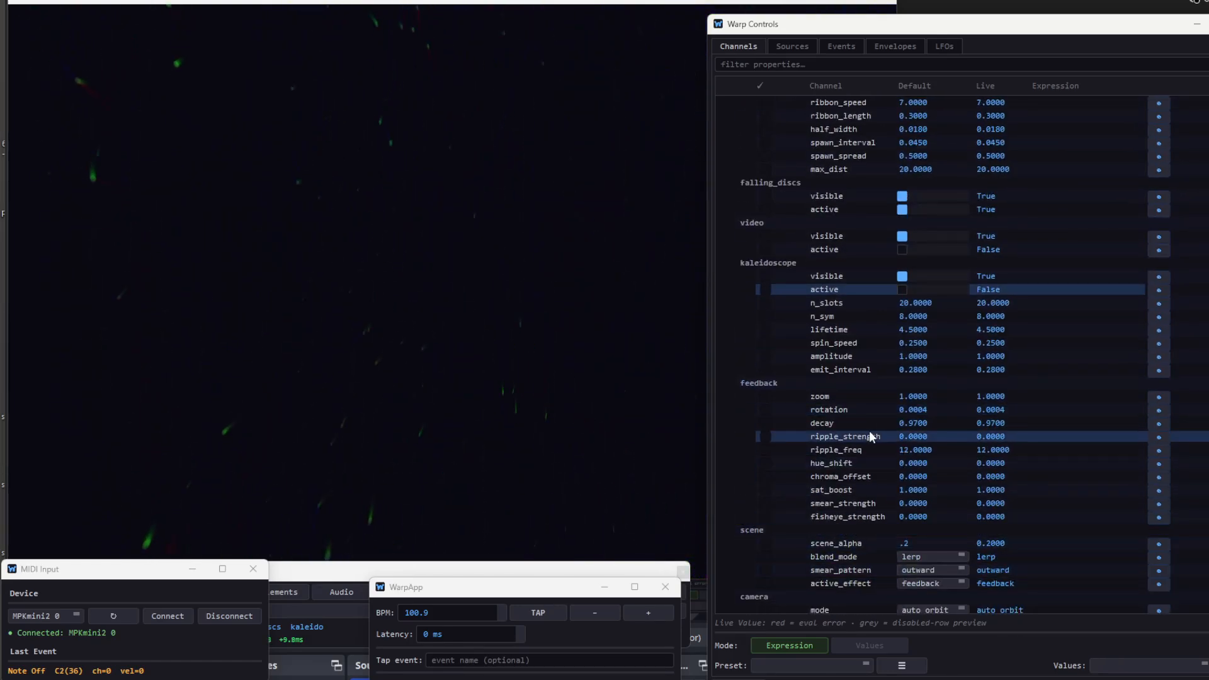
scroll(921, 200, "up", 5)
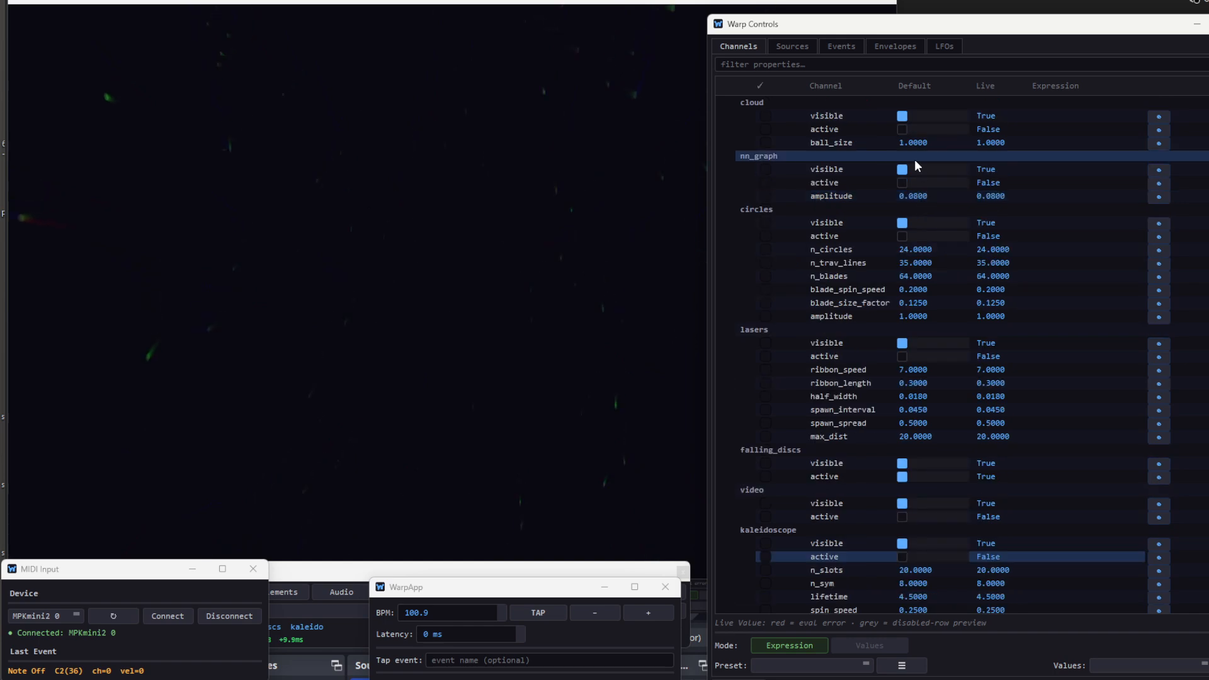
left_click(901, 184)
- Try the additive blend mode for the scene and return it to lerp
scroll(833, 314, "down", 7)
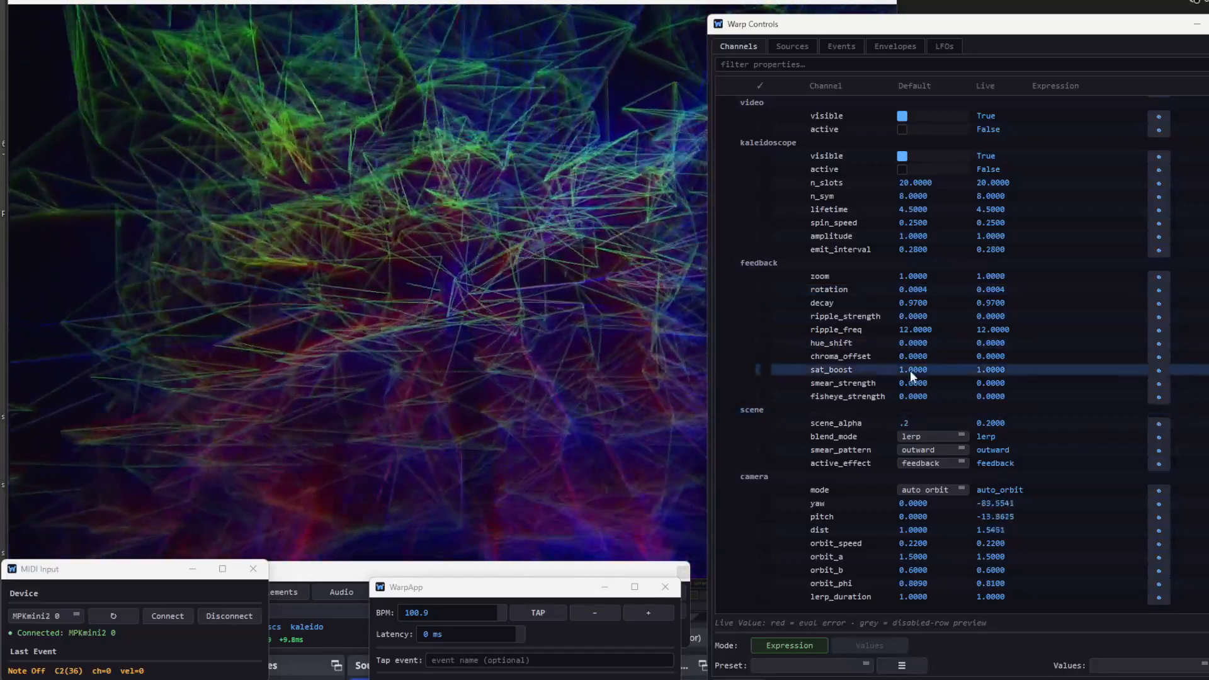
left_click(927, 437)
left_click(923, 466)
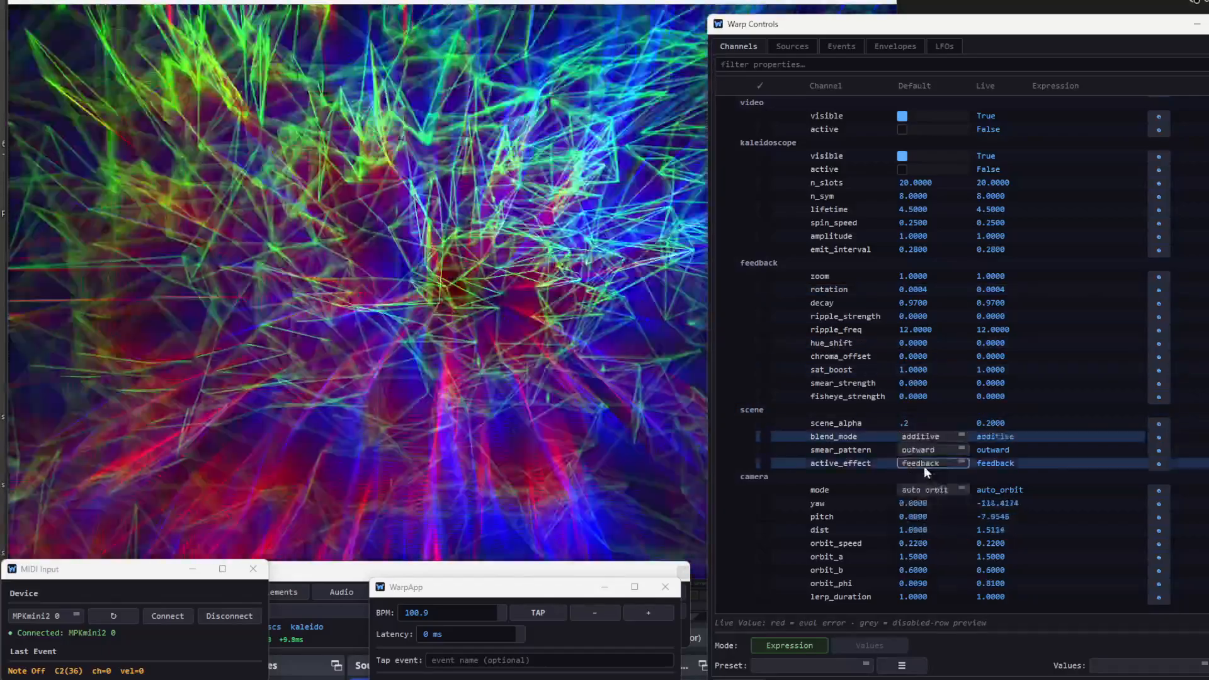
left_click(927, 436)
left_click(925, 450)
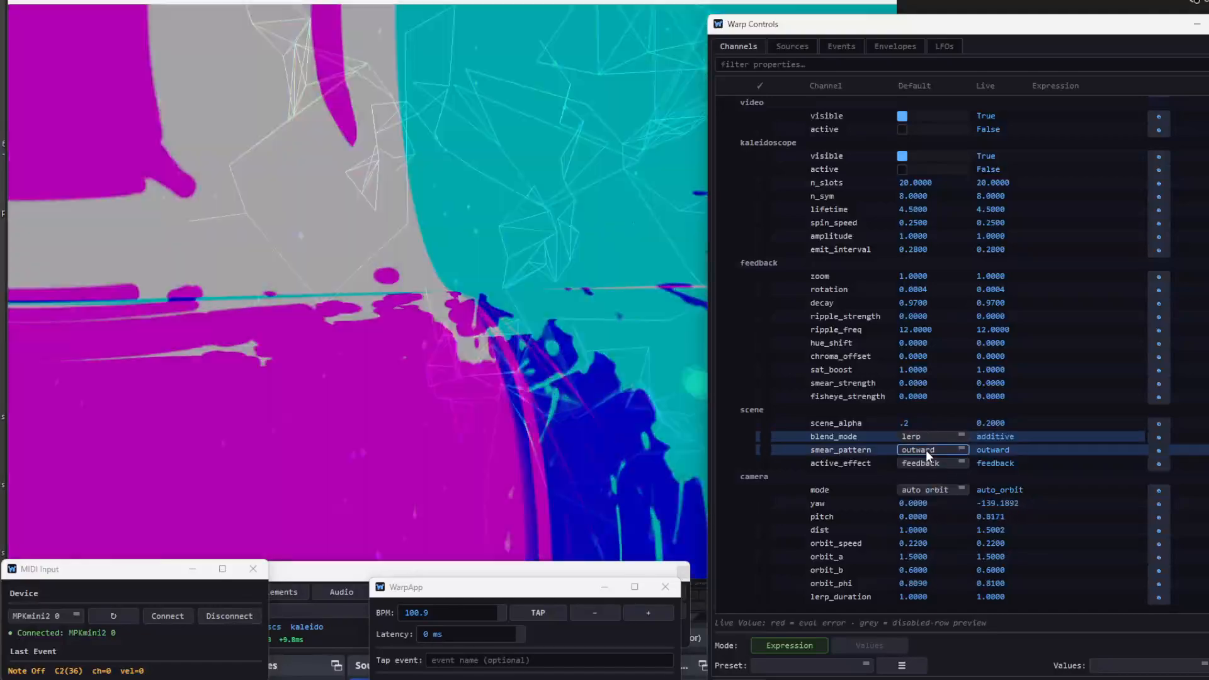
- Try a feedback zoom of 1.1 and set it back to 1
double_click(937, 277)
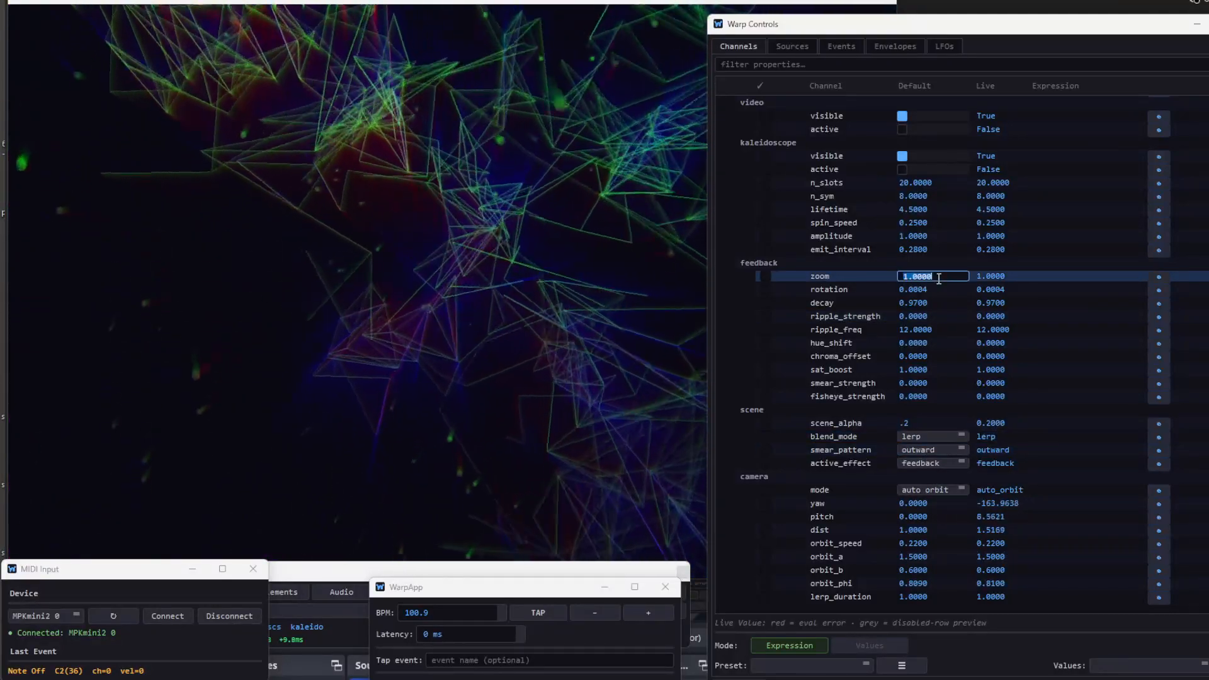
type("1.1")
key("Return")
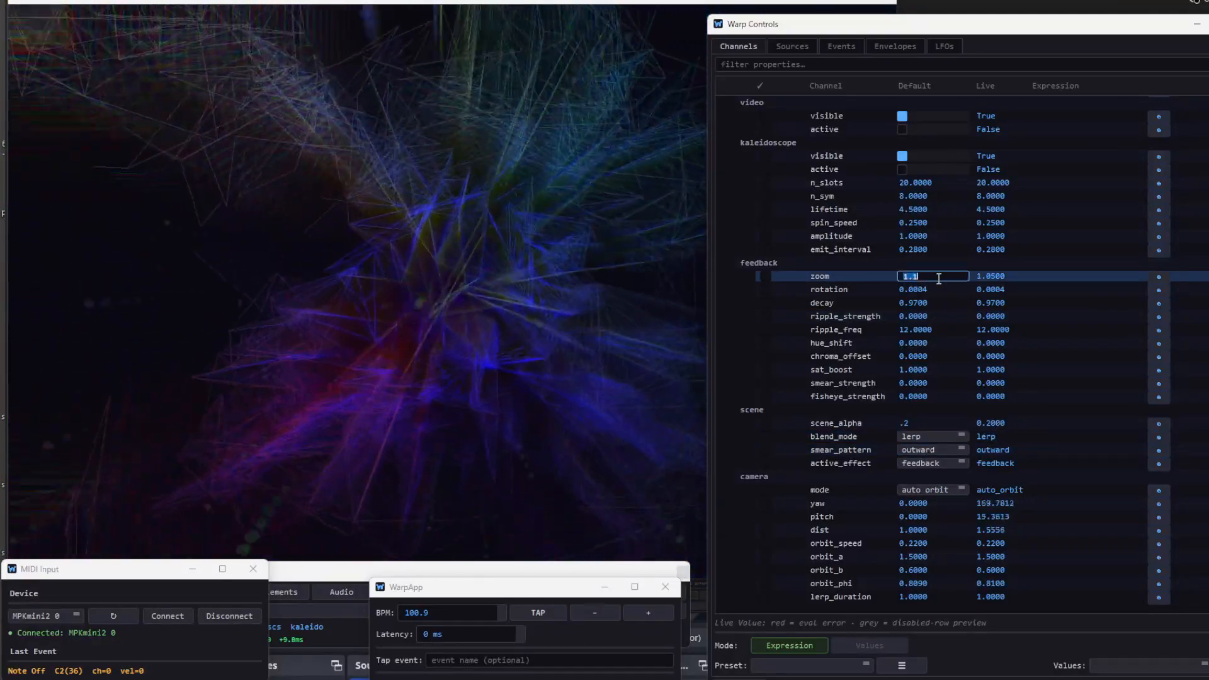
type("1")
key("Return")
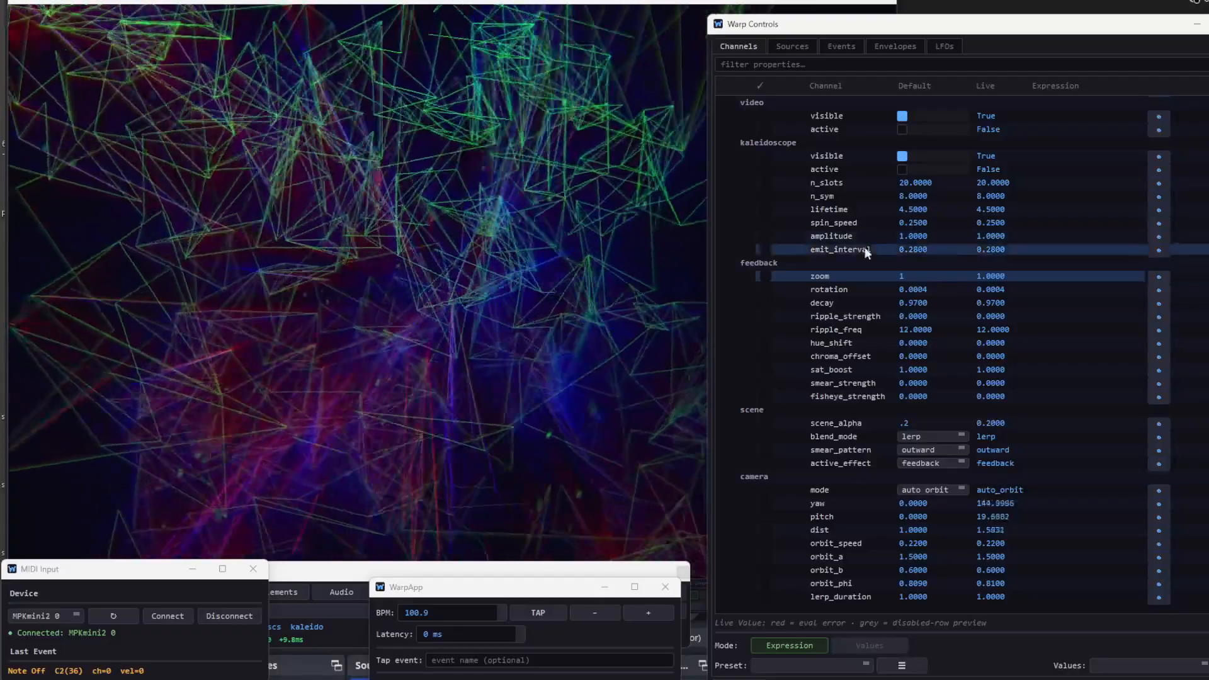
- Toggle nn_graph's visible setting off and on to preview its effect, leaving both visible and active enabled
scroll(882, 387, "up", 10)
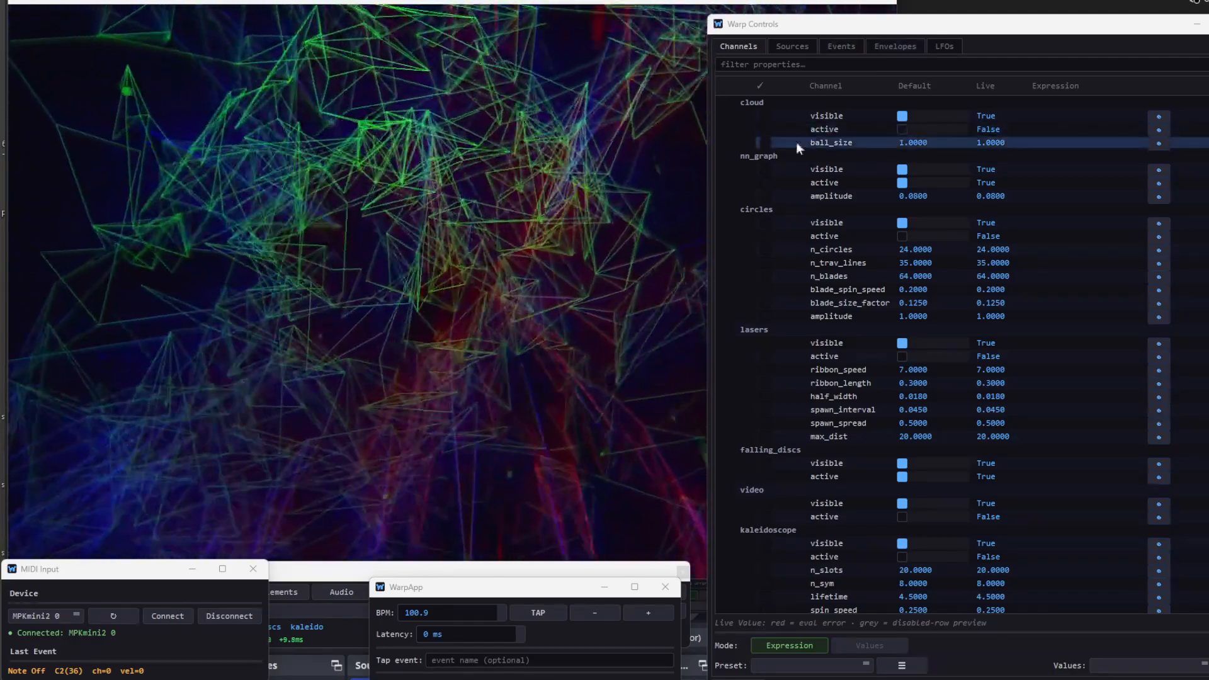
left_click(900, 181)
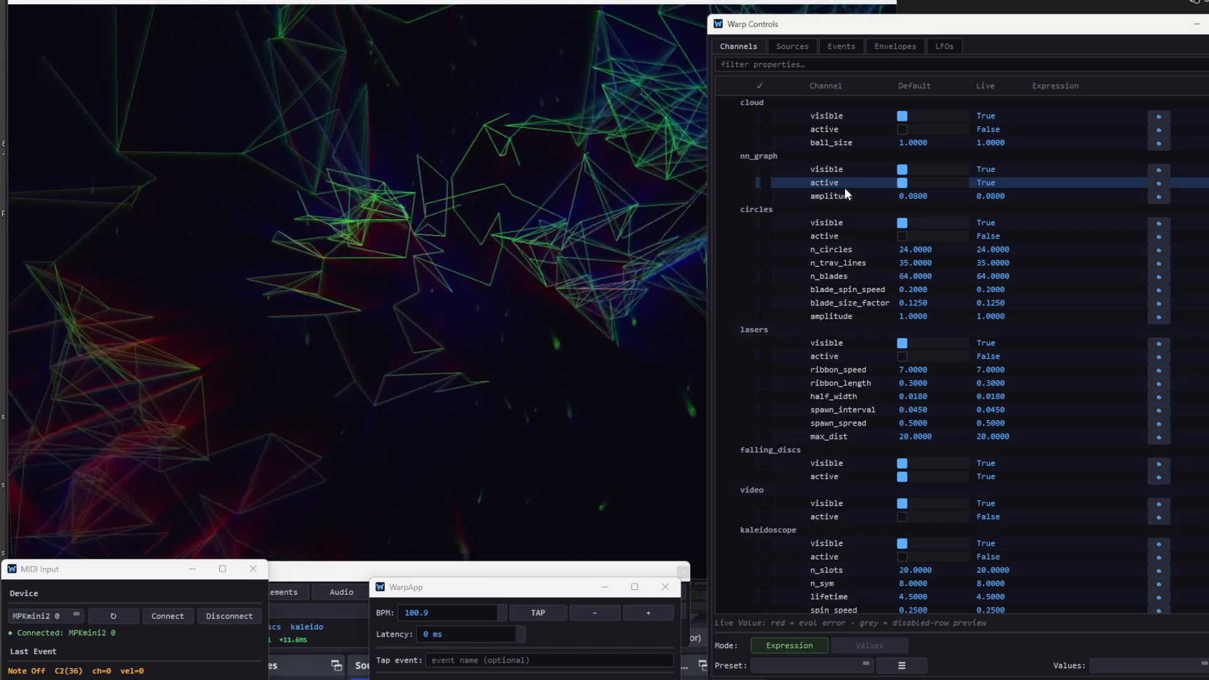
left_click(901, 170)
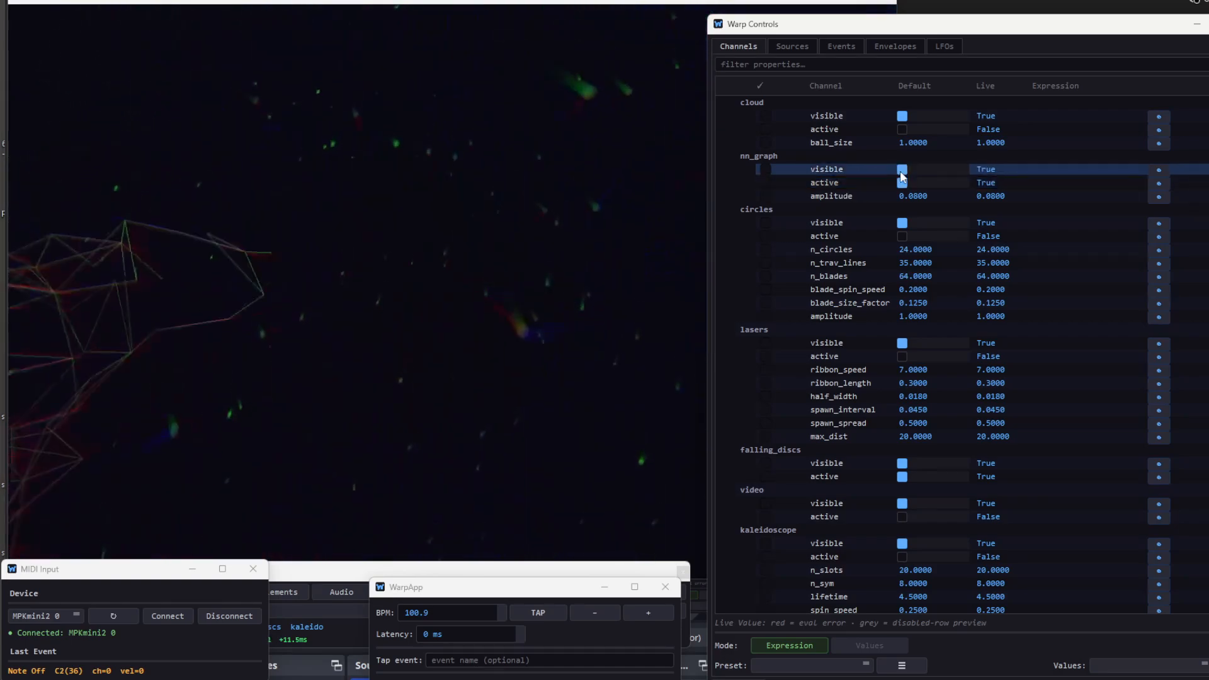
left_click(901, 170)
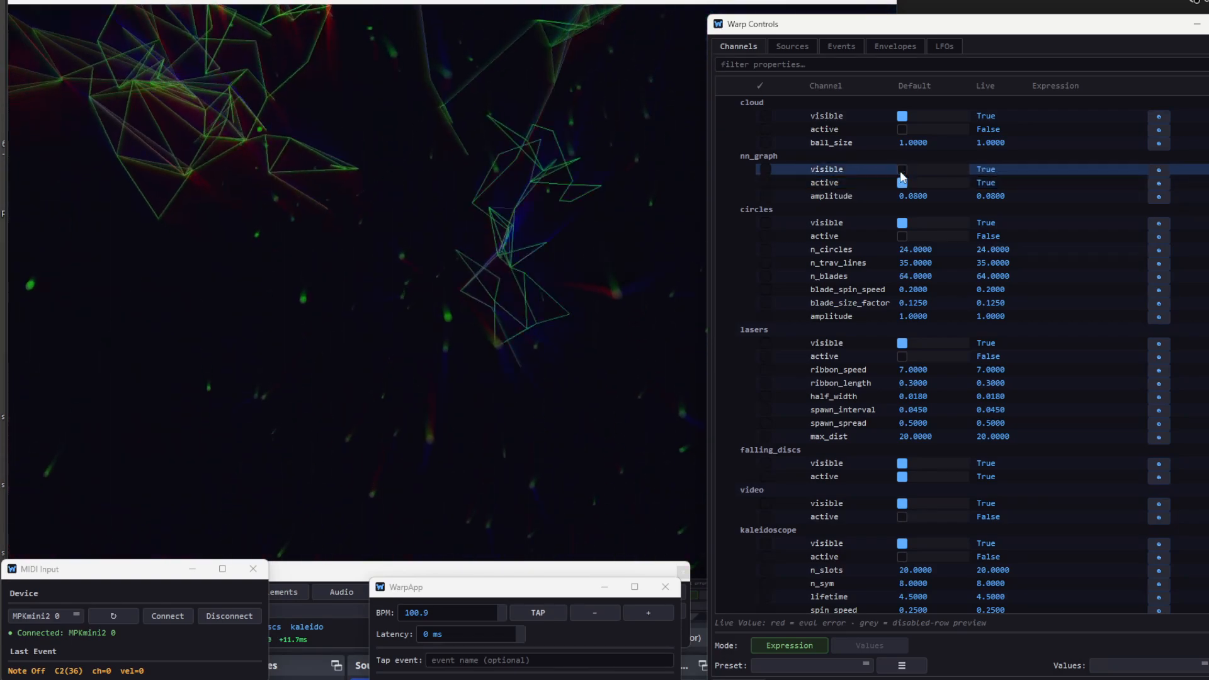
left_click(901, 170)
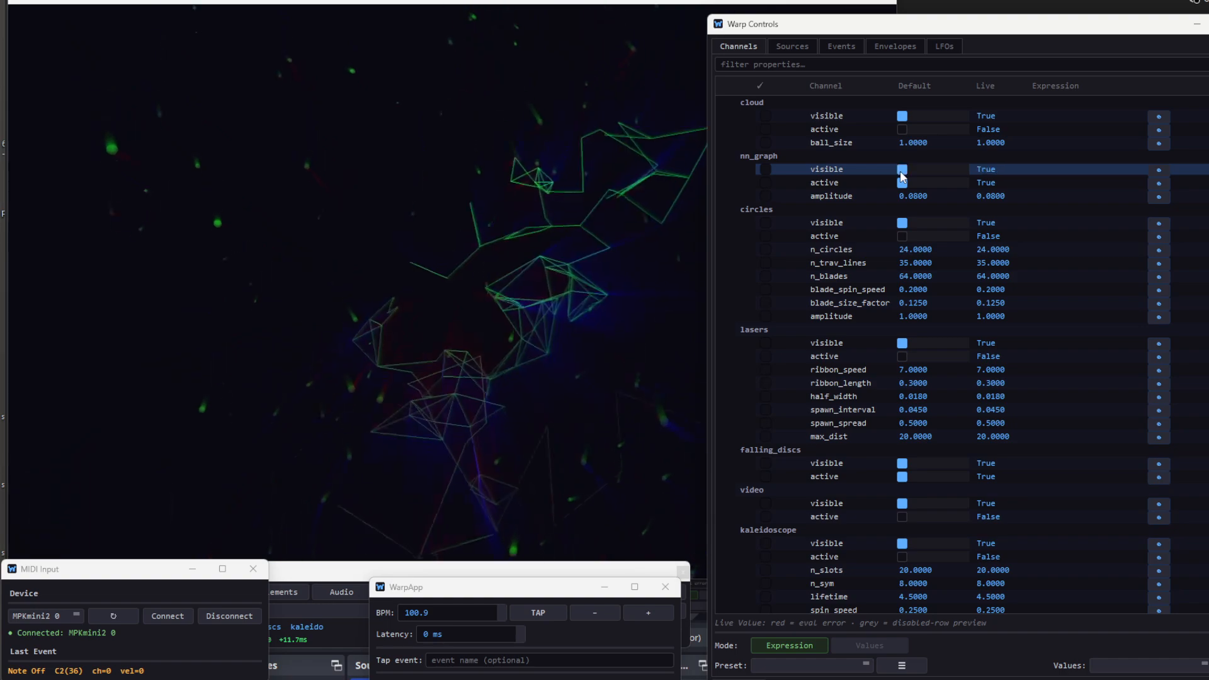
left_click_drag(900, 171, 901, 181)
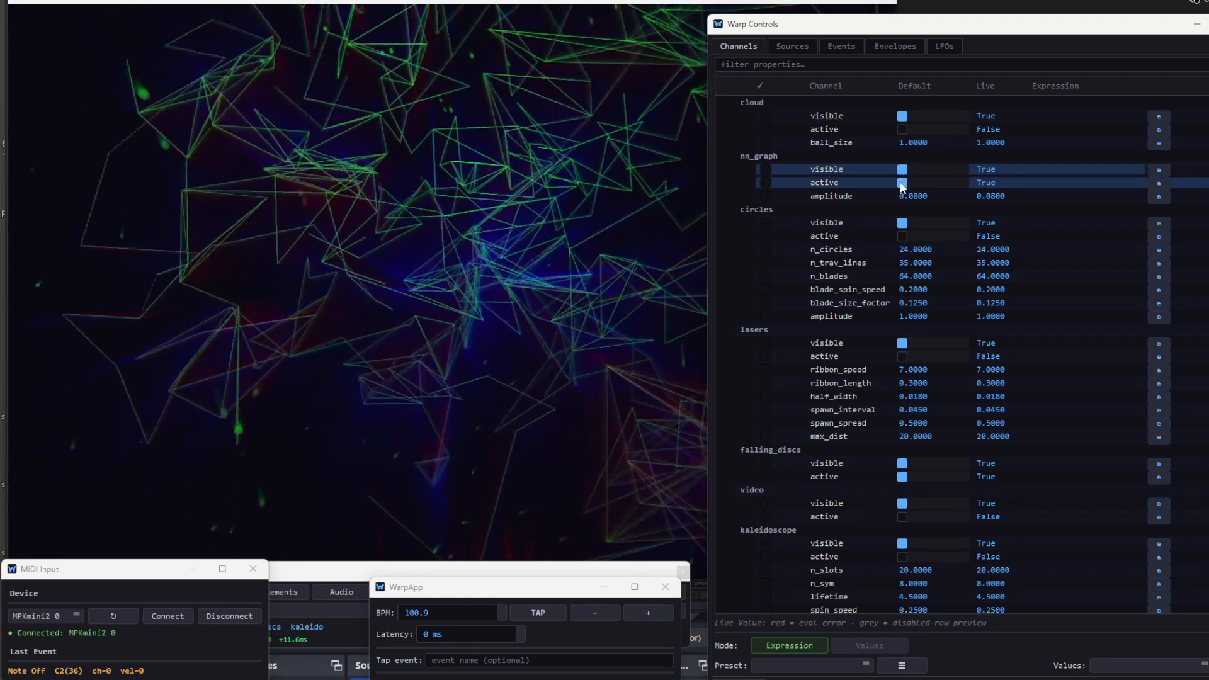
- Switch nn_graph's active setting off and on twice, leaving it enabled
left_click(900, 182)
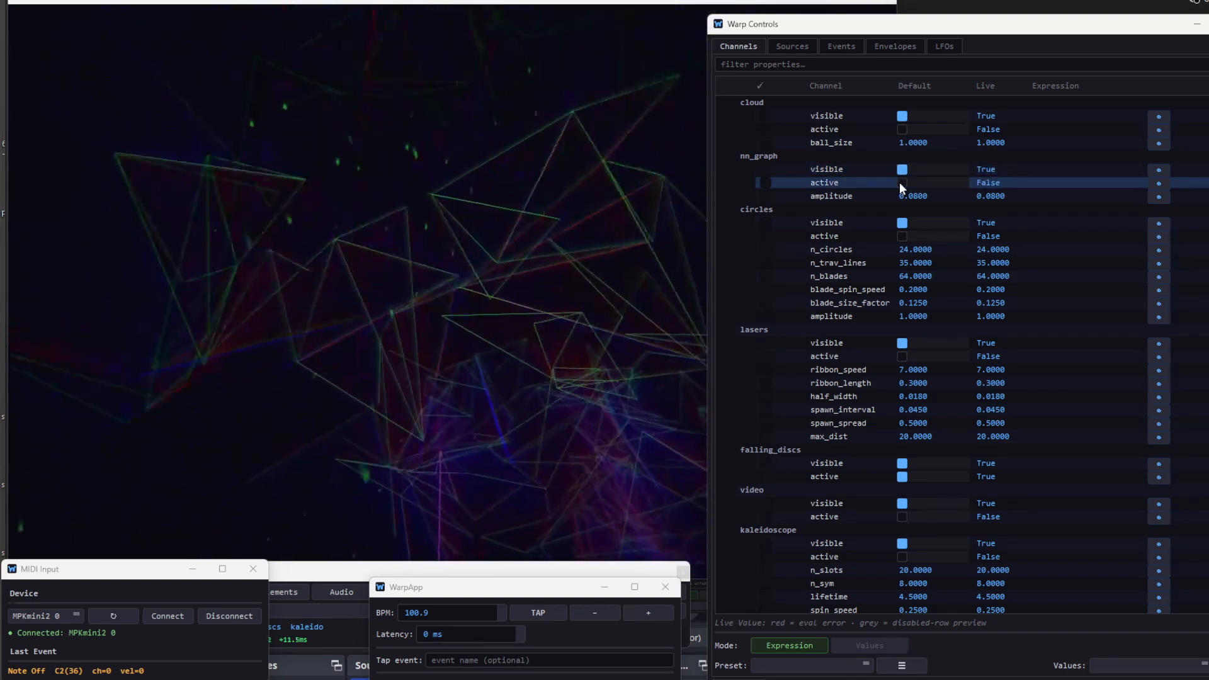
left_click(900, 183)
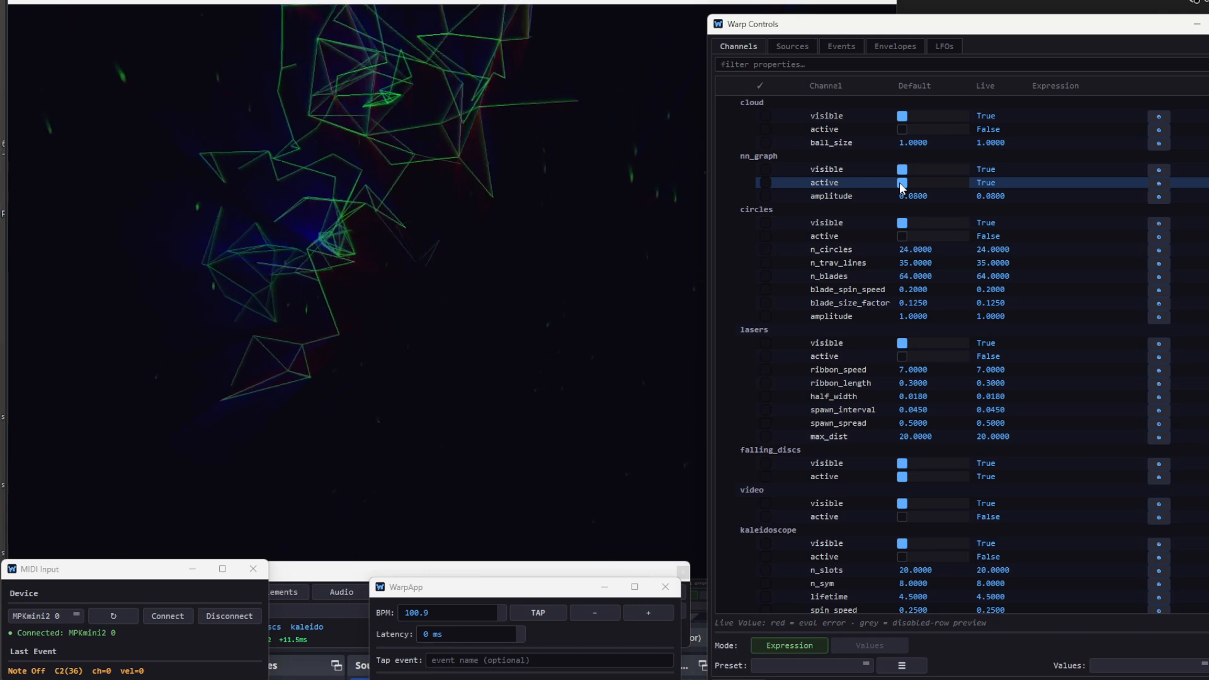
left_click(900, 182)
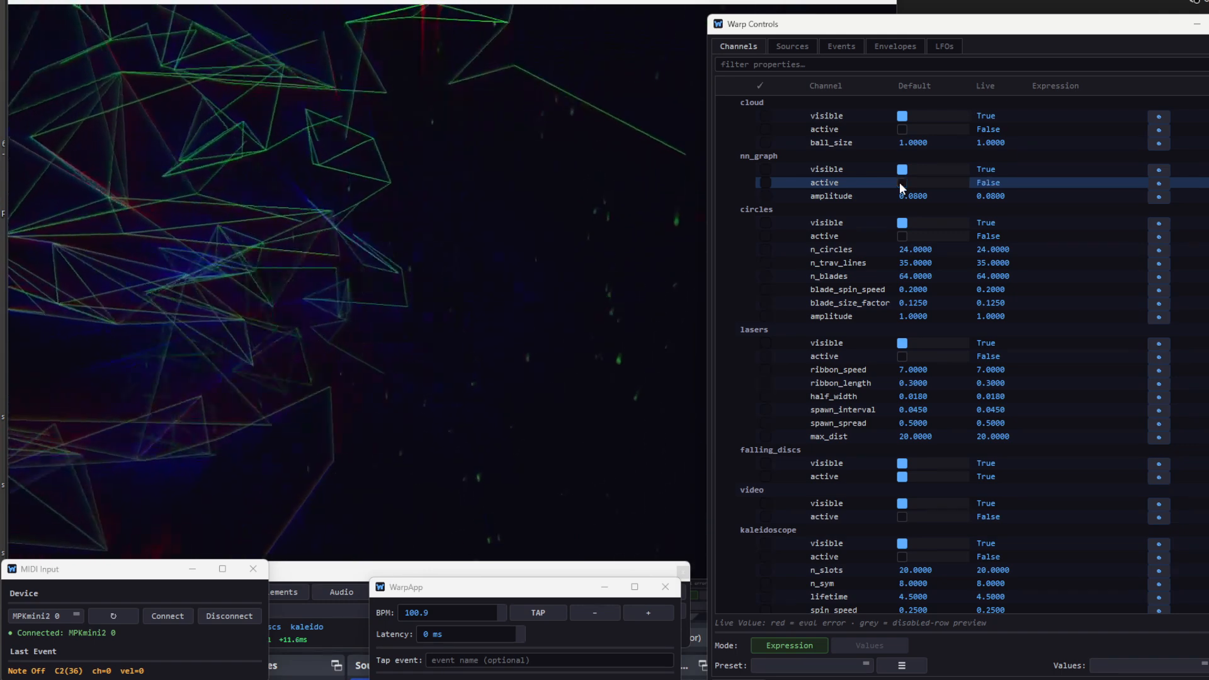
left_click(900, 183)
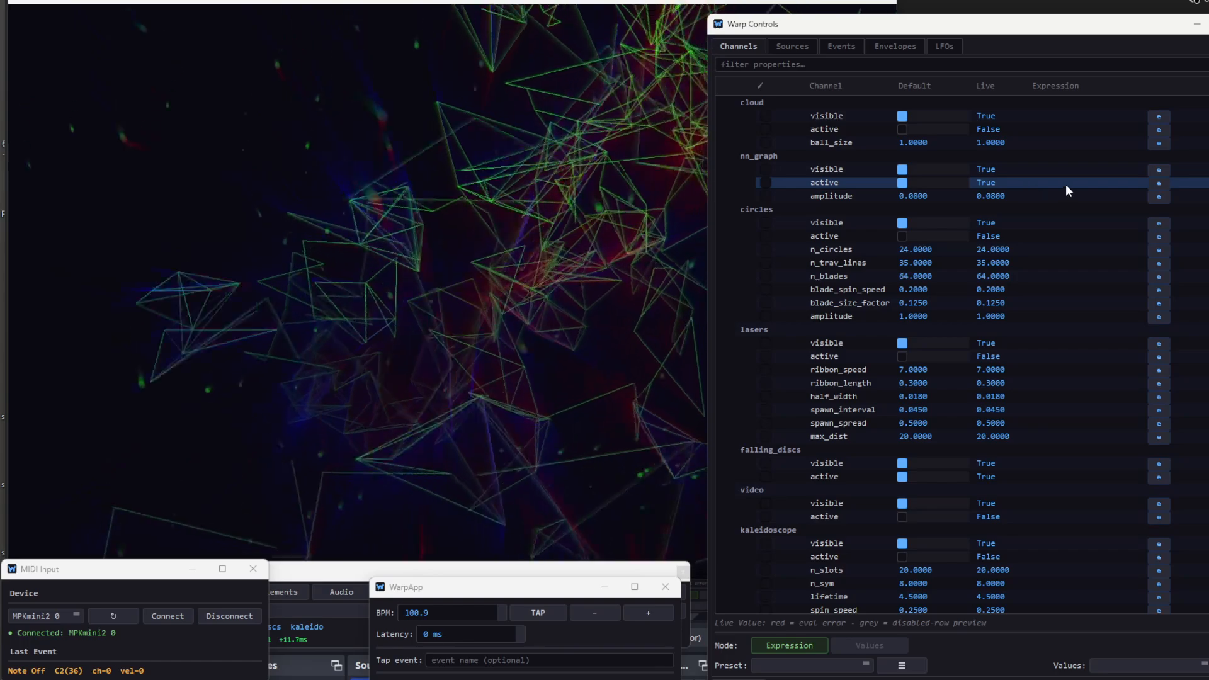
- Enter midi.note39 as the expression that drives nn_graph's visible property
left_click(1077, 172)
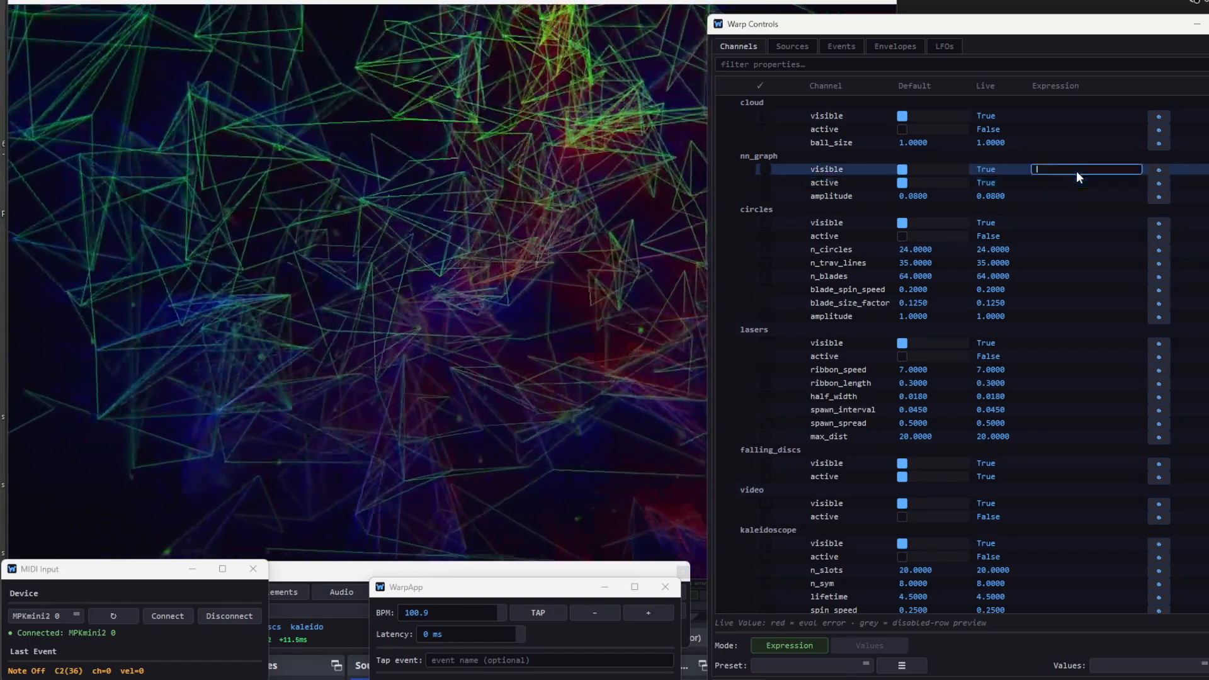
type("midi")
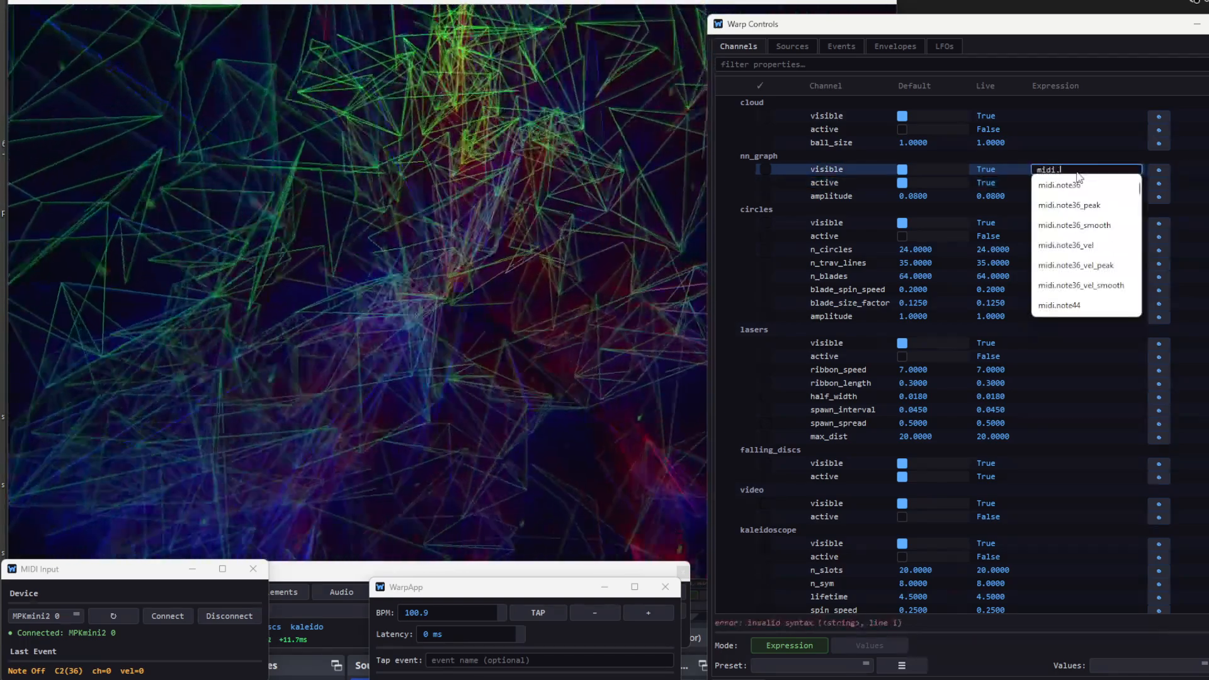
type(".note")
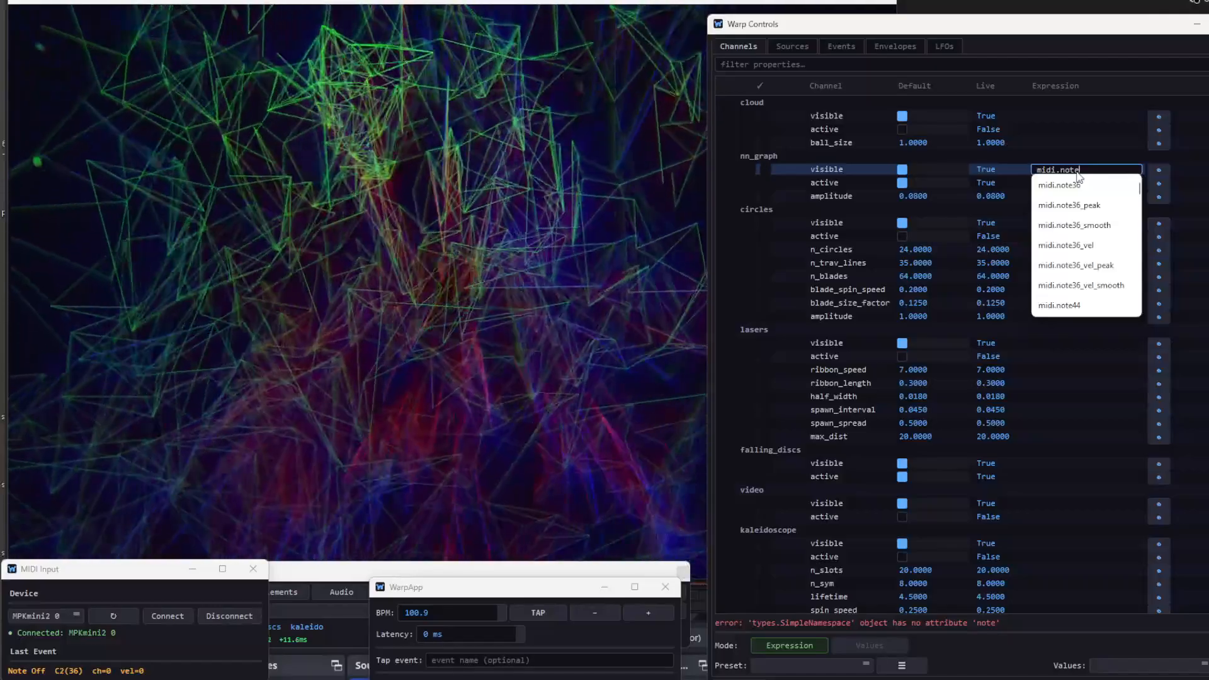
type("39")
key("Return")
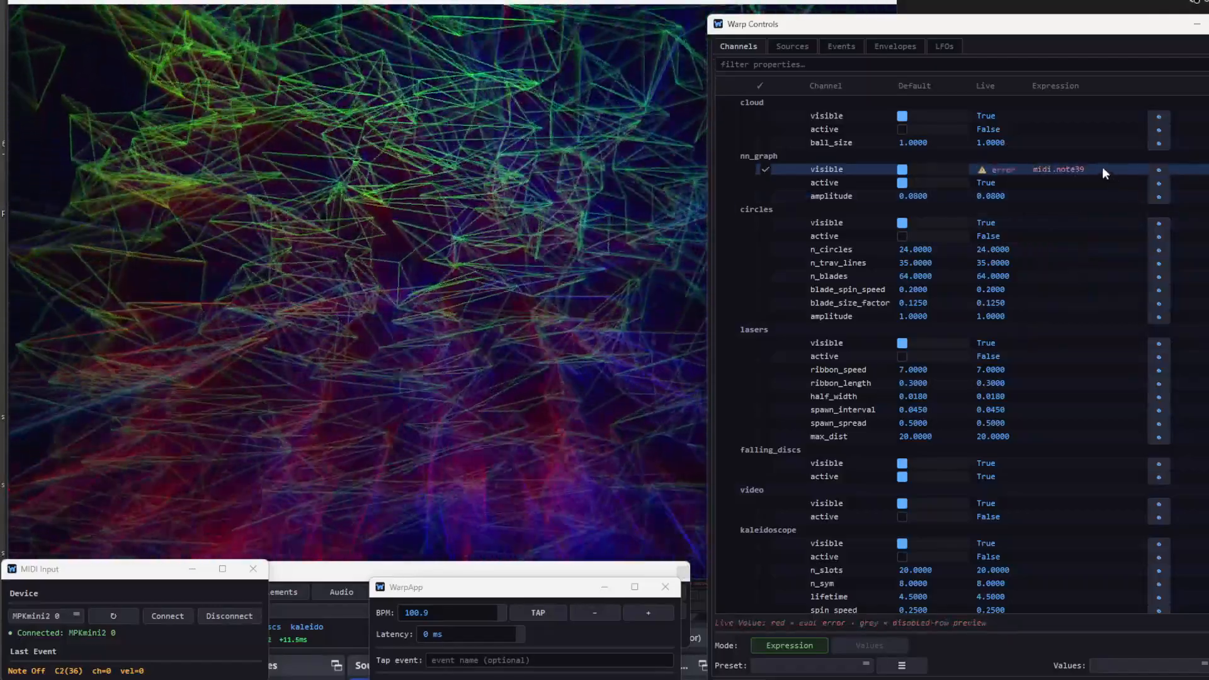
- Open nn_graph's visible expression for editing and move the MIDI Input window up over the visual preview
double_click(1102, 168)
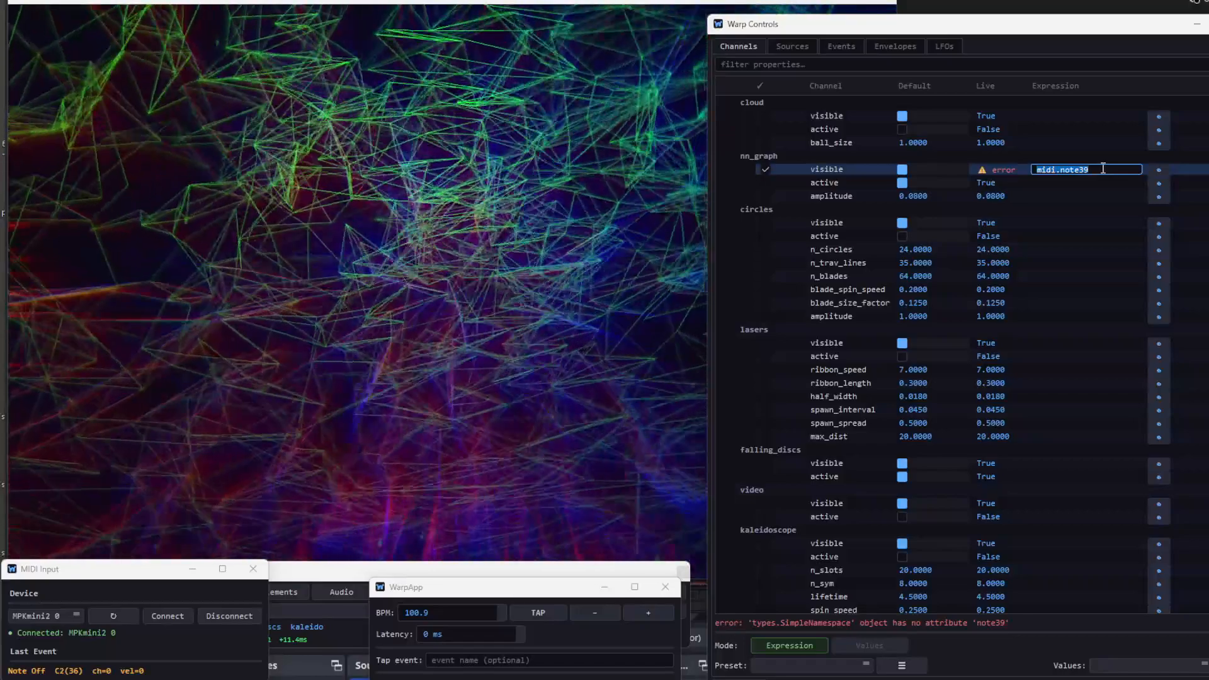
left_click(1102, 169)
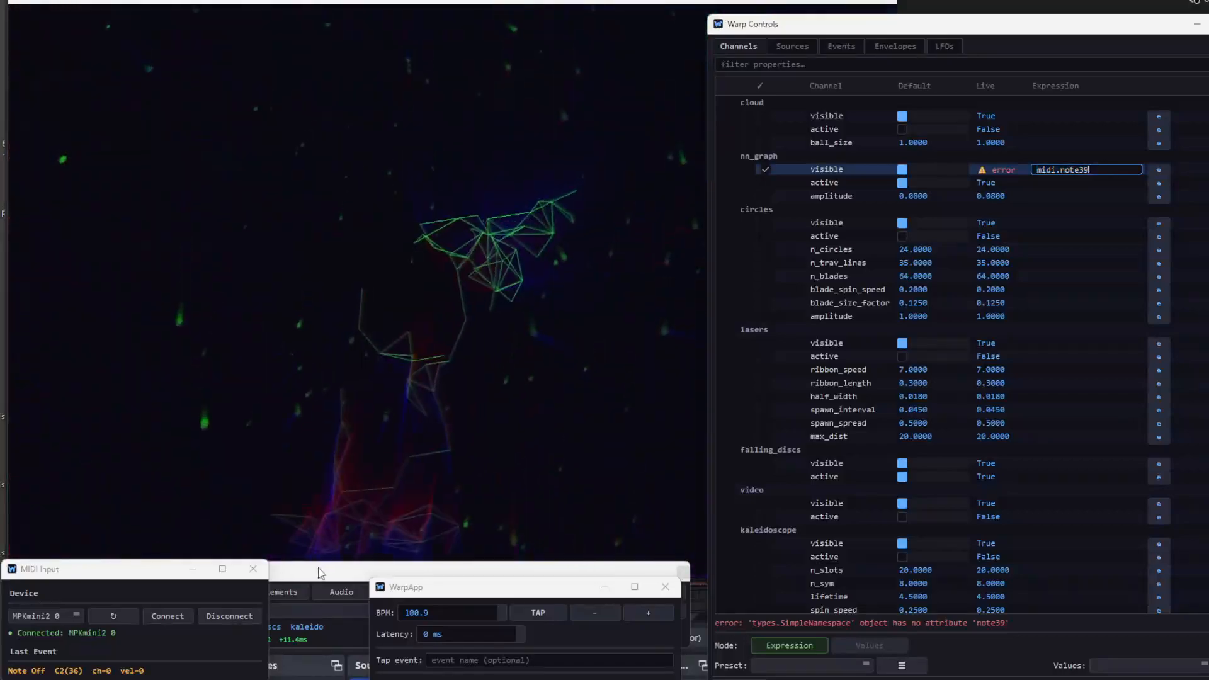
left_click_drag(167, 571, 372, 239)
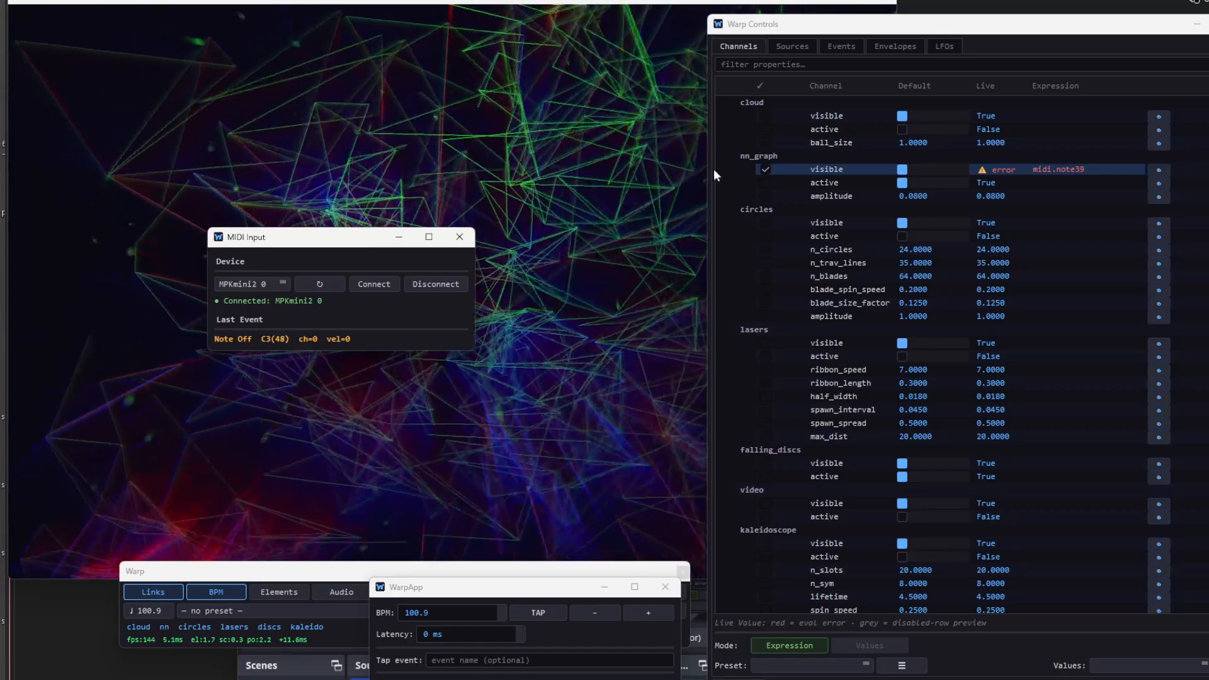
- Change nn_graph's visible expression to midi.note48 and move the MIDI Input window back down, clear of the preview's centre
left_click(1066, 171)
double_click(1087, 170)
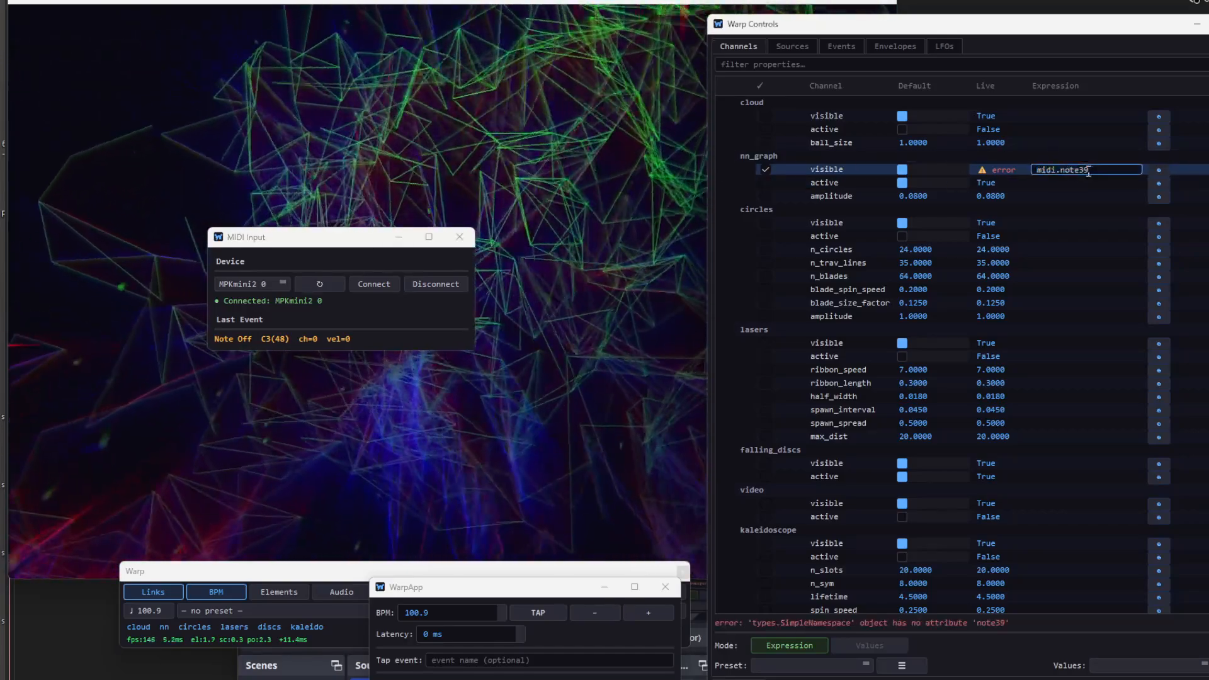
key("BackSpace")
key("BackSpace")
type("48")
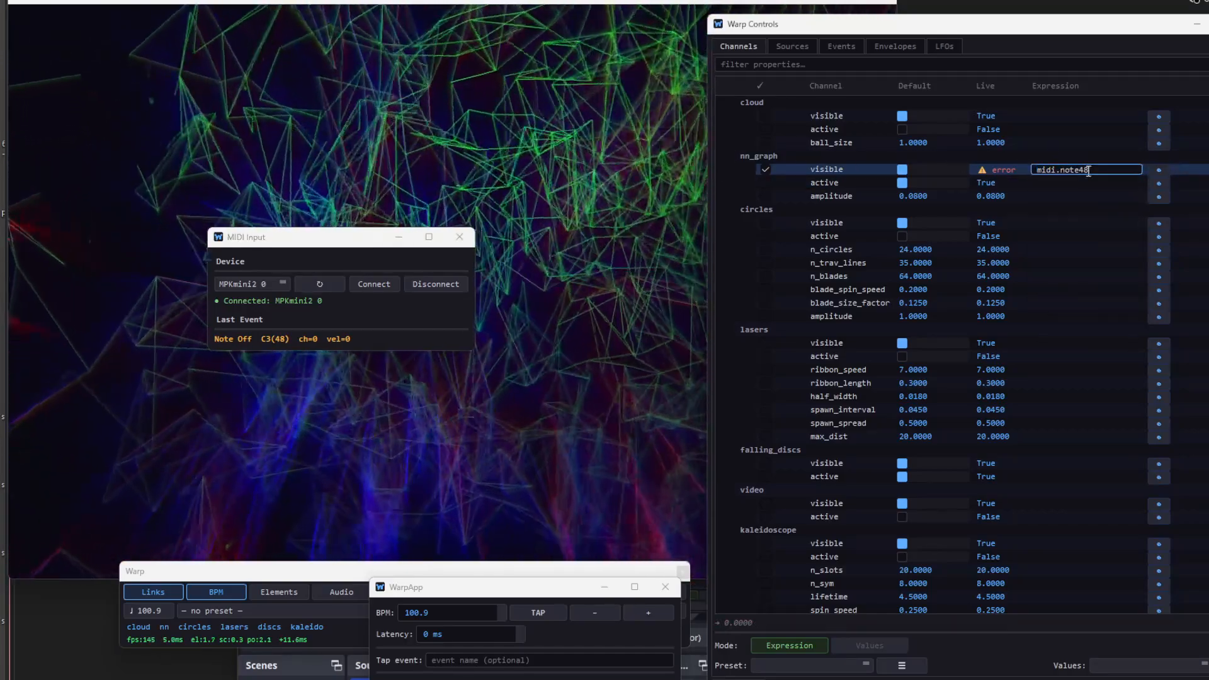
left_click(1087, 178)
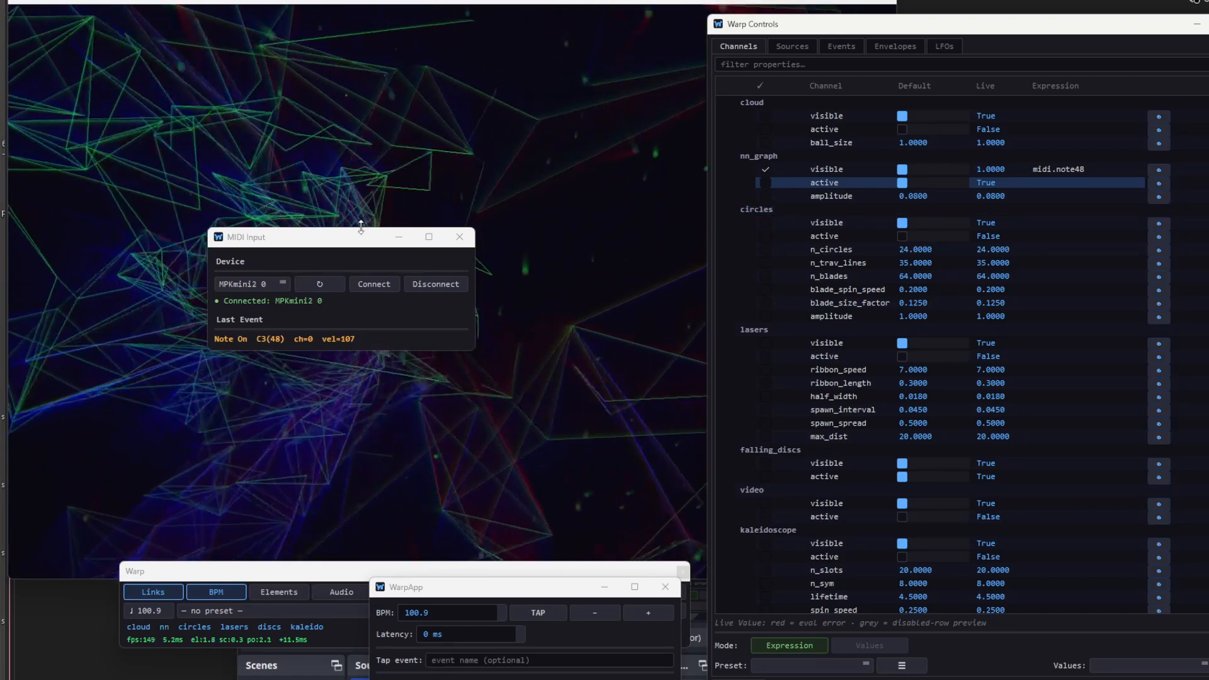
left_click_drag(357, 244, 200, 520)
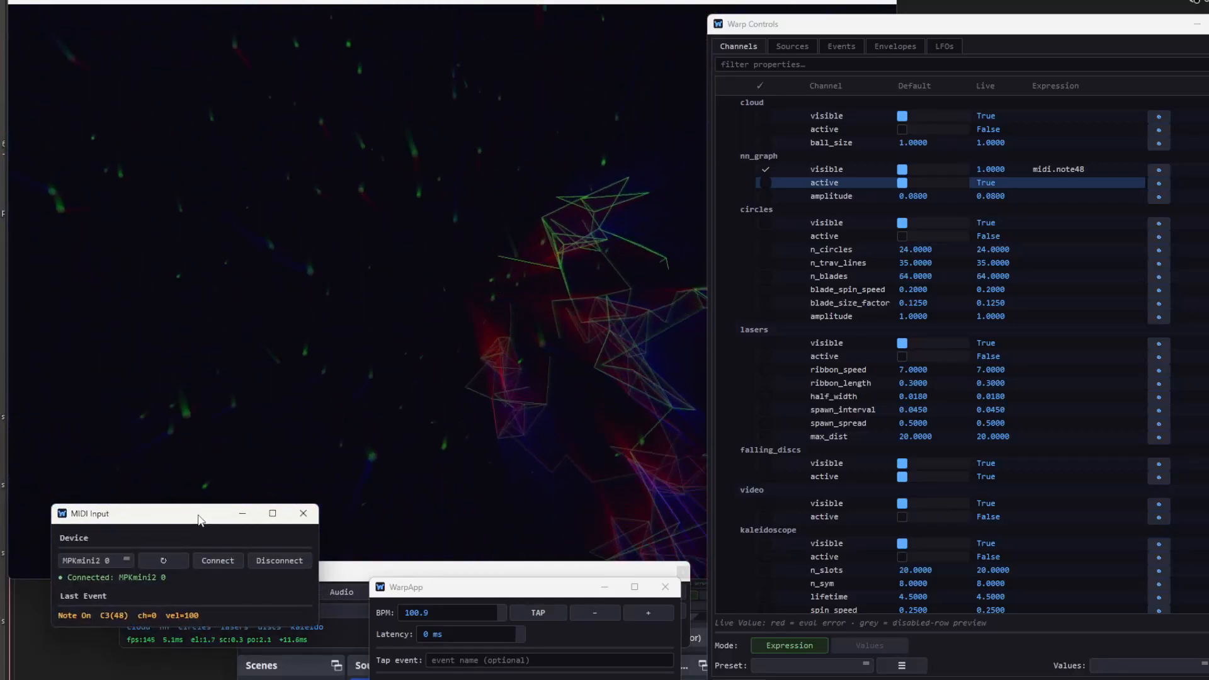
- Move the midi.note48 expression from nn_graph's visible property to its active property, and place the MIDI Input window clear of the preview
left_click_drag(200, 520, 390, 410)
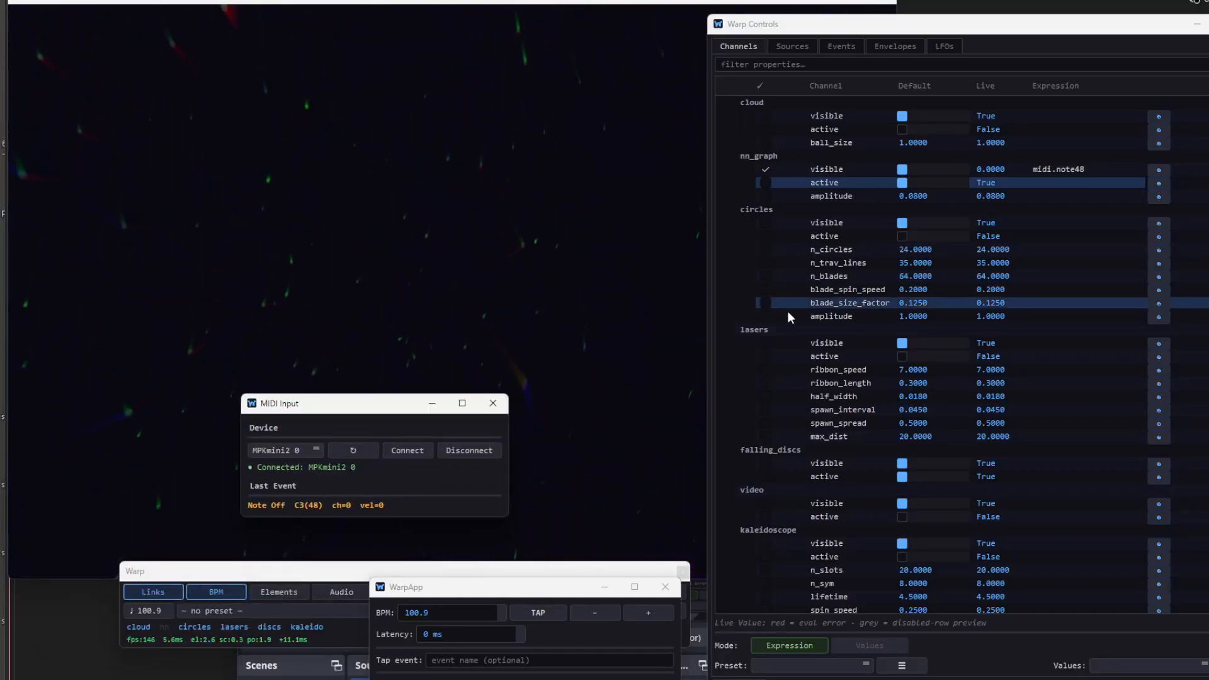
double_click(1095, 168)
key("ctrl+c")
key("BackSpace")
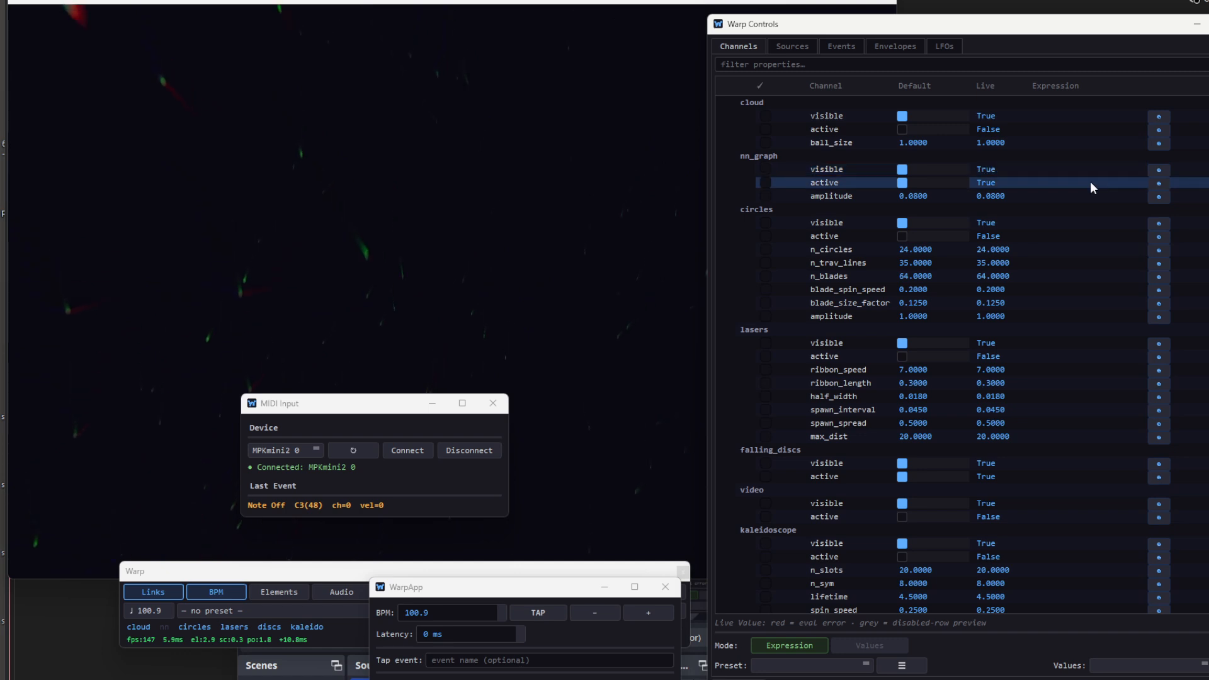
double_click(1090, 182)
key("ctrl+v")
left_click(1086, 170)
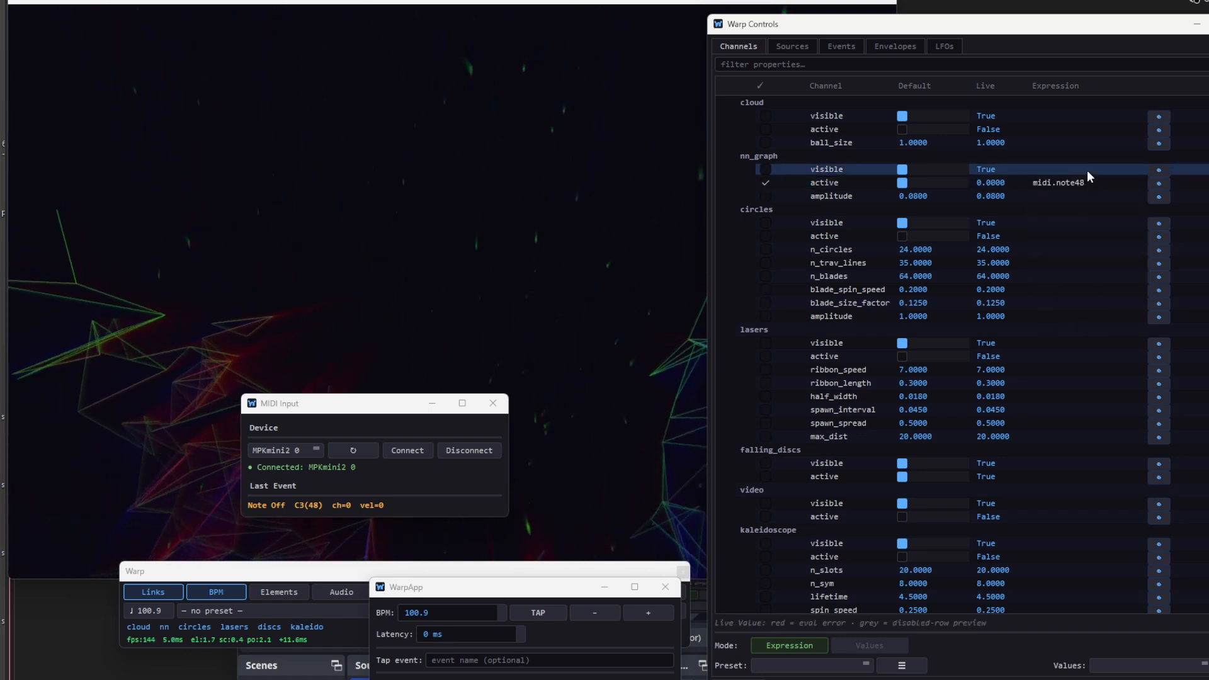
left_click_drag(377, 408, 192, 587)
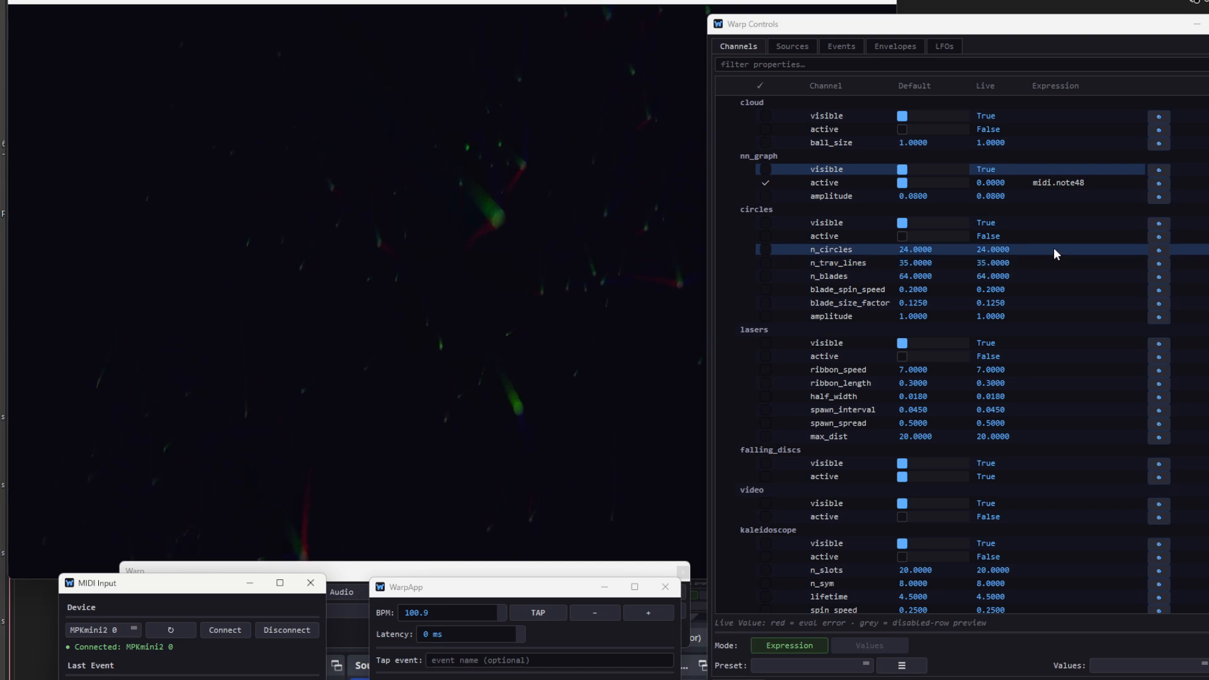
- Bring the MIDI Input window fully back into view and enter midi.note50 as the expression for circles' active property
left_click_drag(158, 587, 273, 442)
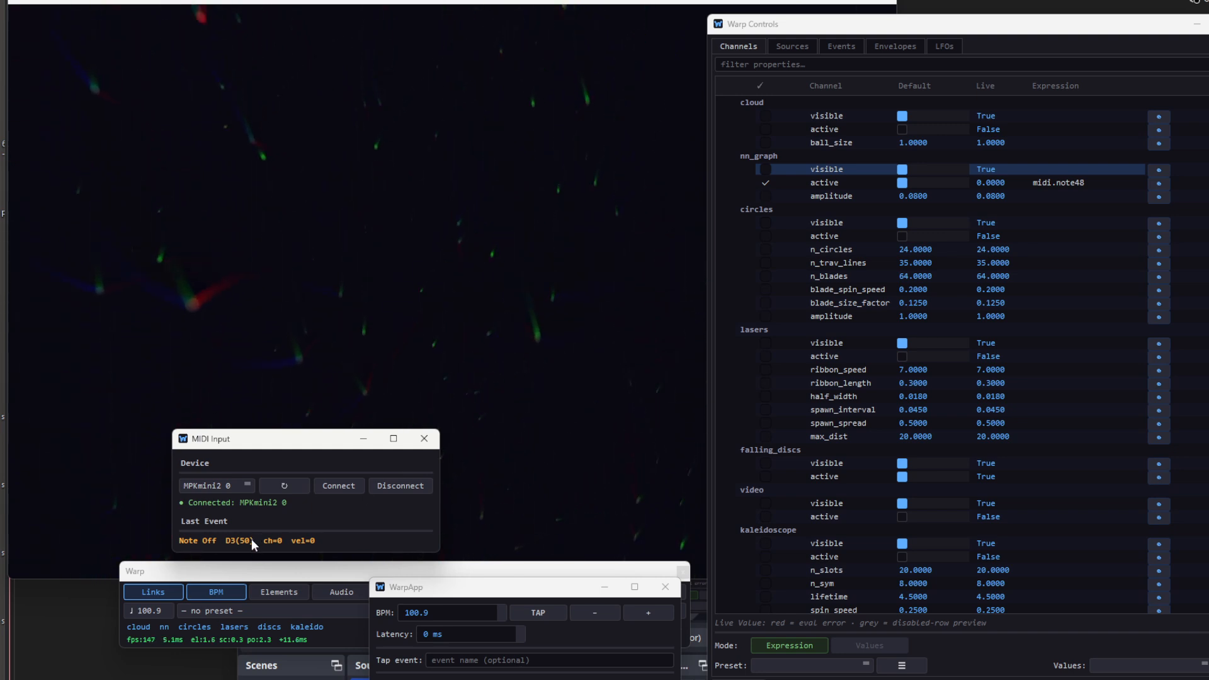
double_click(1038, 236)
type("midi.note50")
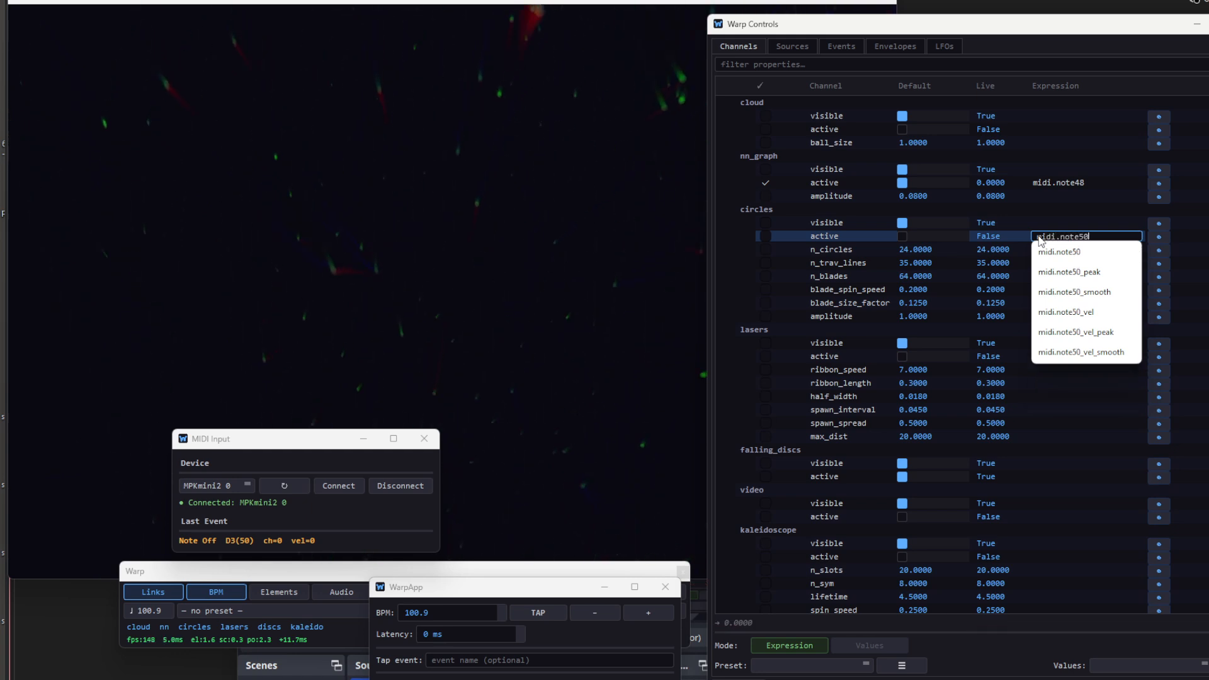
key("Return")
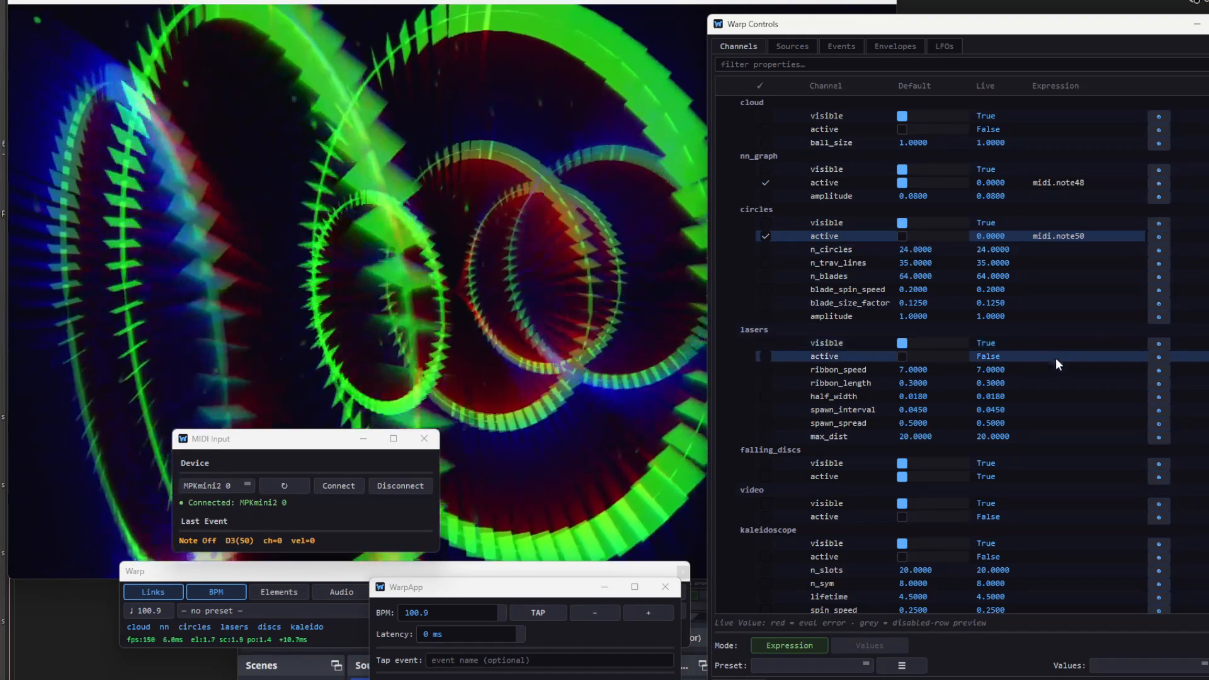
- Enter midi.note52 as the expression that drives the lasers' active property
left_click(1055, 356)
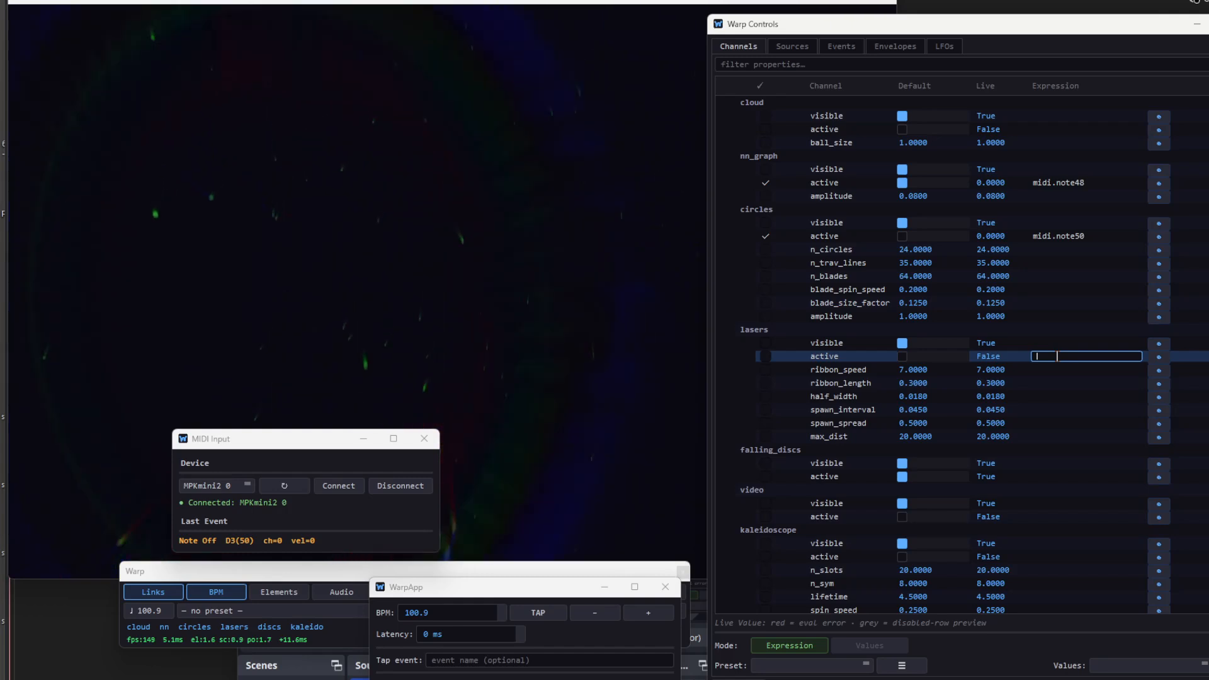
type("midi.note52")
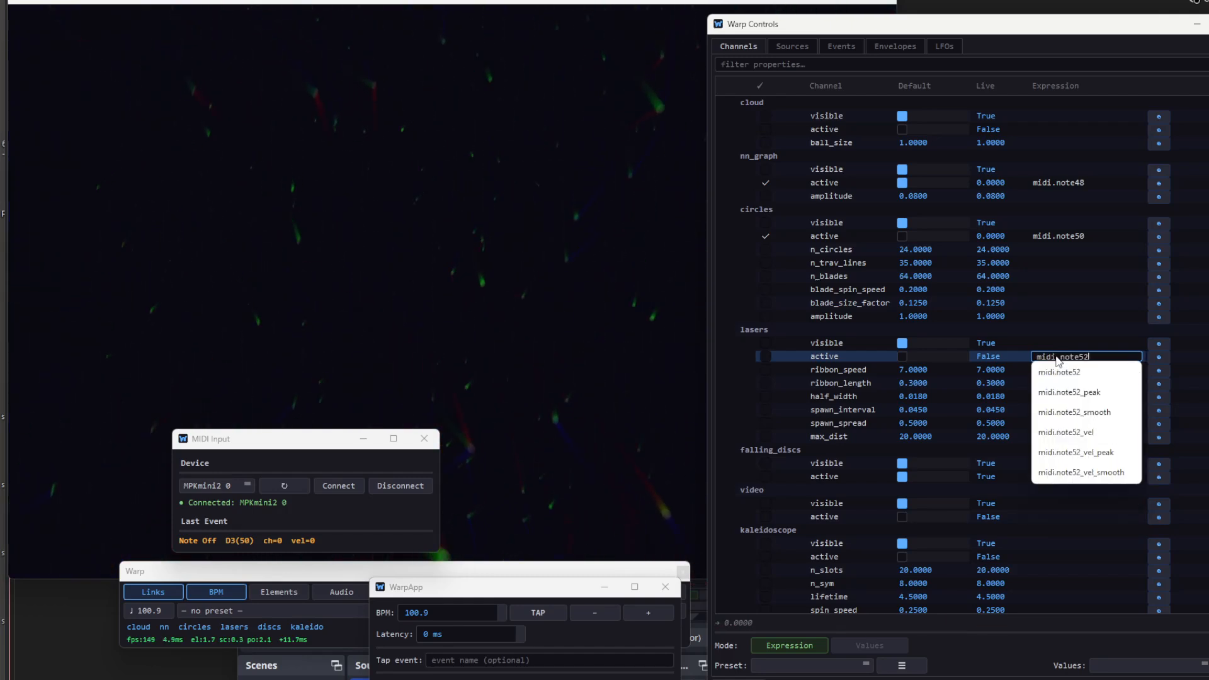
key("Return")
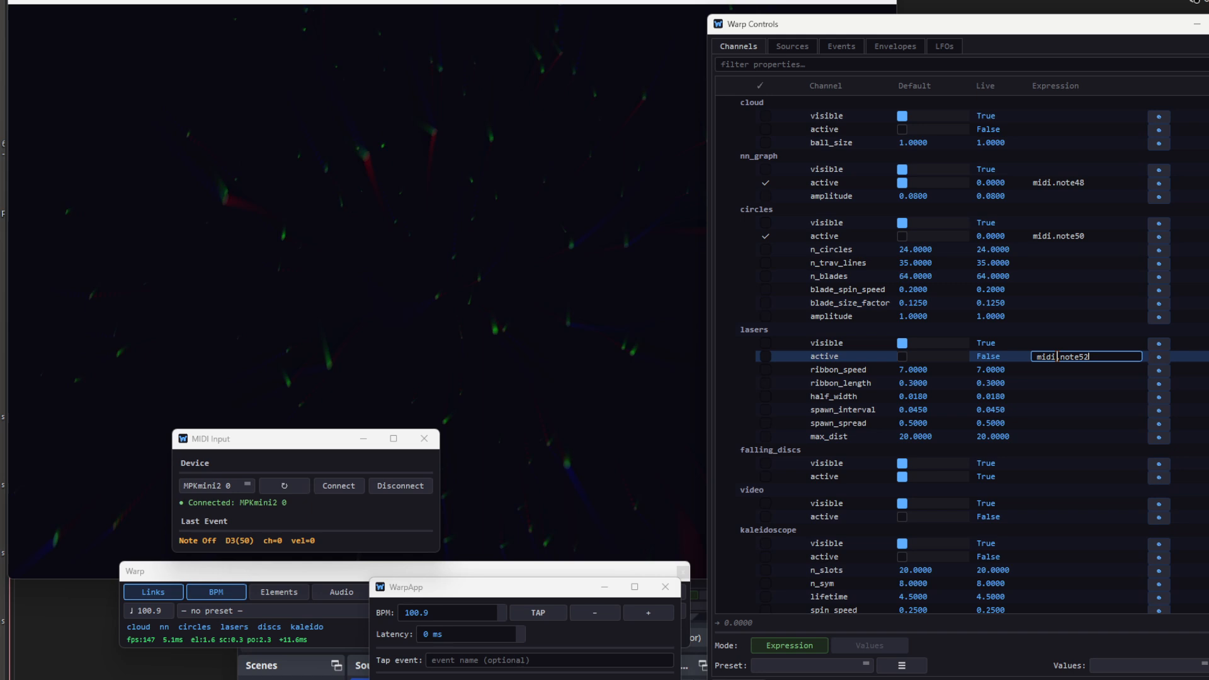
left_click(1063, 380)
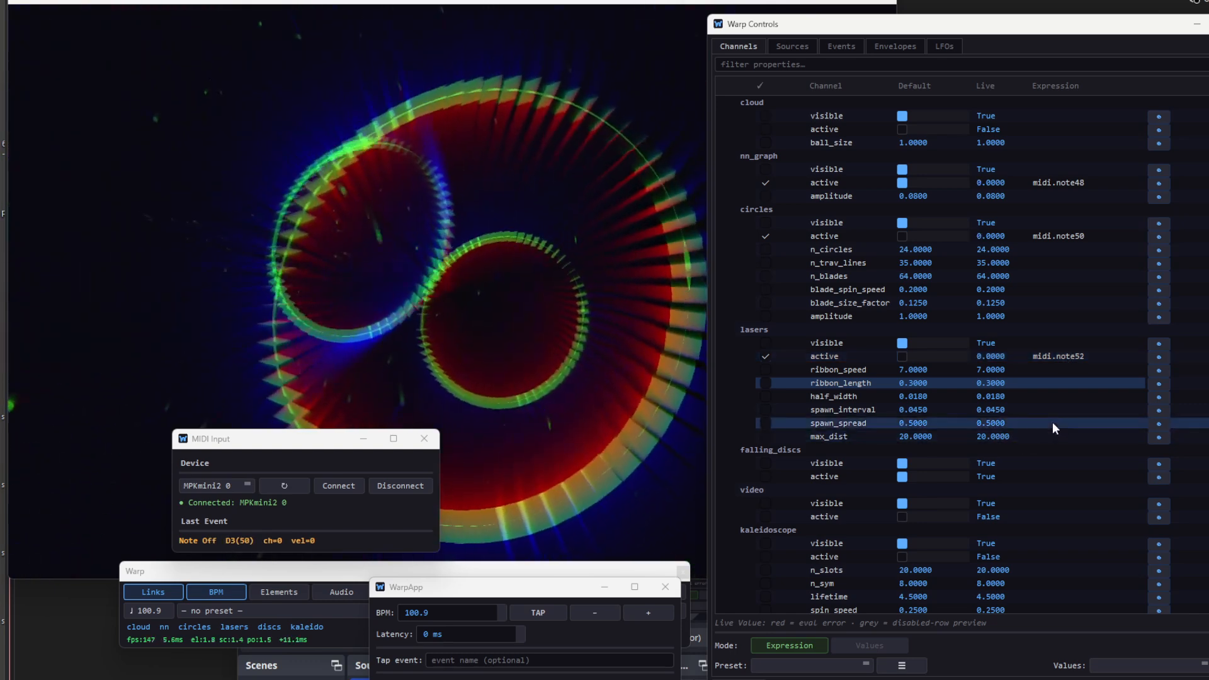
- Link the feedback zoom property to a MIDI controller with the expression midi.cc1
scroll(1052, 422, "down", 5)
scroll(1052, 422, "down", 1)
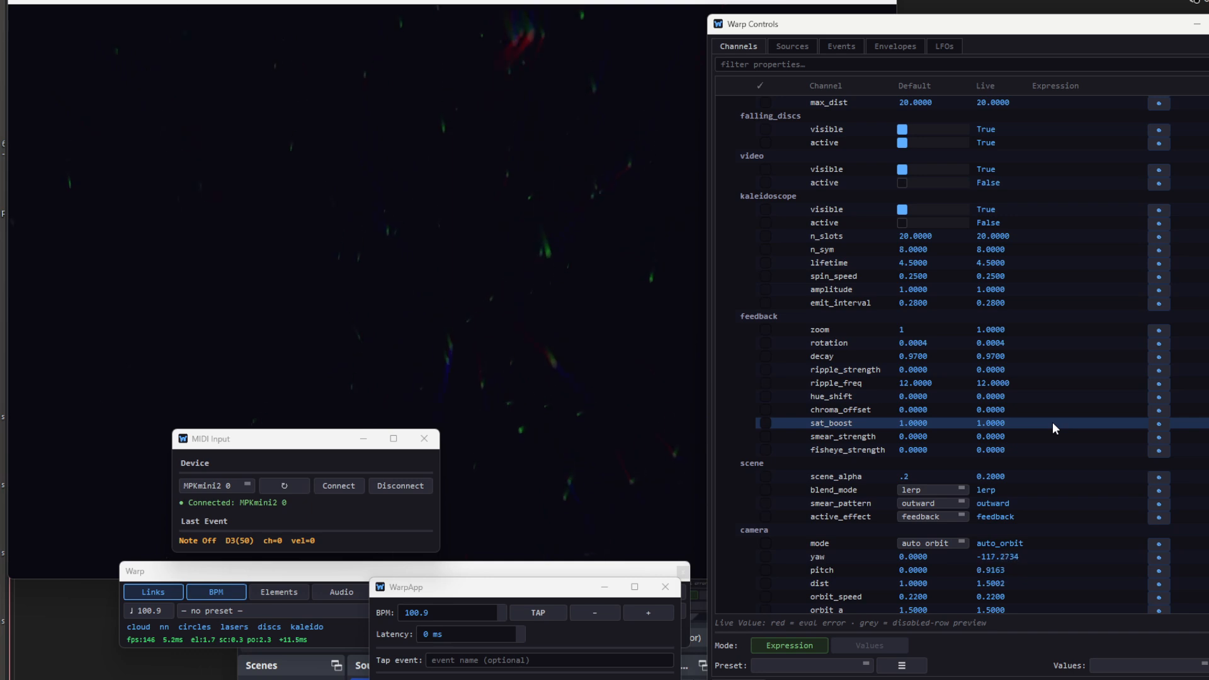
scroll(1052, 422, "up", 1)
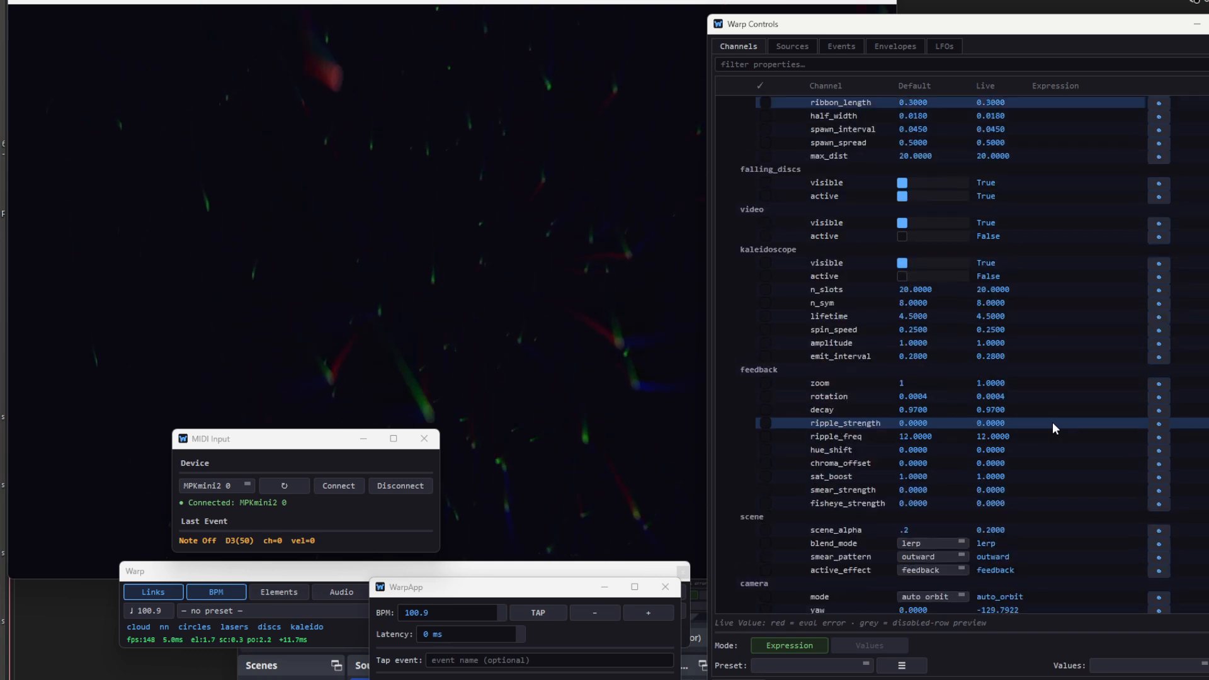
double_click(1073, 383)
type("midi")
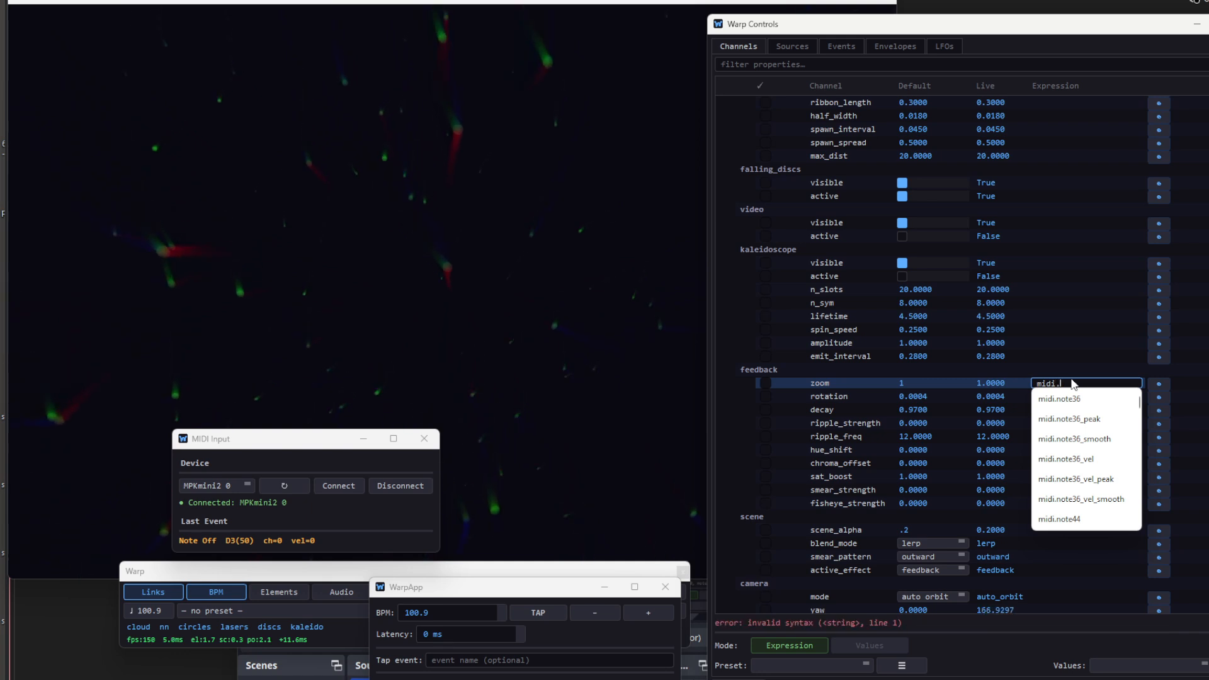
type(".cc")
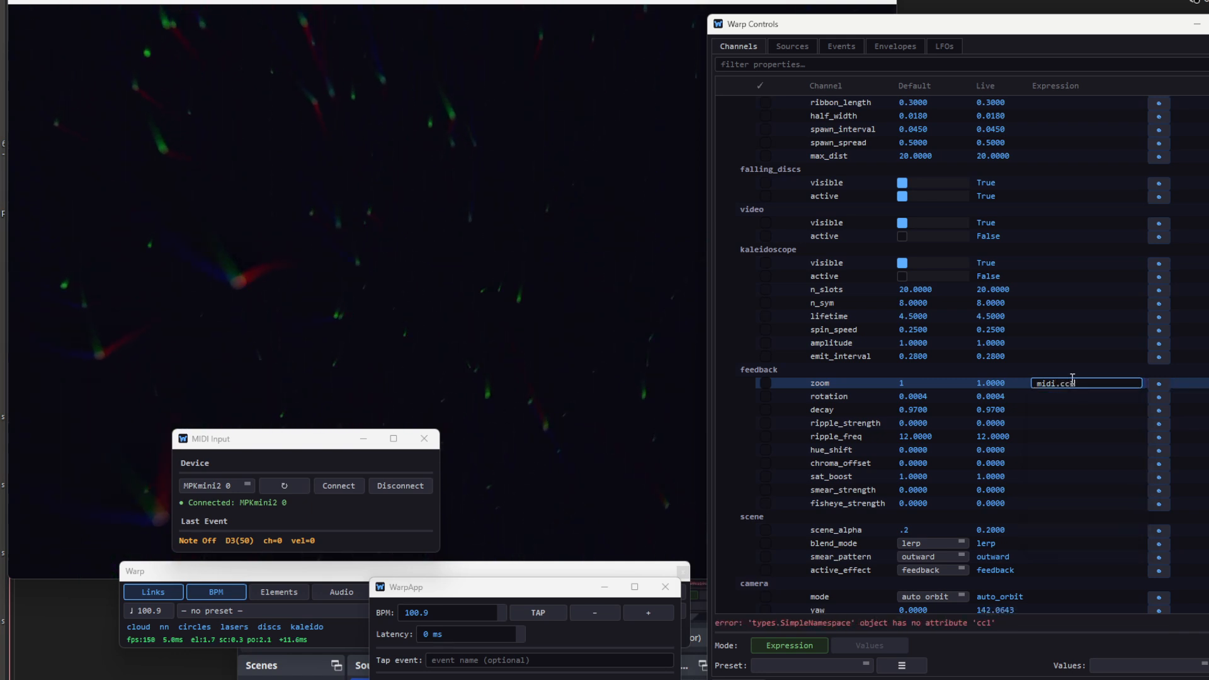
type("1")
key("Return")
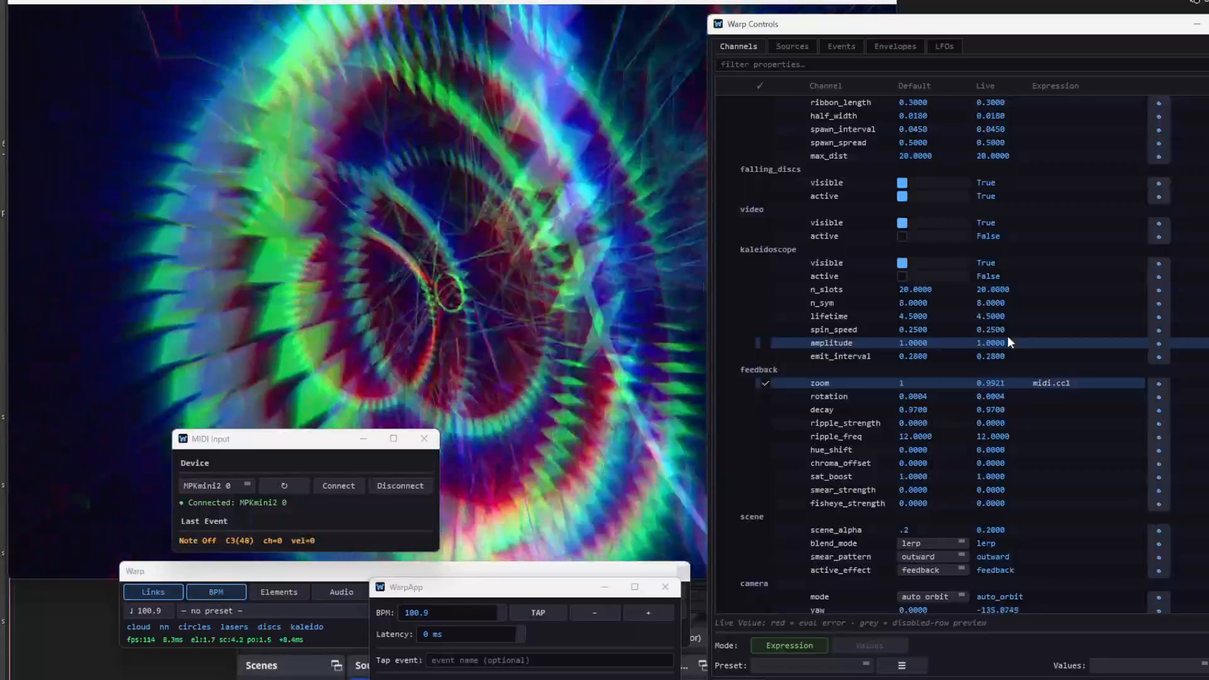
- Enter midi.cc2 as the expression that drives the scene's scene_alpha property
left_click(1048, 530)
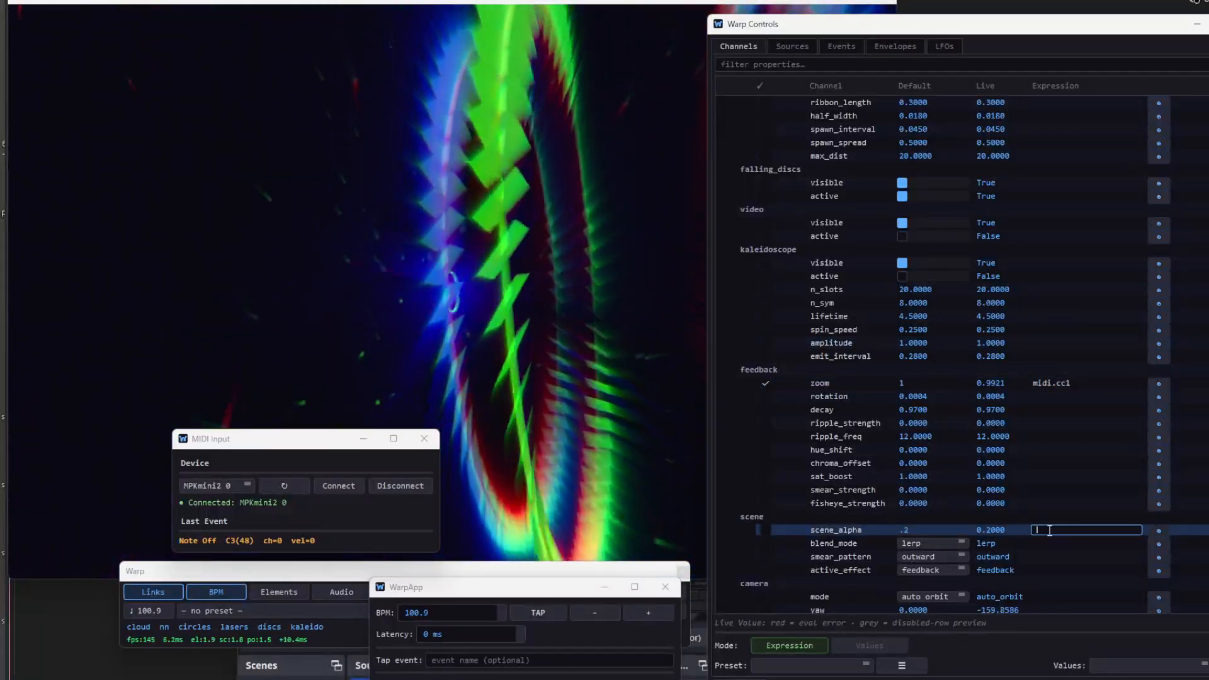
type("midi.cc2")
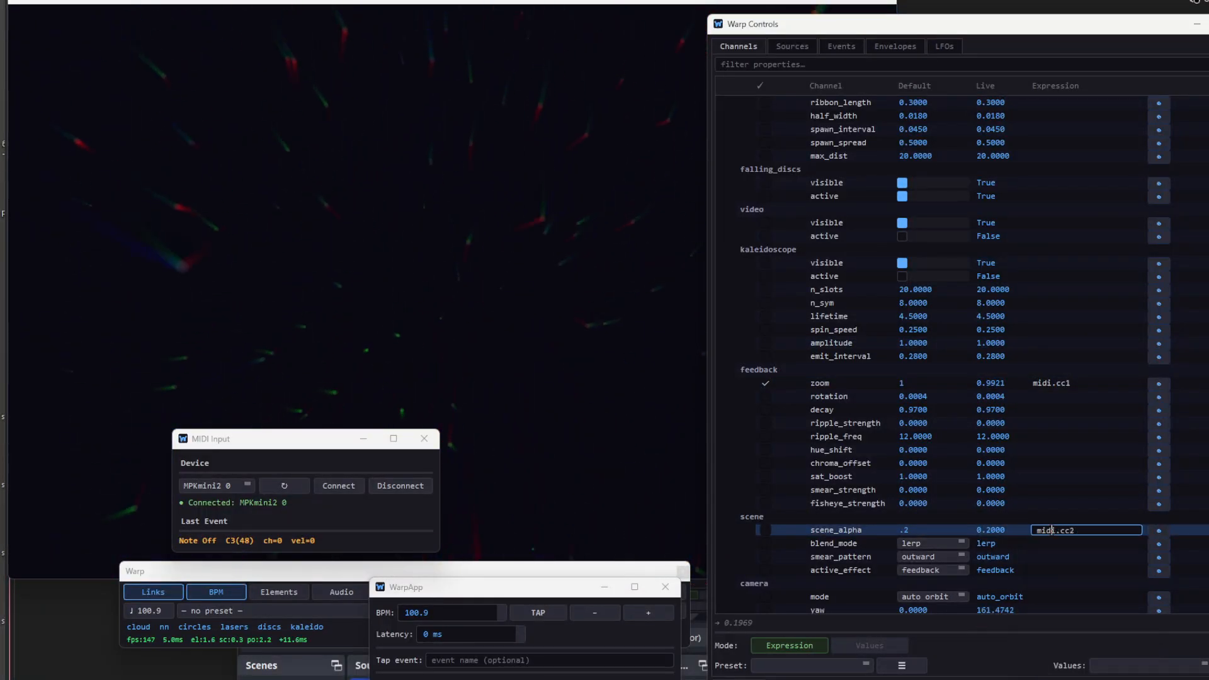
key("Return")
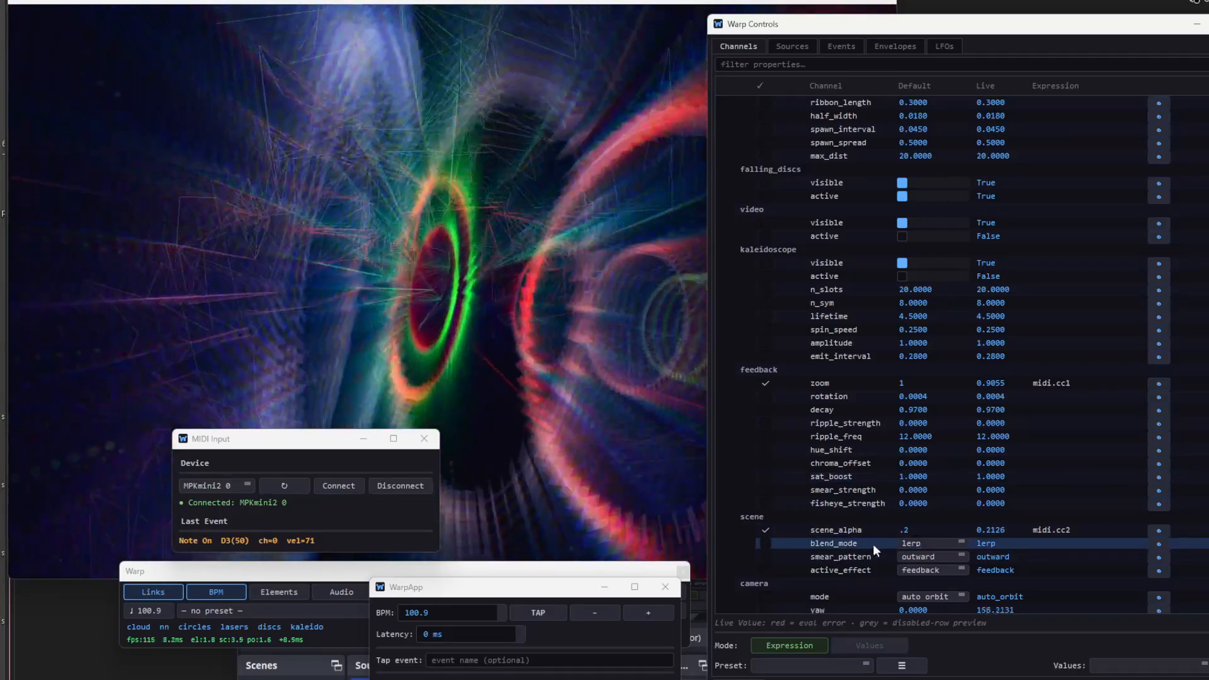
- Switch the scene's blend_mode to additive and back to lerp
left_click(925, 543)
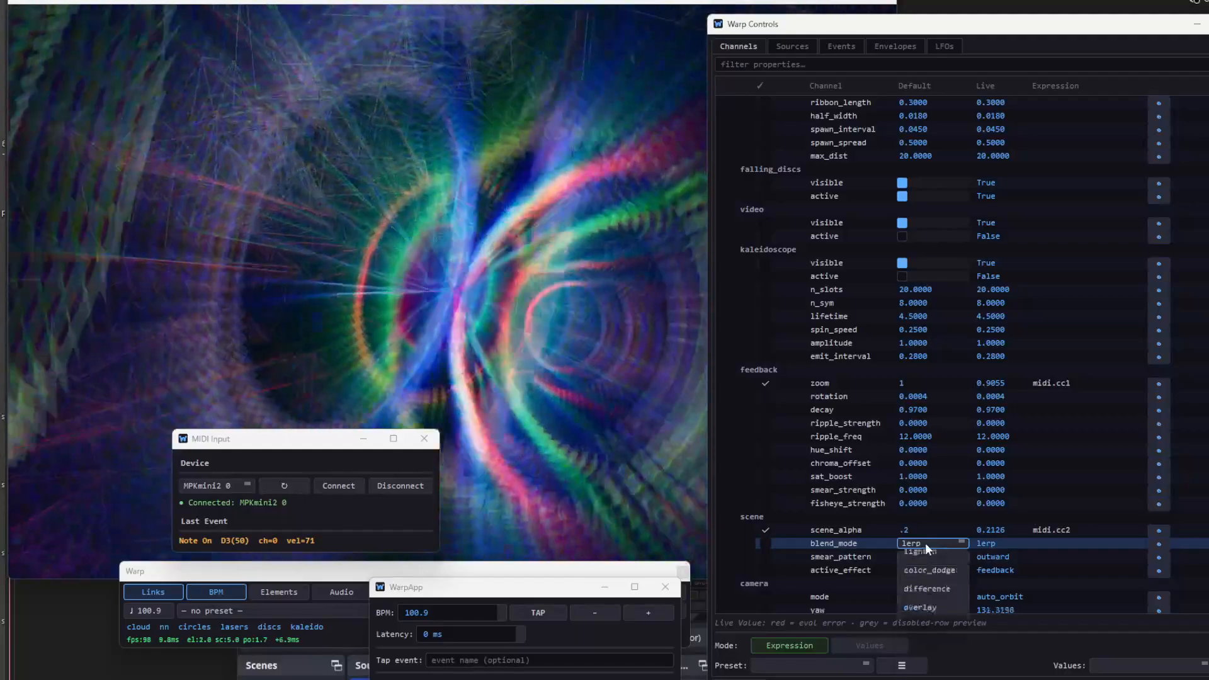
left_click(921, 574)
left_click(932, 544)
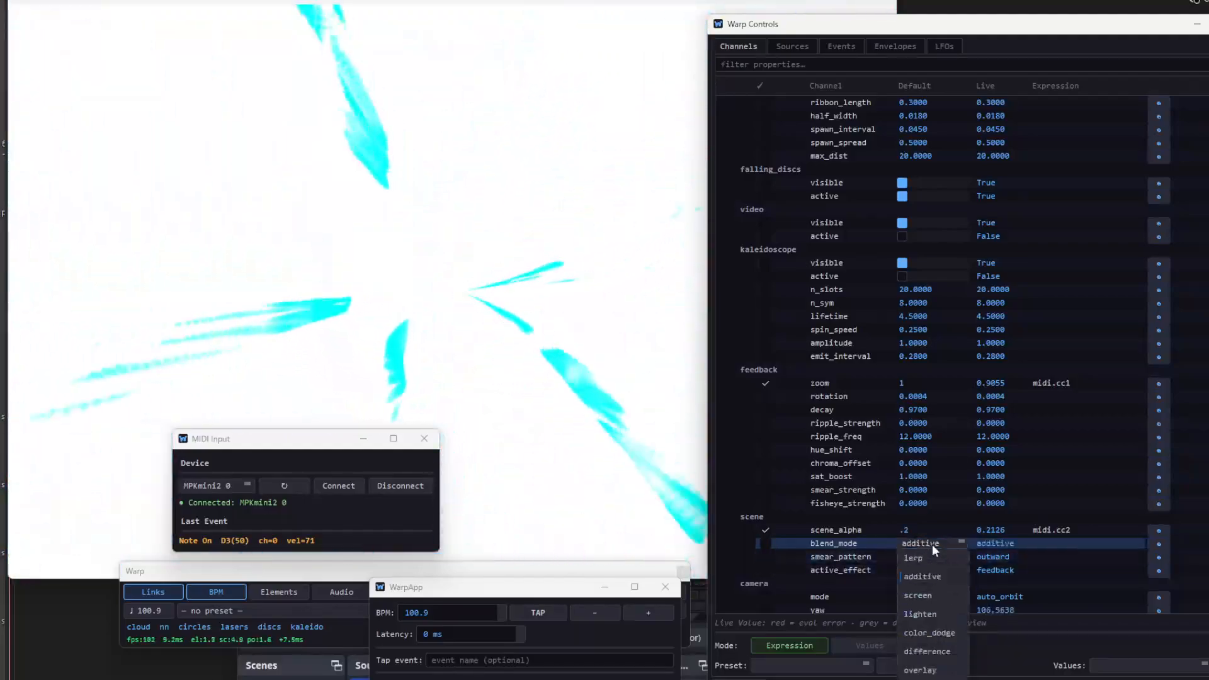
left_click(924, 557)
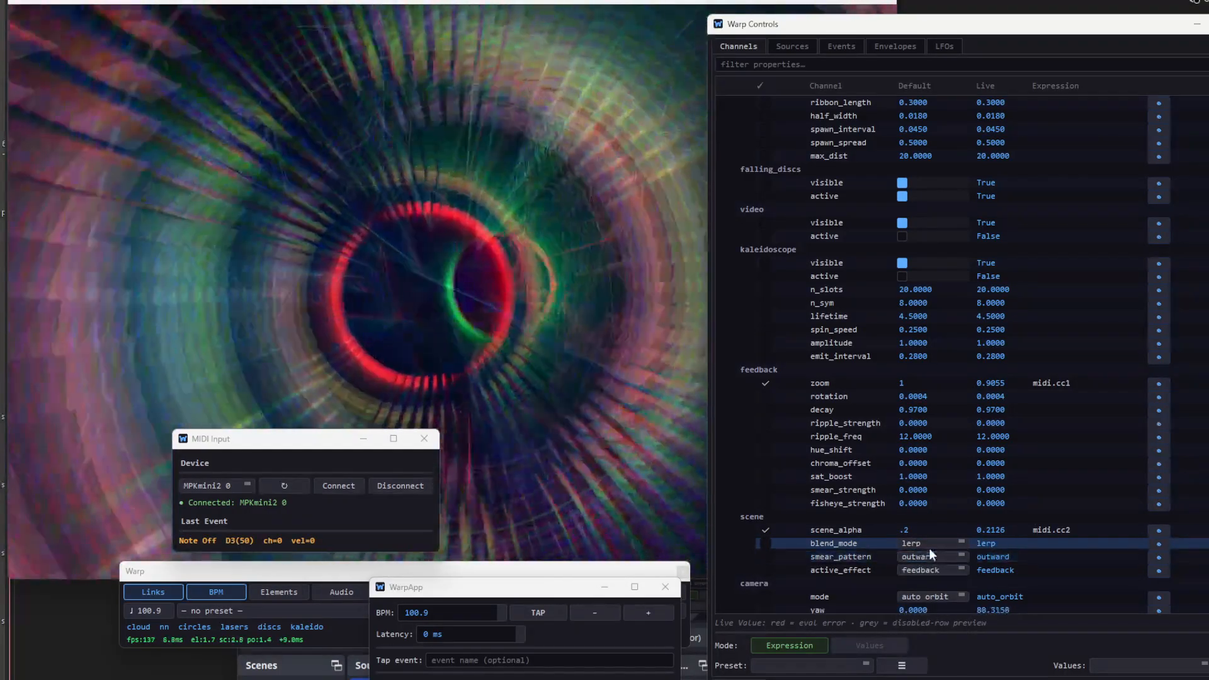
- Clear the midi.note48 expression from nn_graph's active property
scroll(1012, 142, "up", 6)
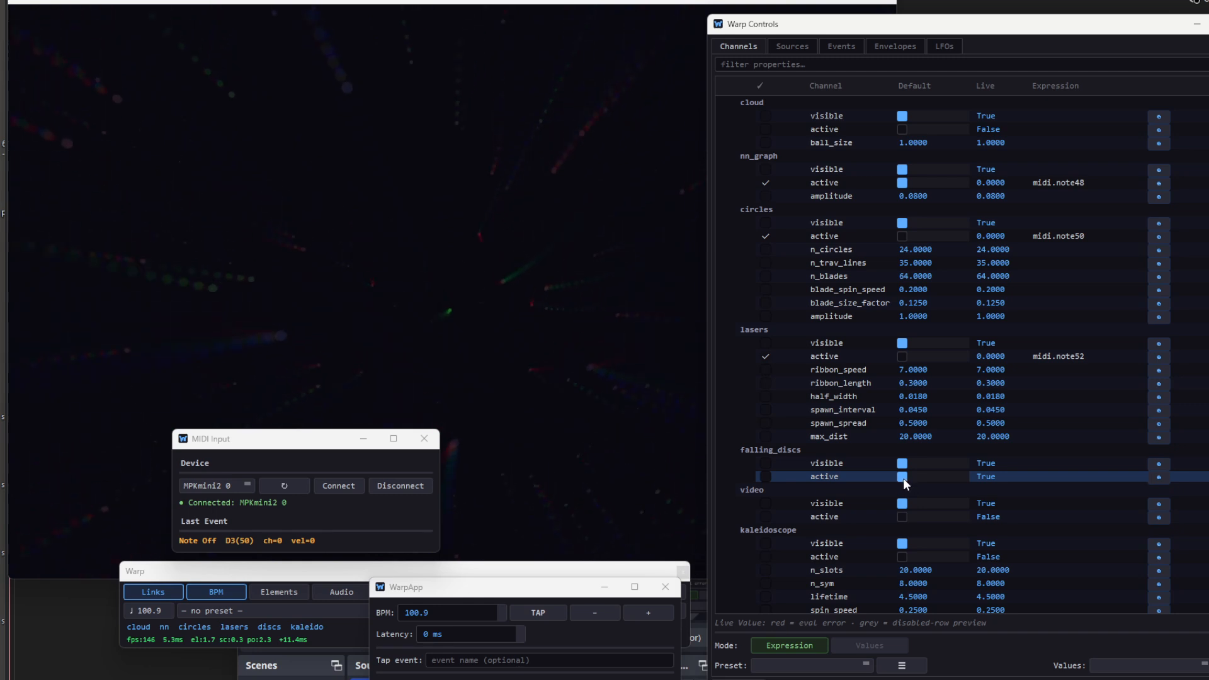
scroll(872, 532, "down", 3)
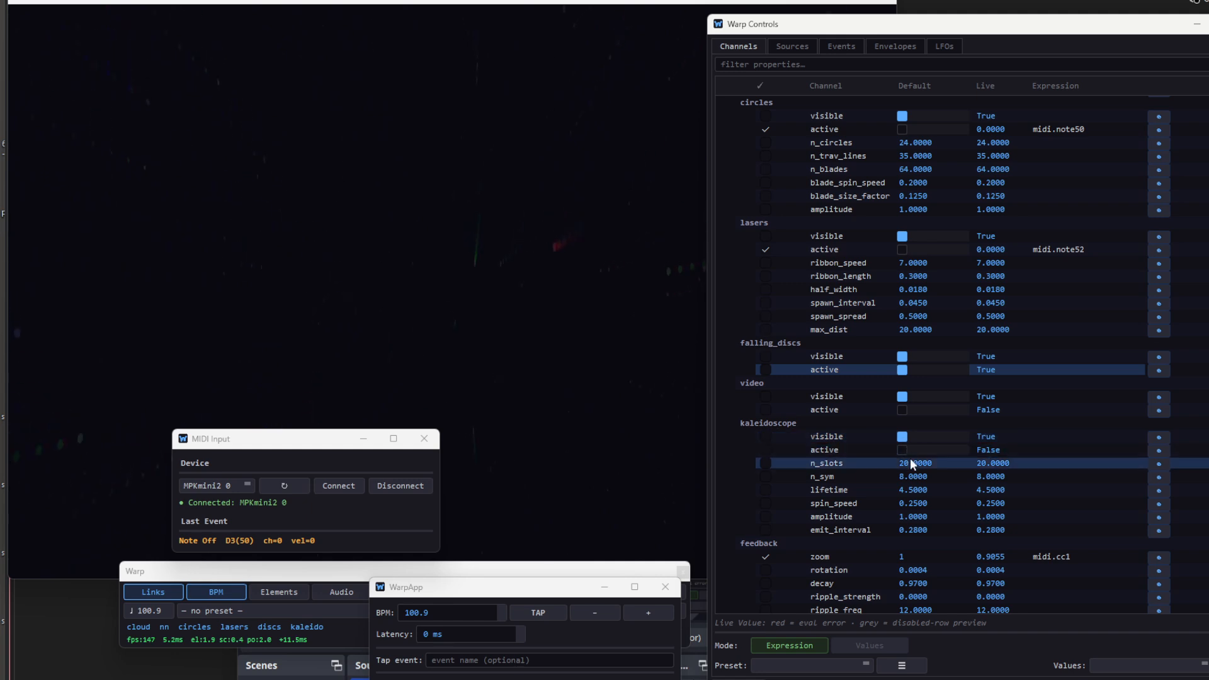
scroll(893, 353, "up", 3)
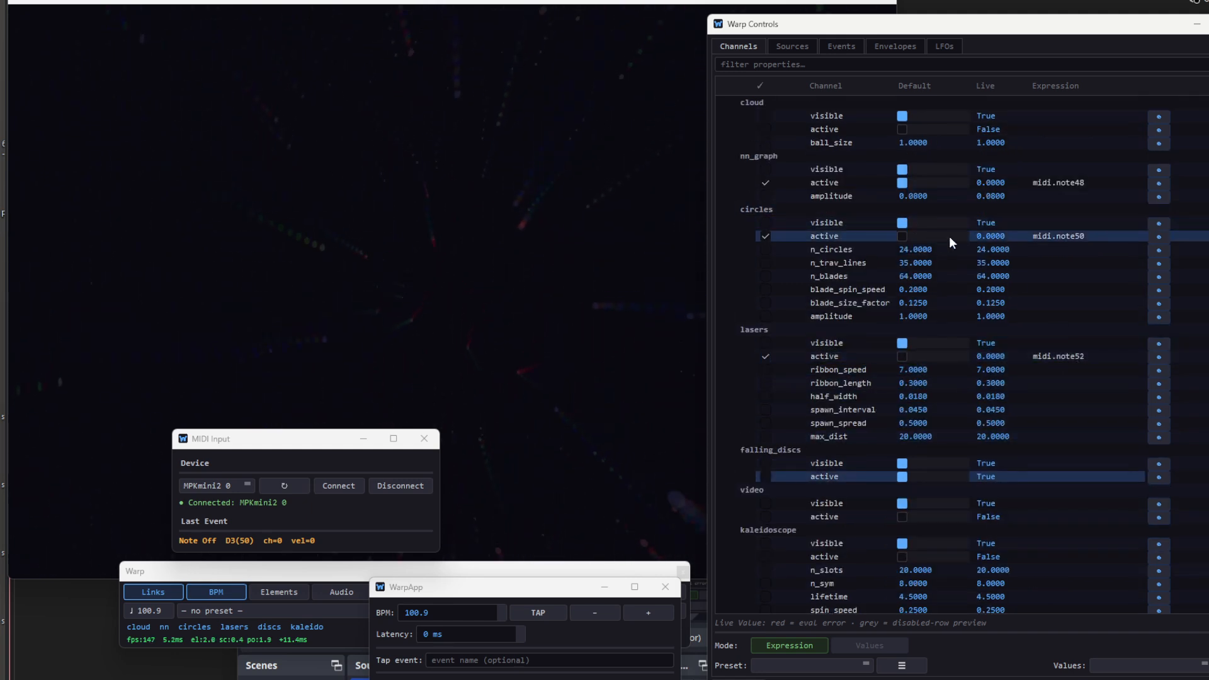
left_click(1059, 182)
key("BackSpace")
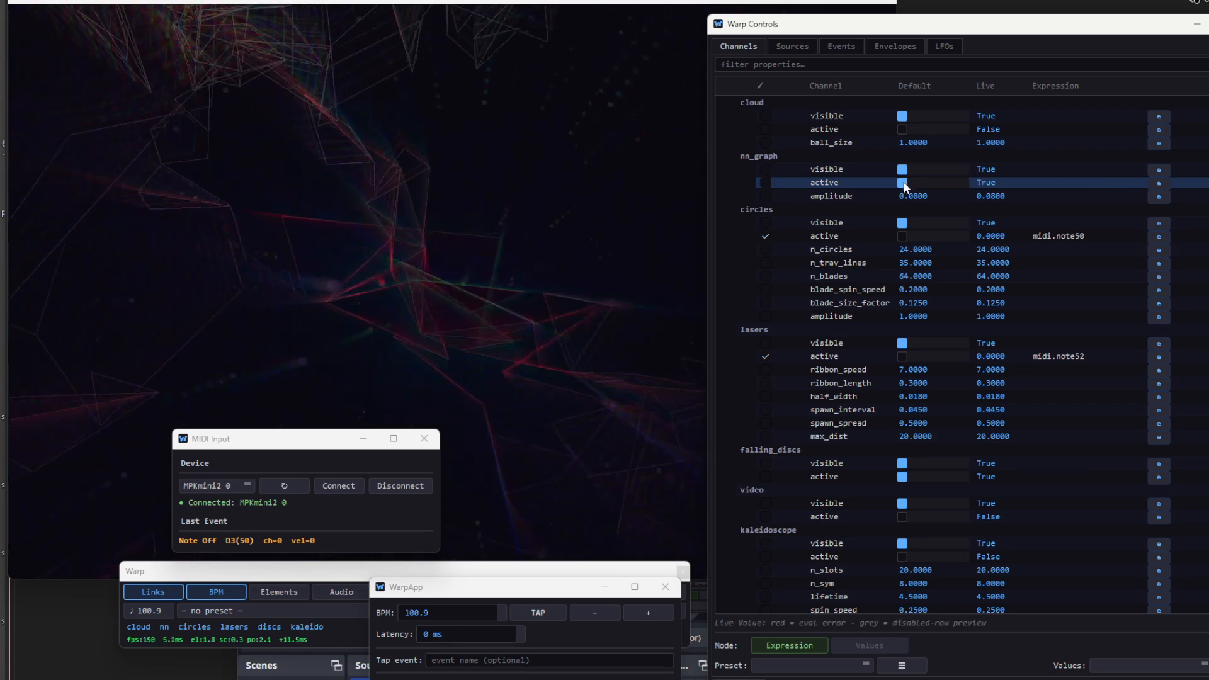
- Remove the existing midi.note49.on toggle link from the event links
scroll(1008, 430, "down", 5)
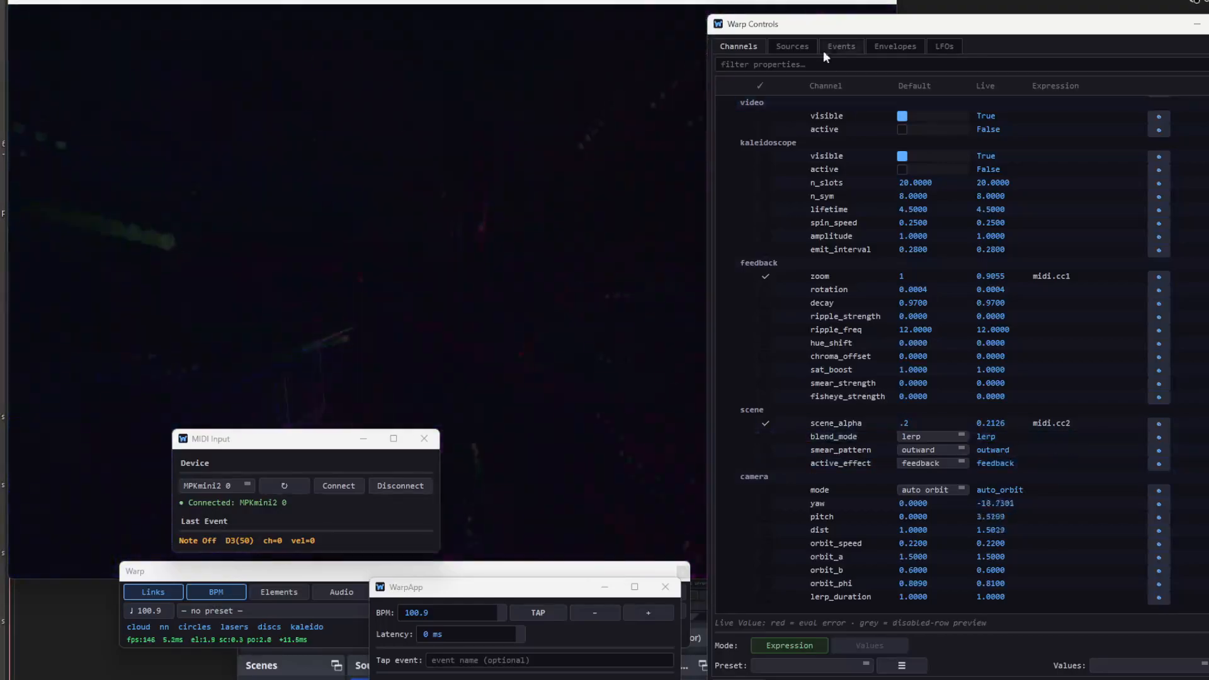
left_click(833, 45)
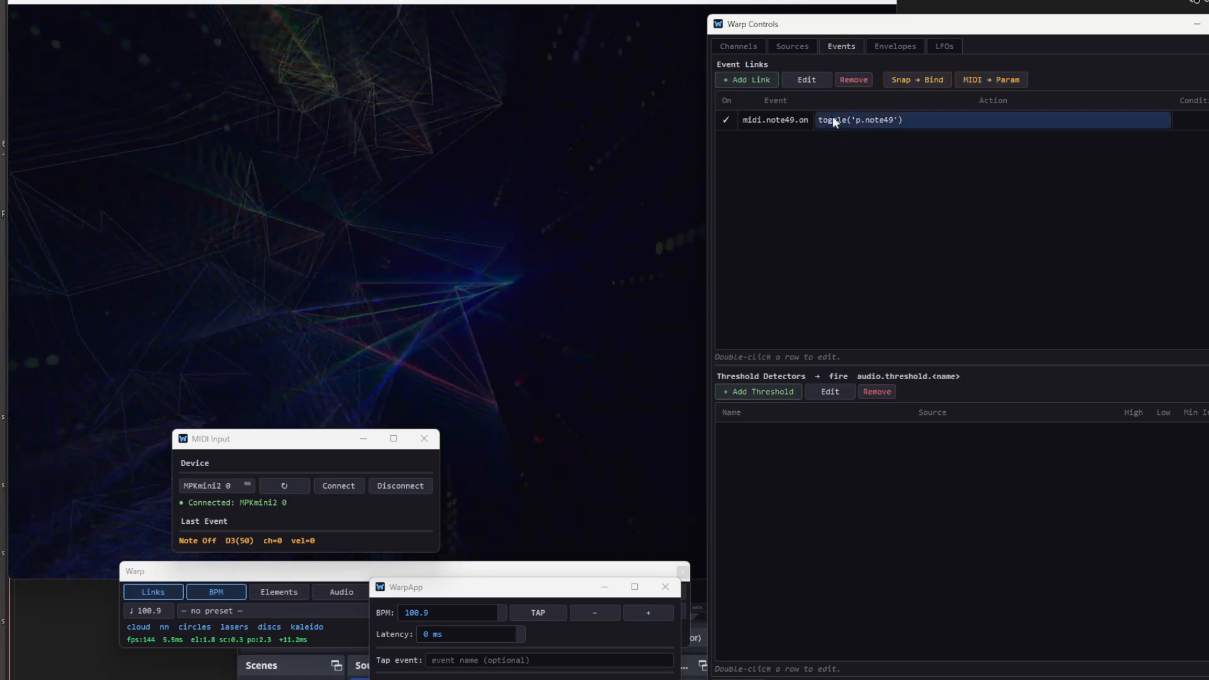
left_click(859, 120)
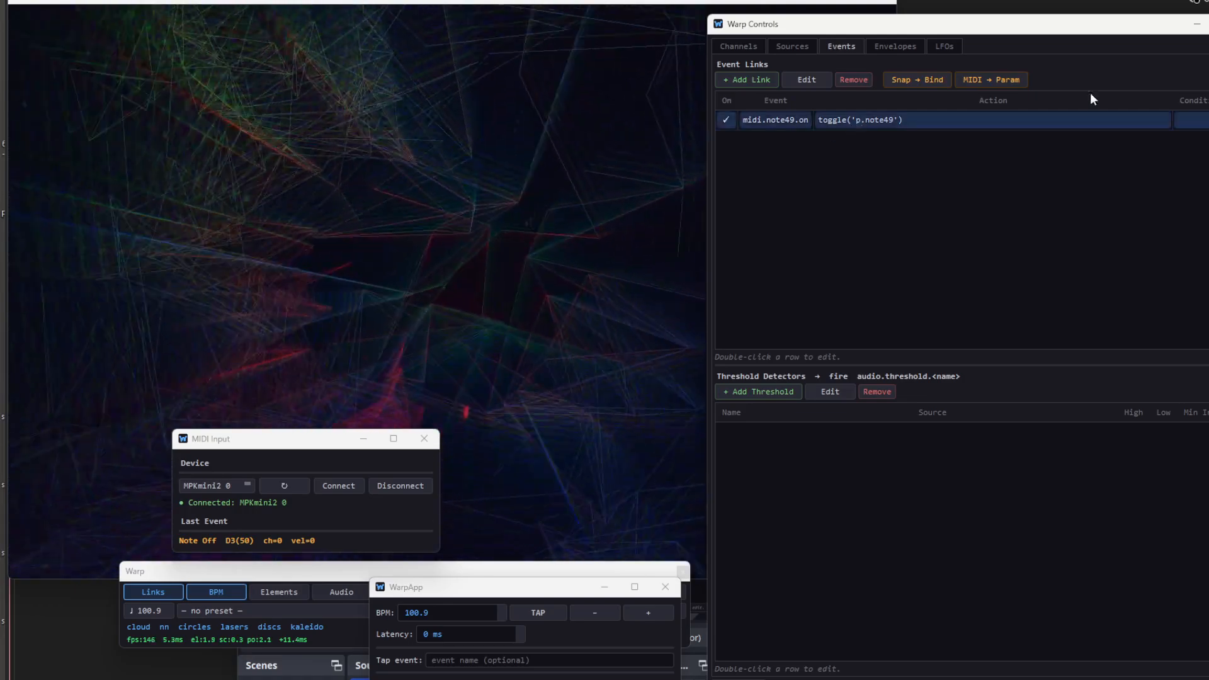
left_click(846, 80)
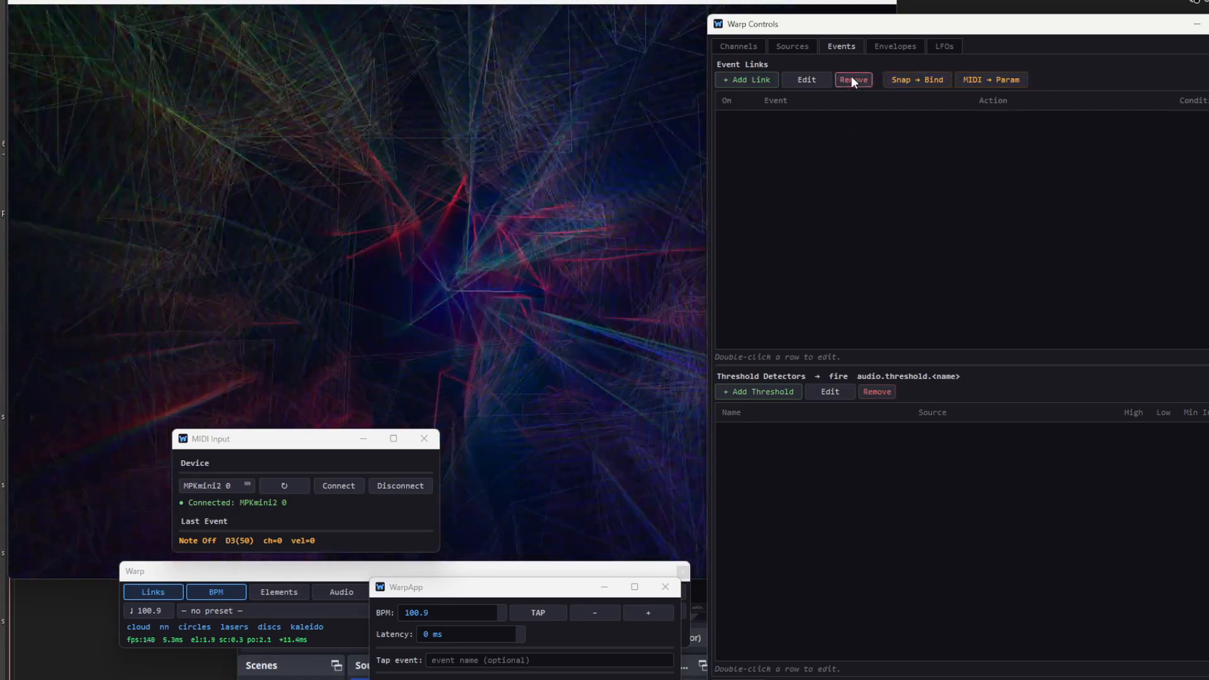
- Add an event link from midi.note36.on that sets scene.blend_mode to lerp
left_click(756, 77)
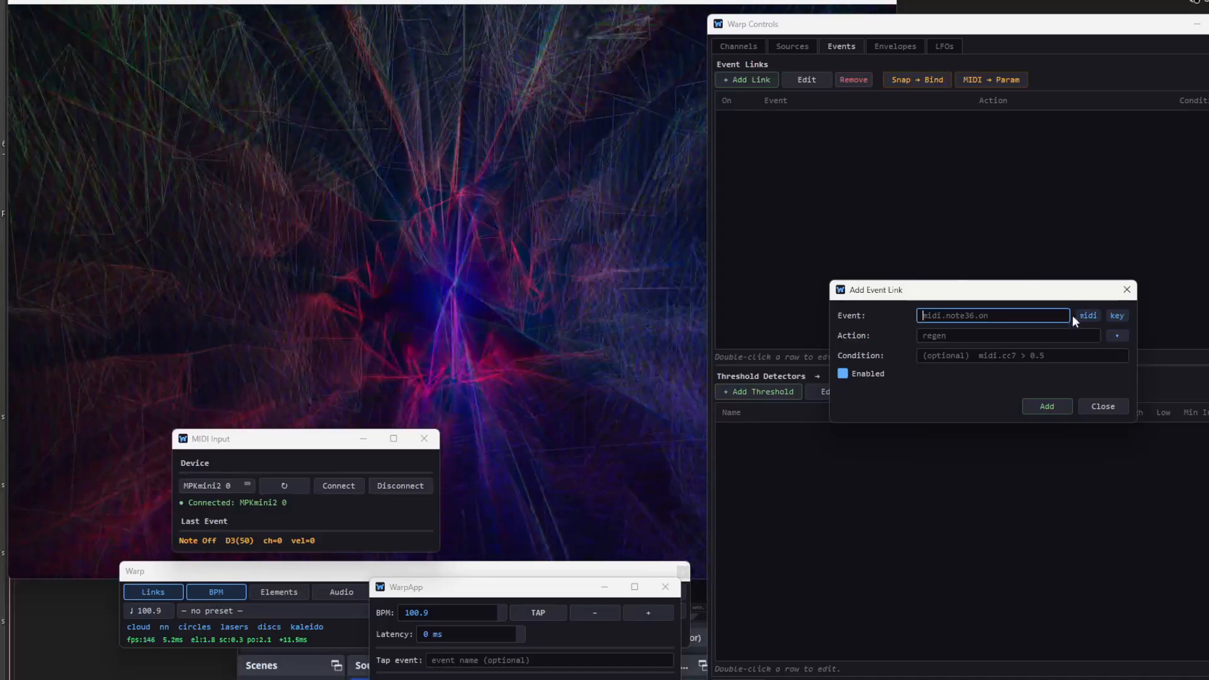
left_click(1086, 317)
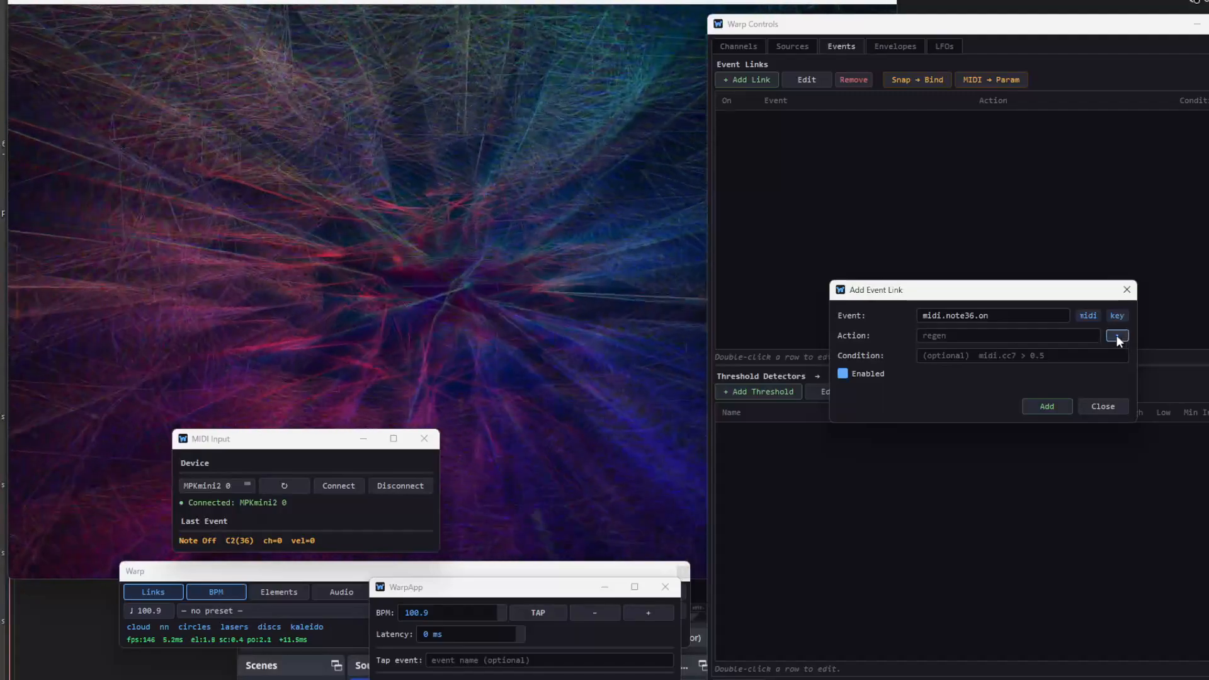
left_click(1117, 336)
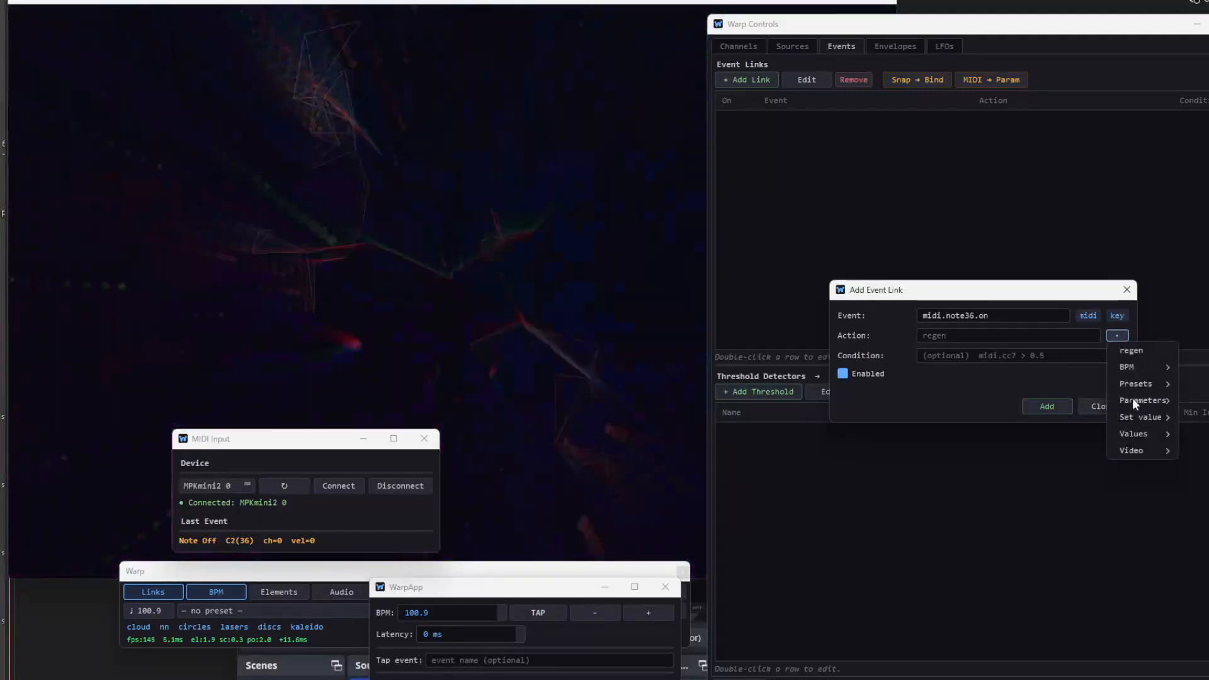
mouse_move(1133, 403)
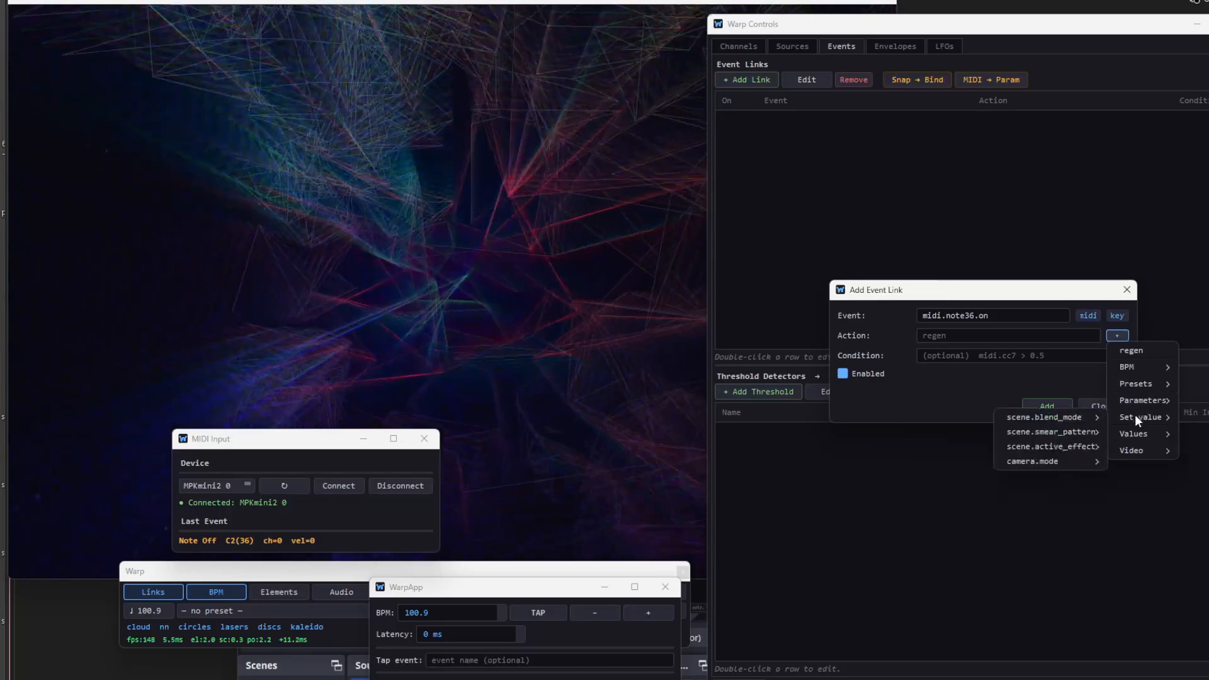
mouse_move(1078, 417)
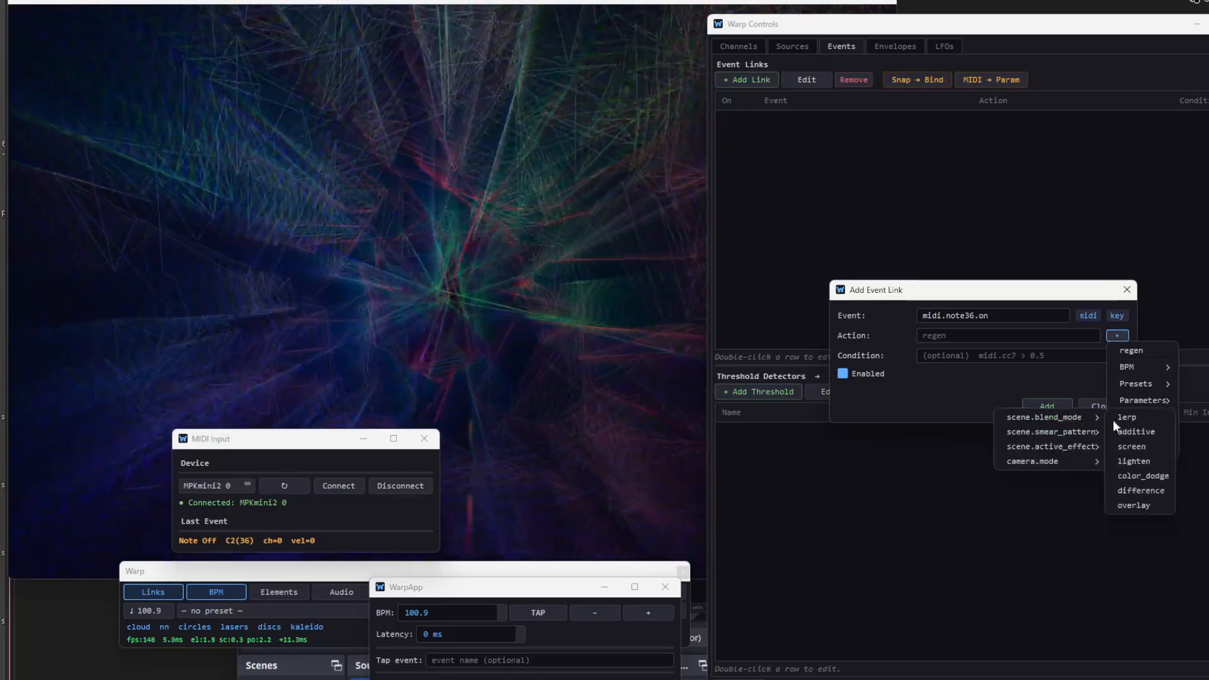
left_click(1119, 419)
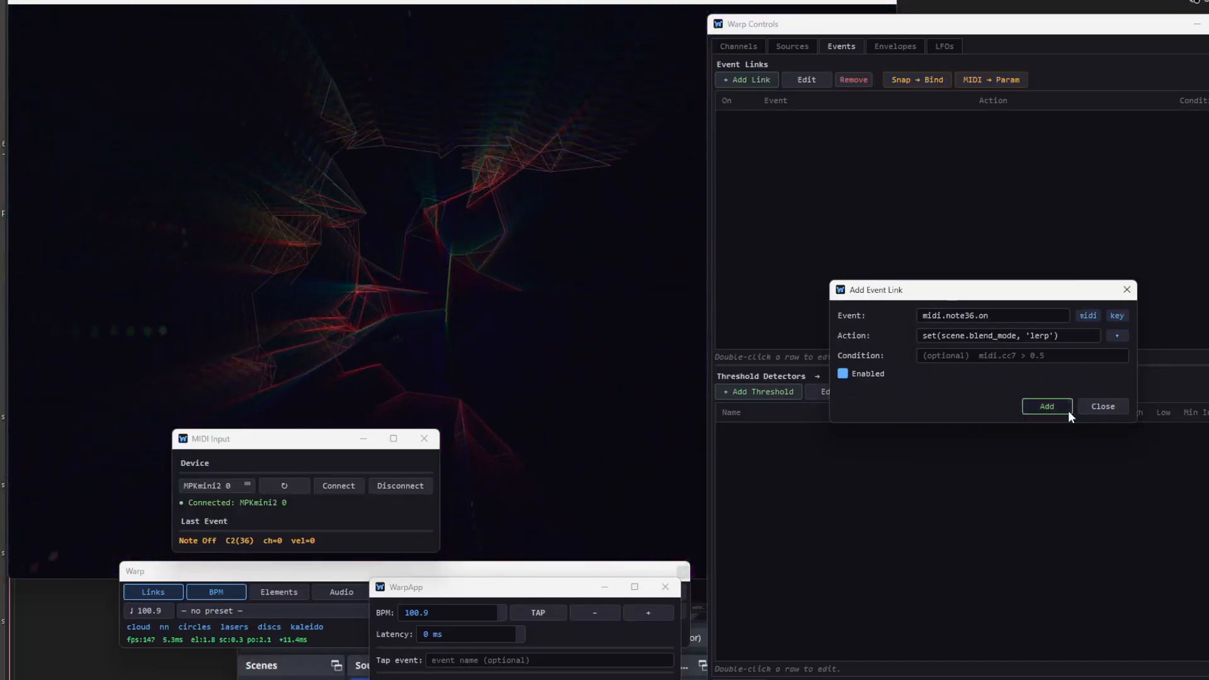
left_click(1068, 409)
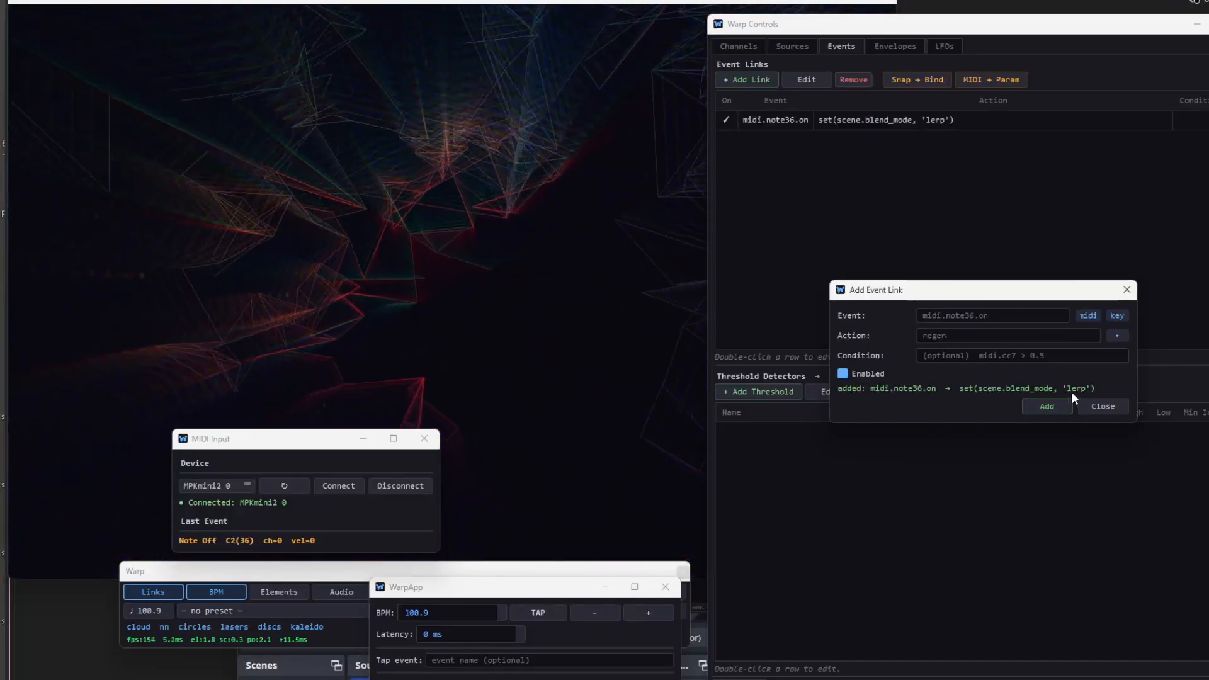
- Add an event link from midi.note38.on that sets scene.blend_mode to additive
left_click(1089, 317)
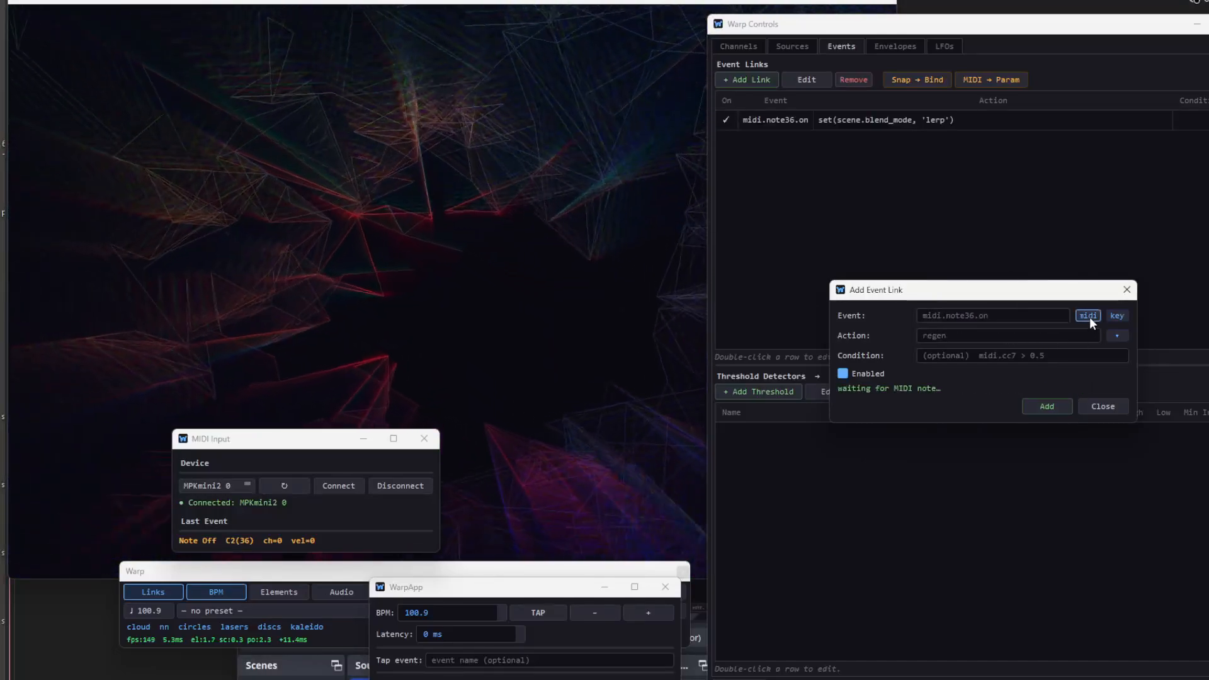
left_click(1118, 335)
mouse_move(1137, 418)
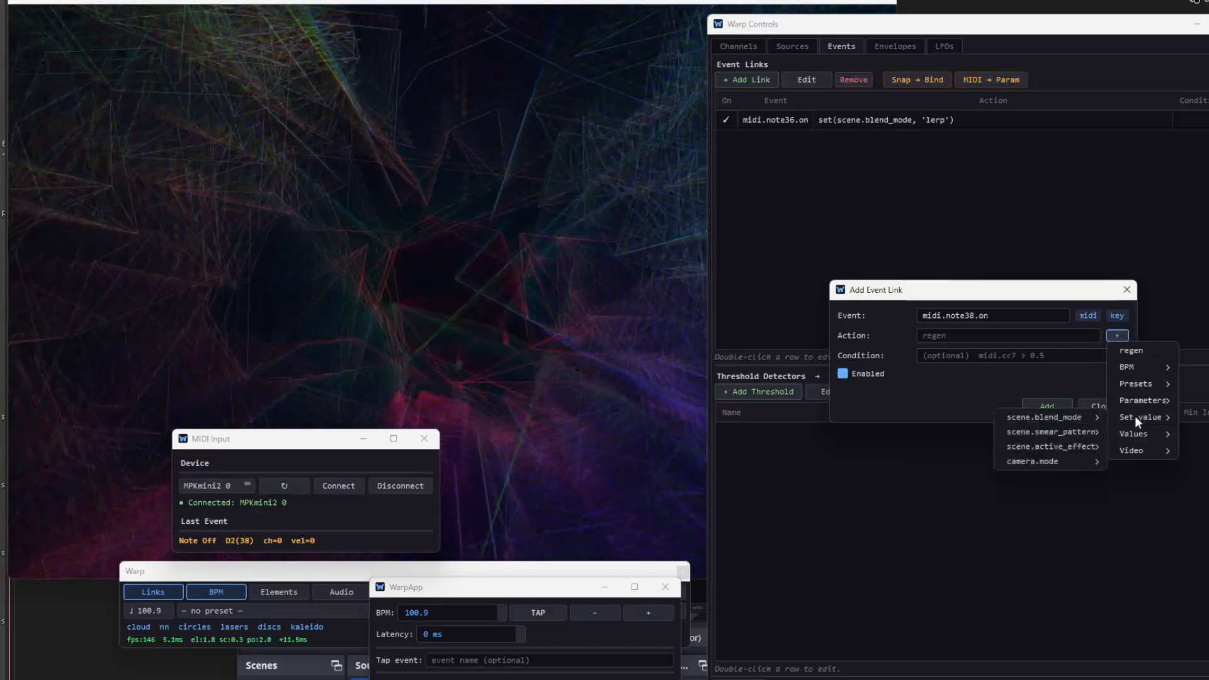
mouse_move(1068, 413)
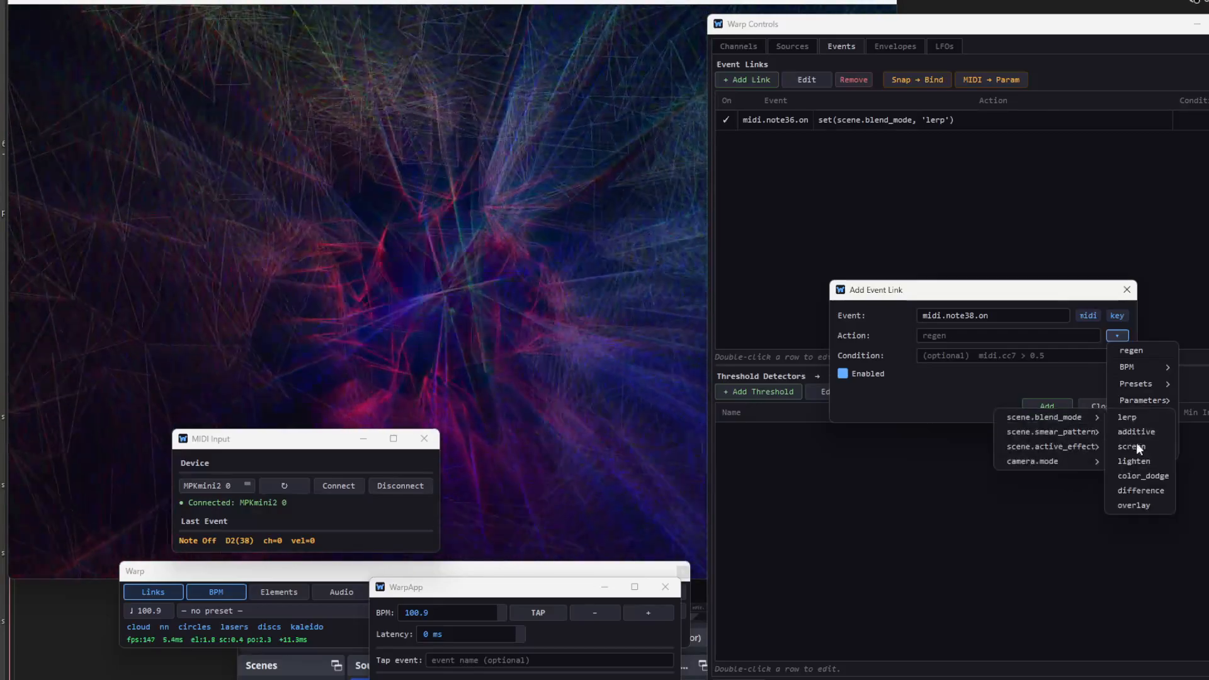
left_click(1140, 434)
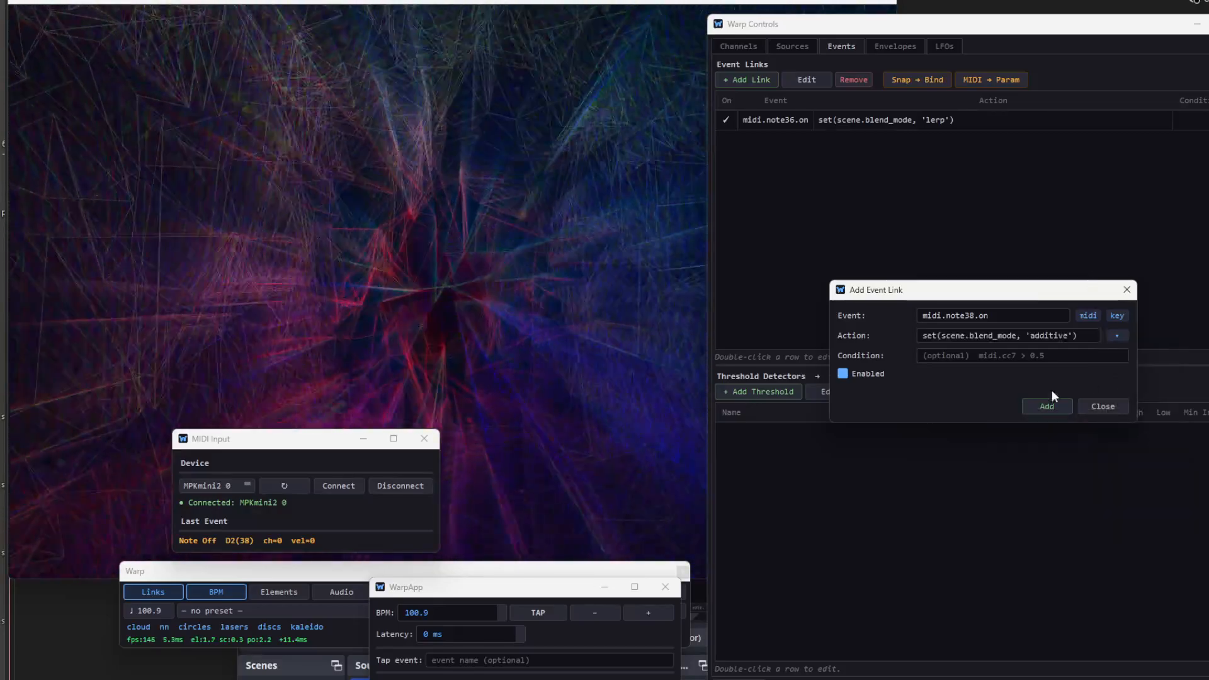
left_click(1042, 406)
- Add an event link from midi.note42.on that sets scene.blend_mode to screen, and finish adding links
left_click(1087, 315)
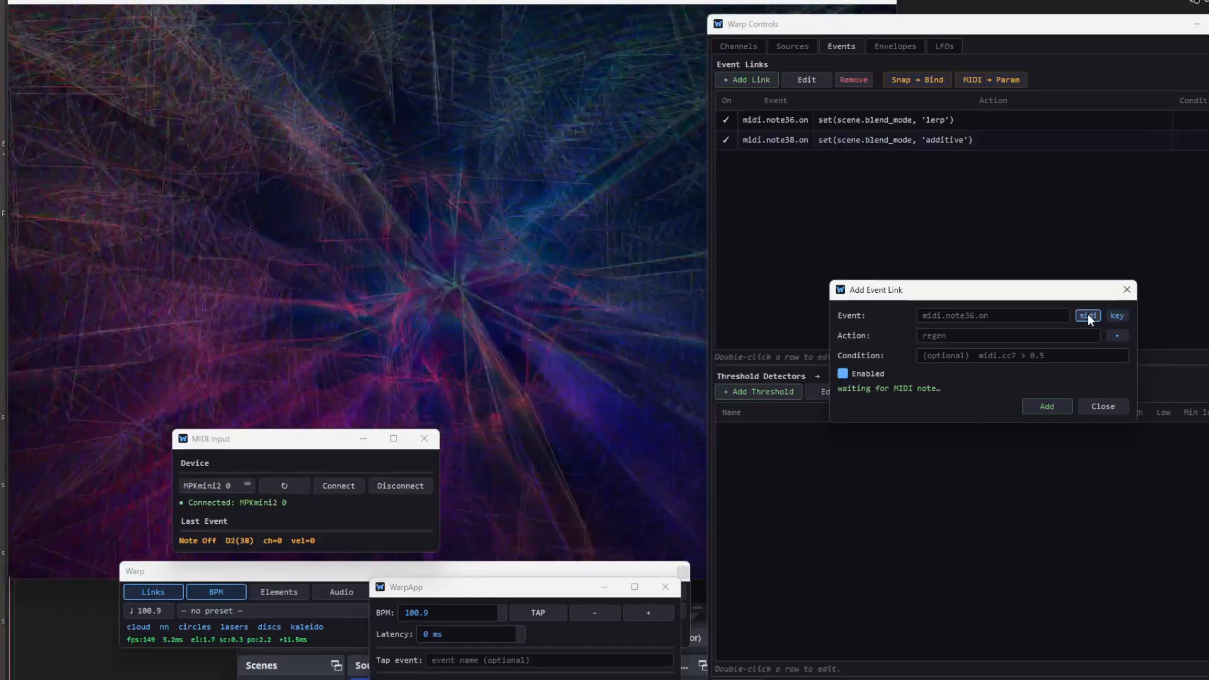
left_click(1116, 336)
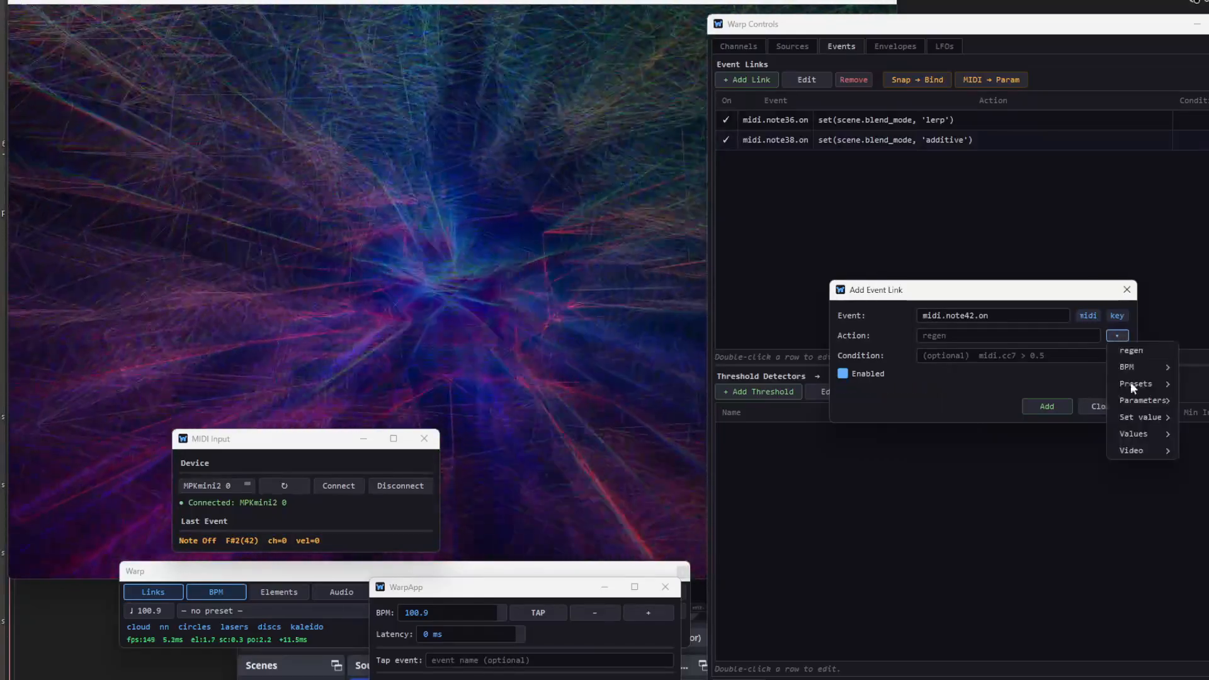
mouse_move(1139, 416)
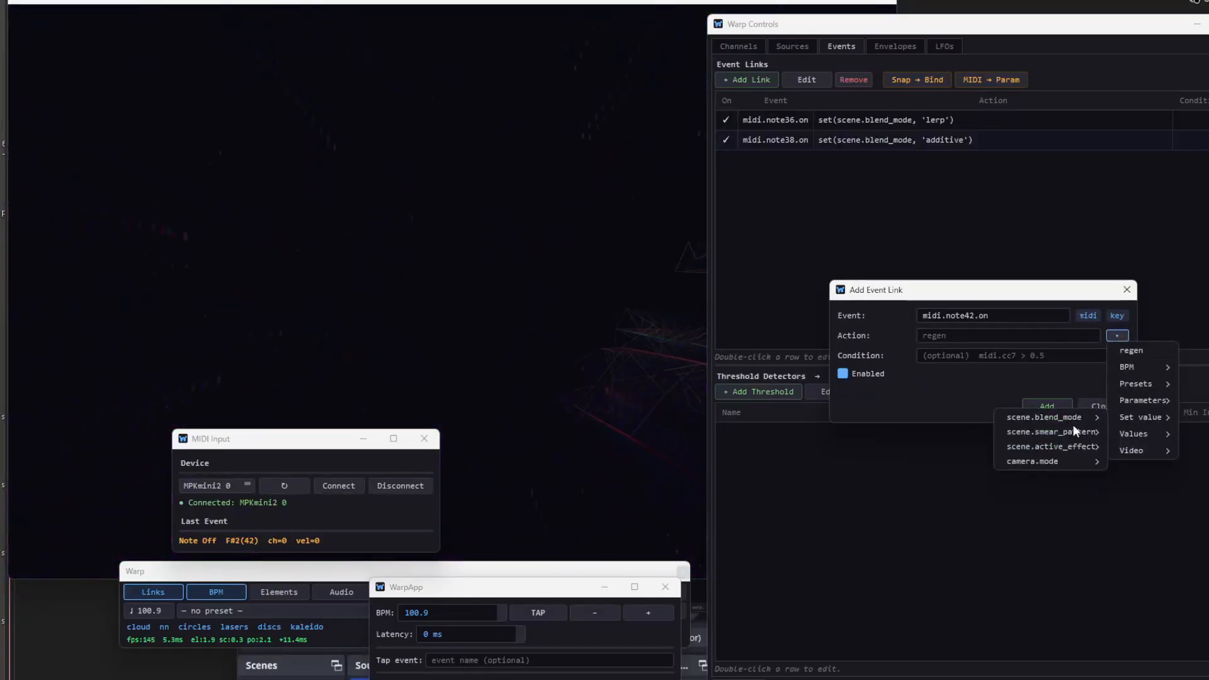
mouse_move(1073, 418)
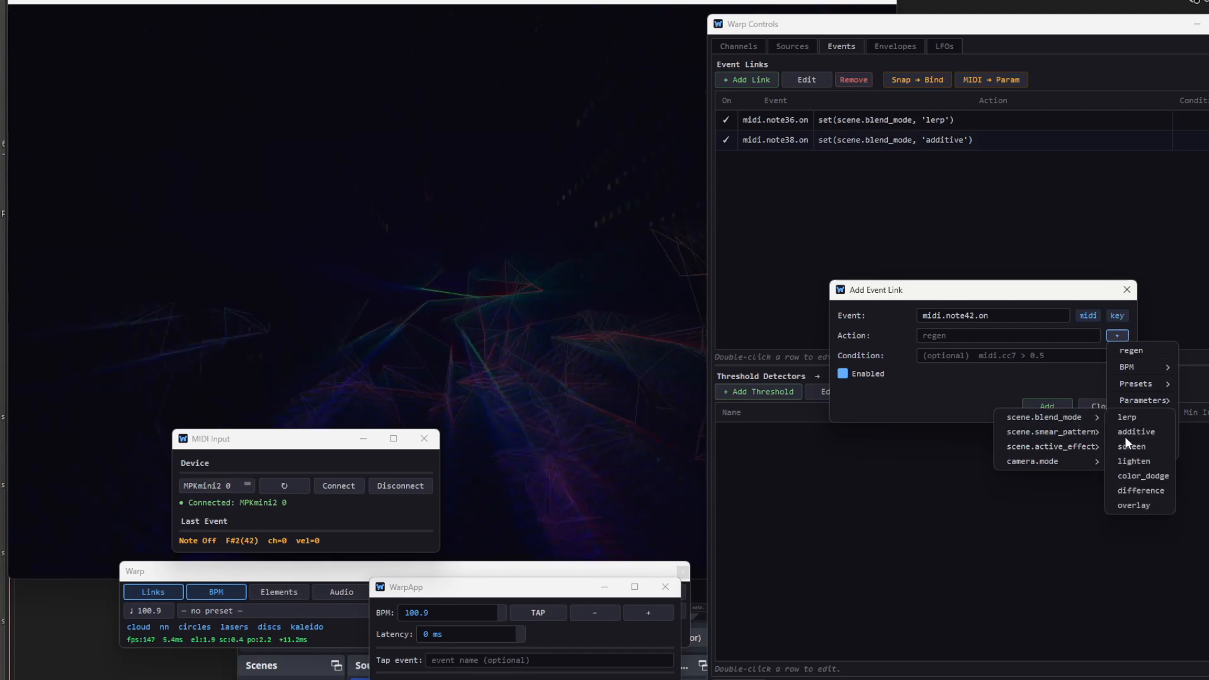
left_click(1133, 446)
left_click(1054, 406)
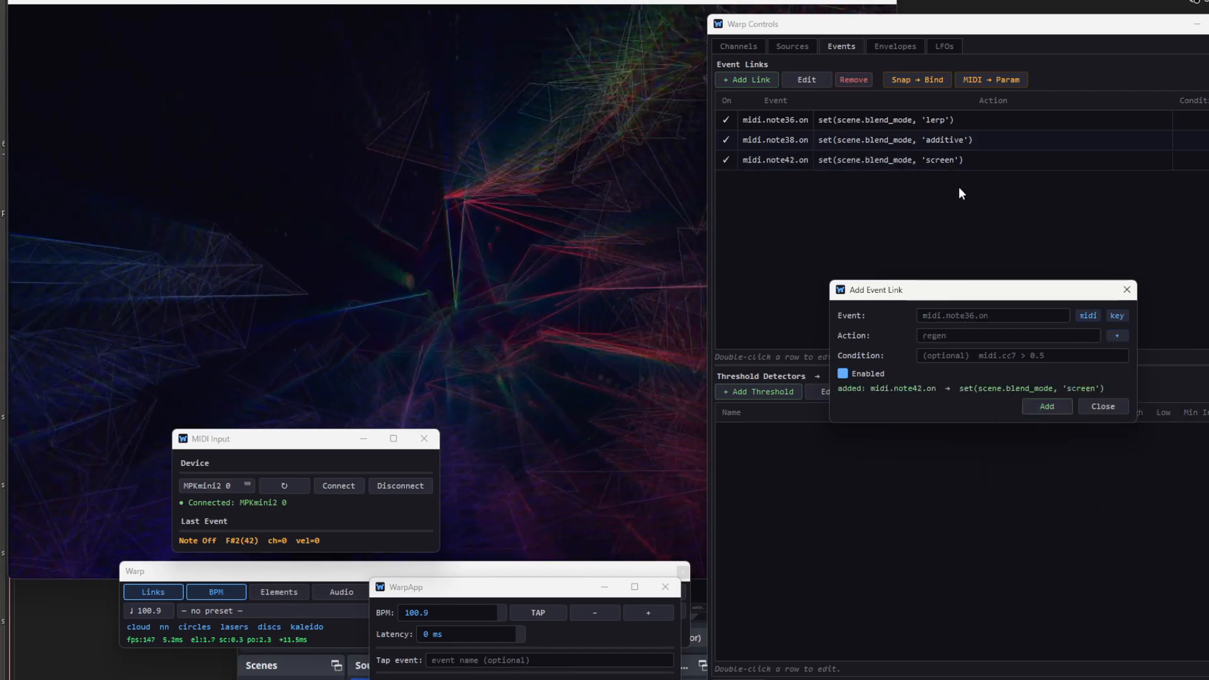
left_click(1103, 406)
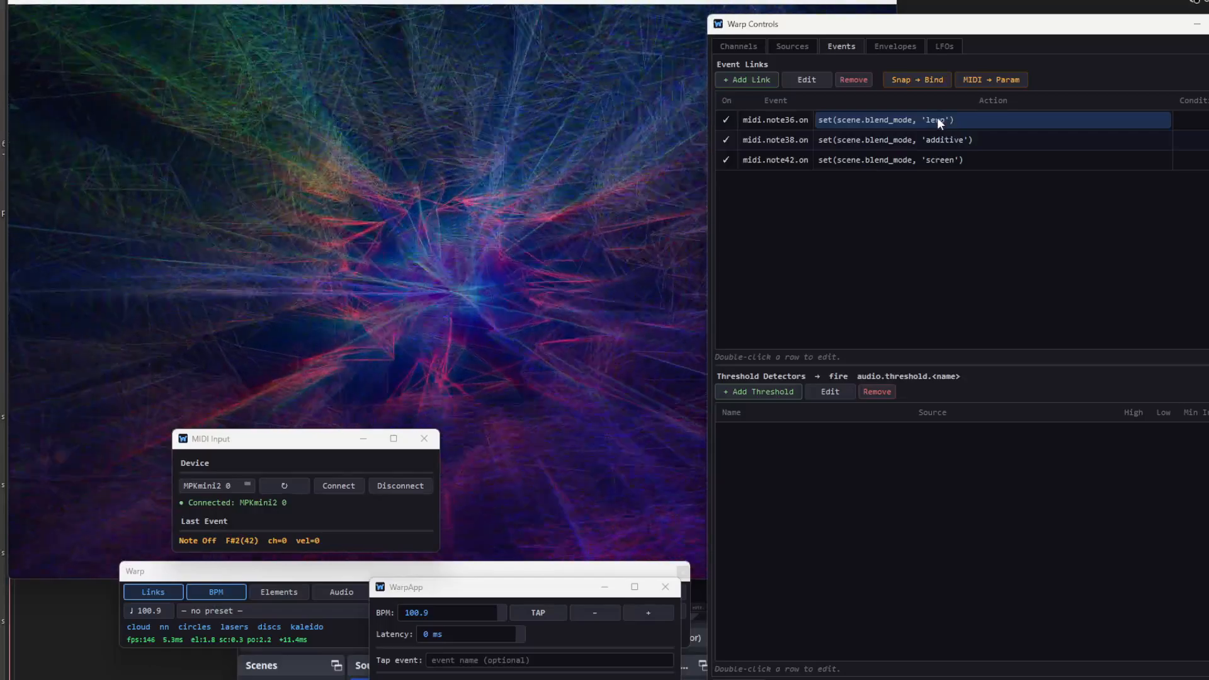
- Review the channel properties' live values and MIDI expressions, from the scene and feedback groups up to cloud
left_click(745, 44)
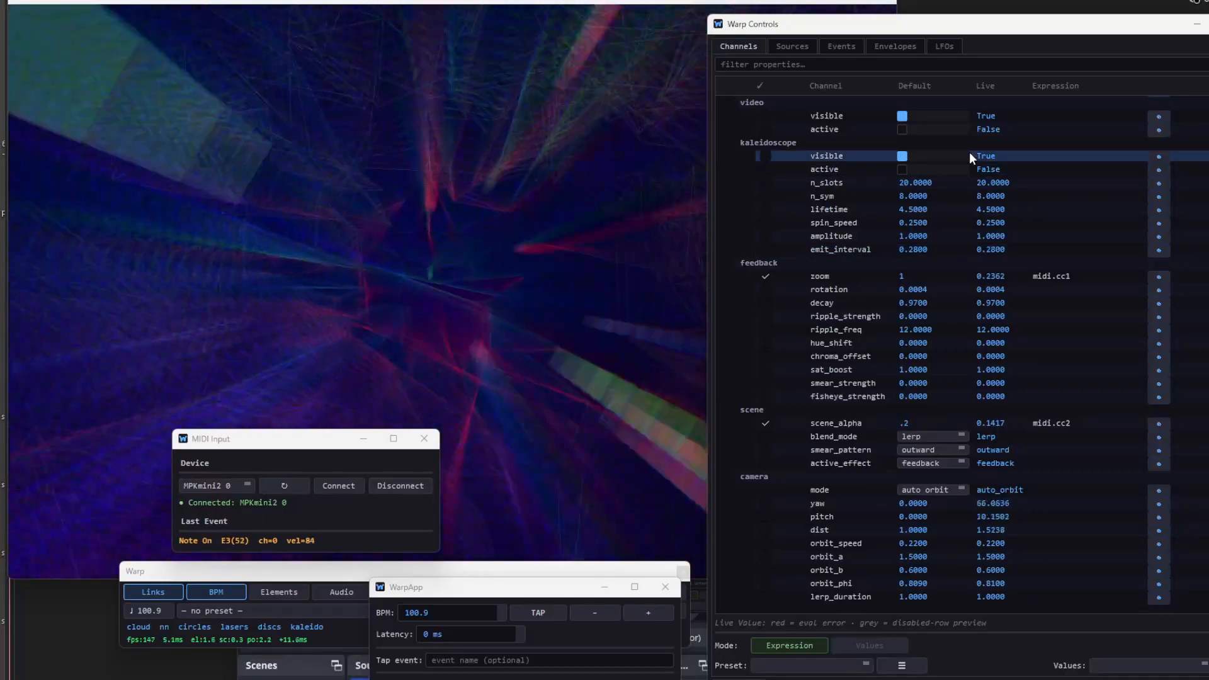
scroll(935, 316, "up", 3)
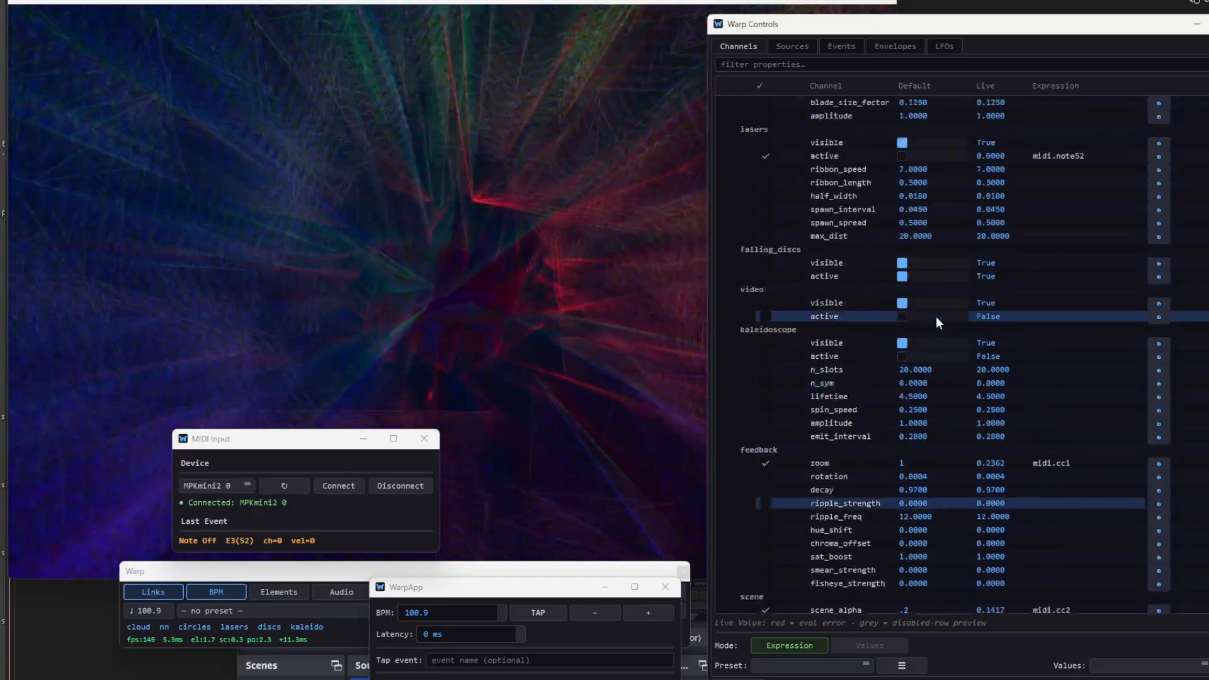
scroll(936, 316, "up", 3)
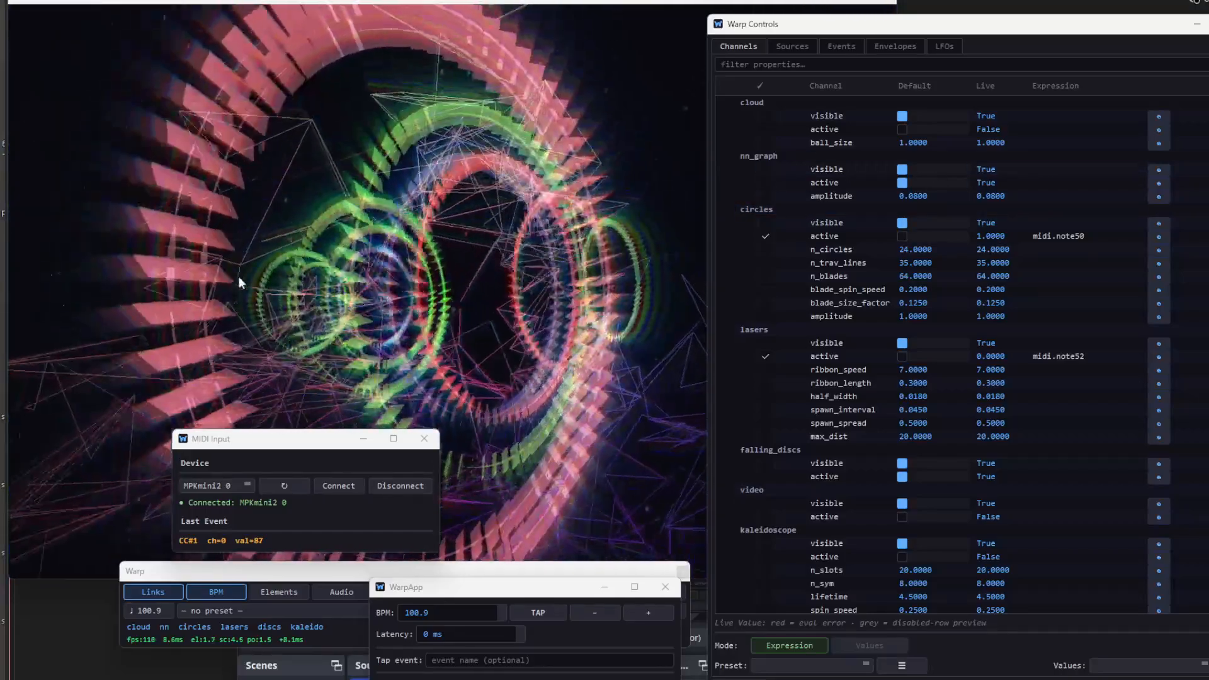
- Add an LFO named beat with a sine shape and the rate mode Beat × 1
left_click(950, 44)
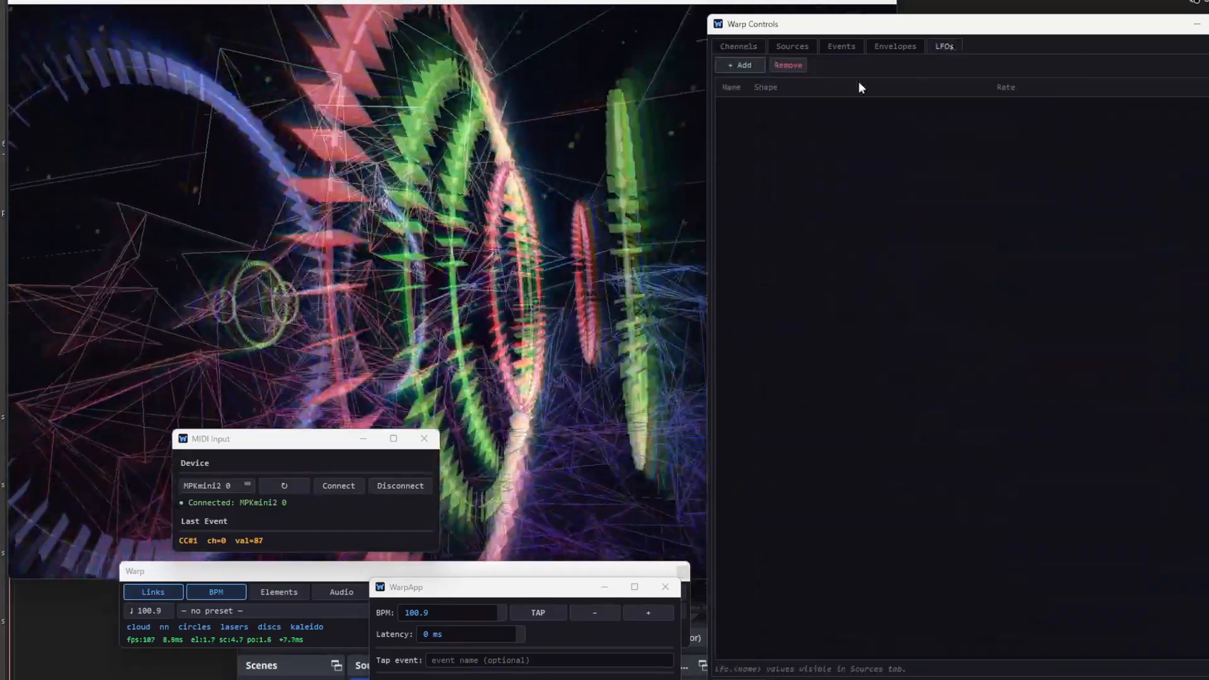
left_click(743, 66)
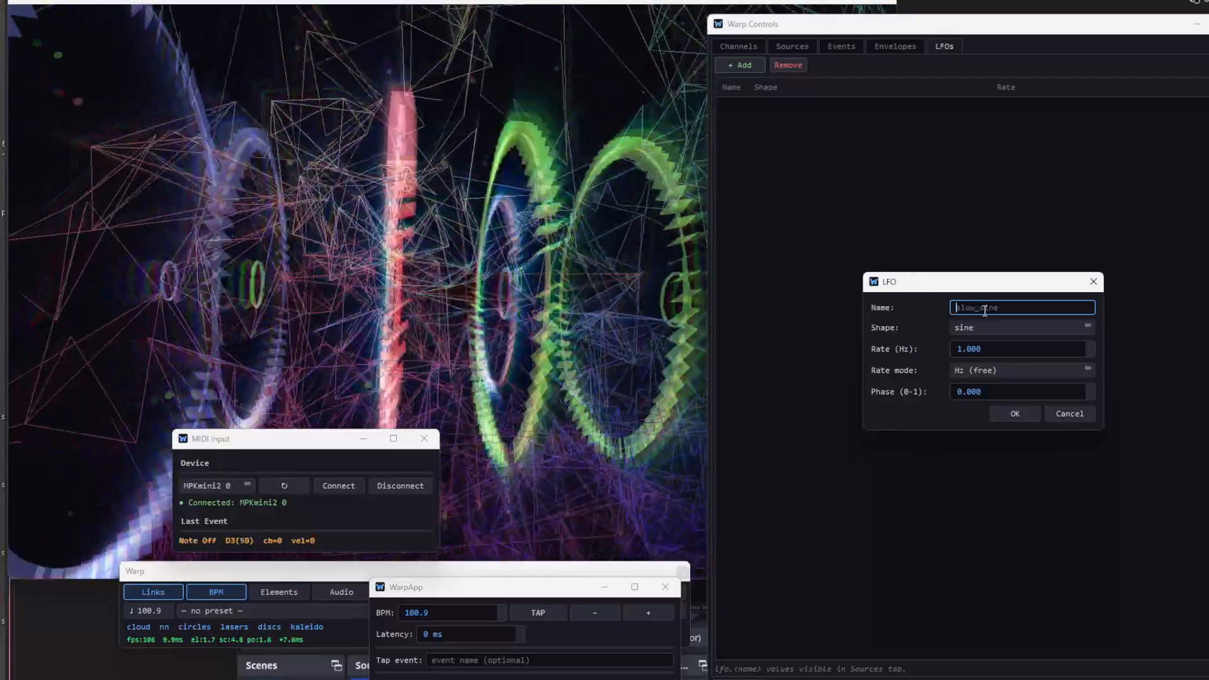
type("t")
key("BackSpace")
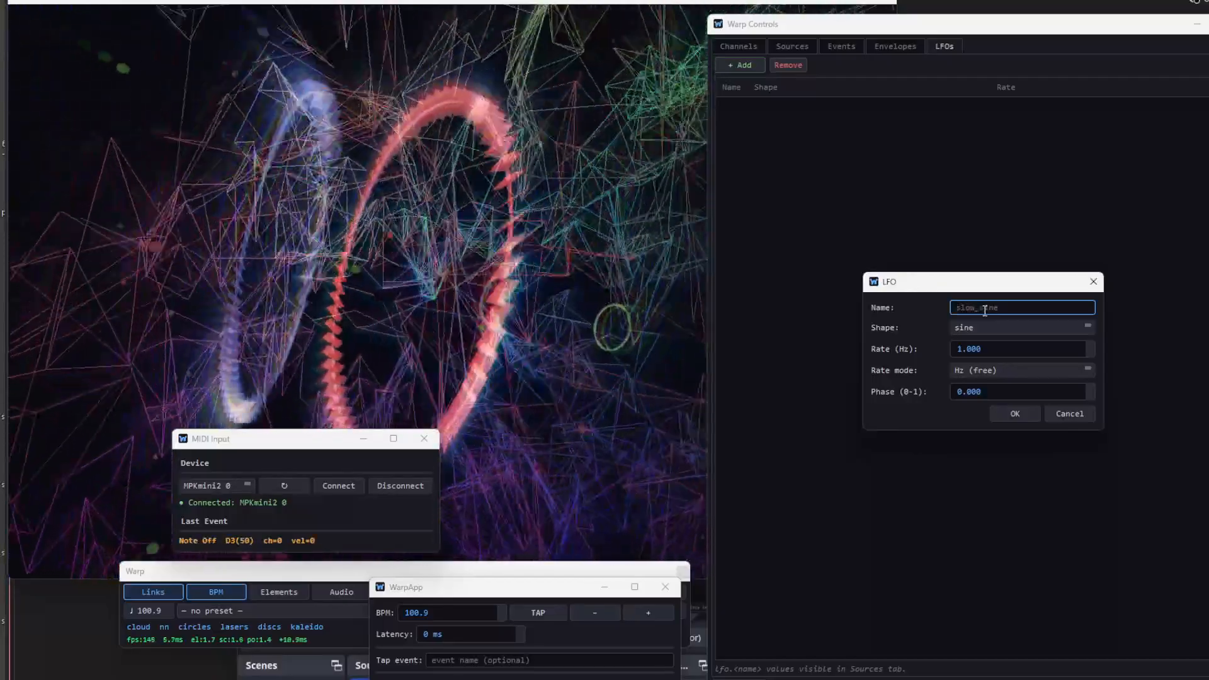
type("bea")
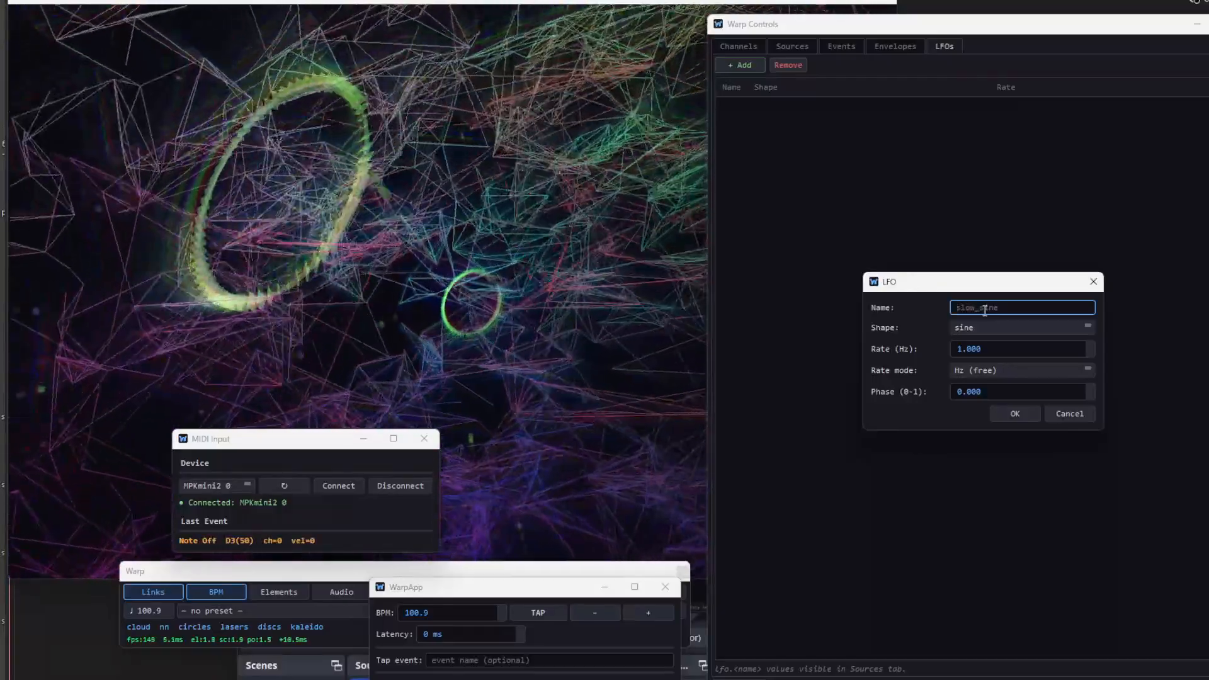
type("t")
left_click(969, 329)
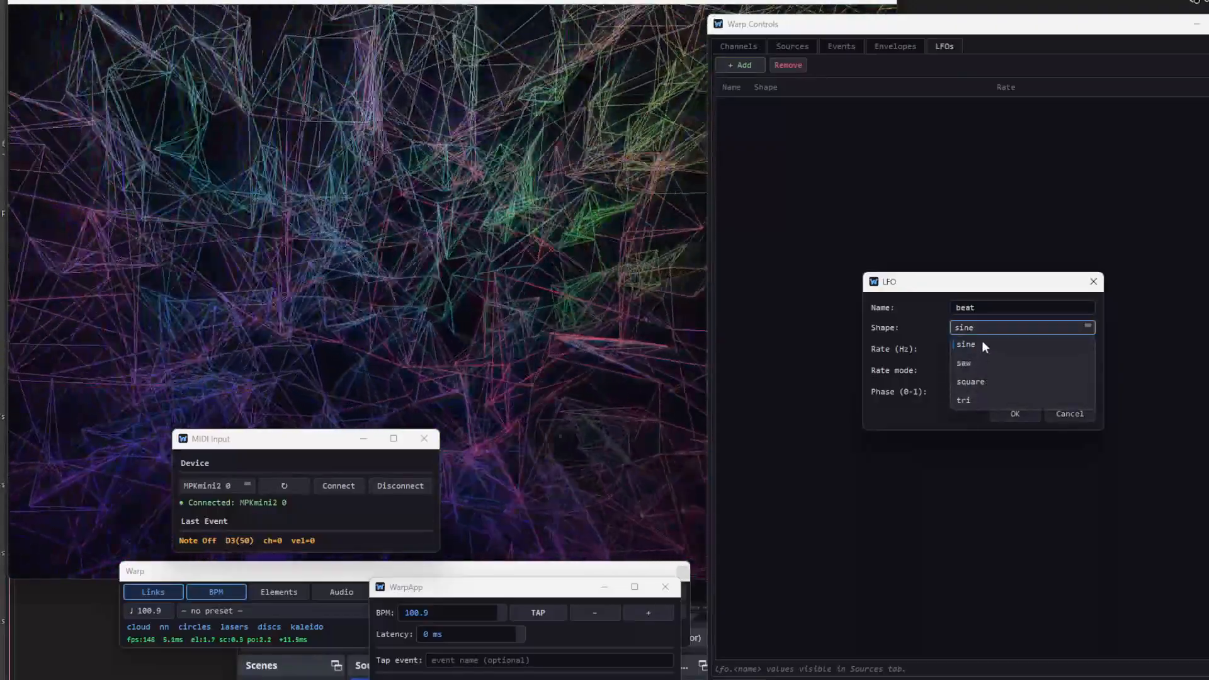
left_click(981, 344)
left_click(989, 370)
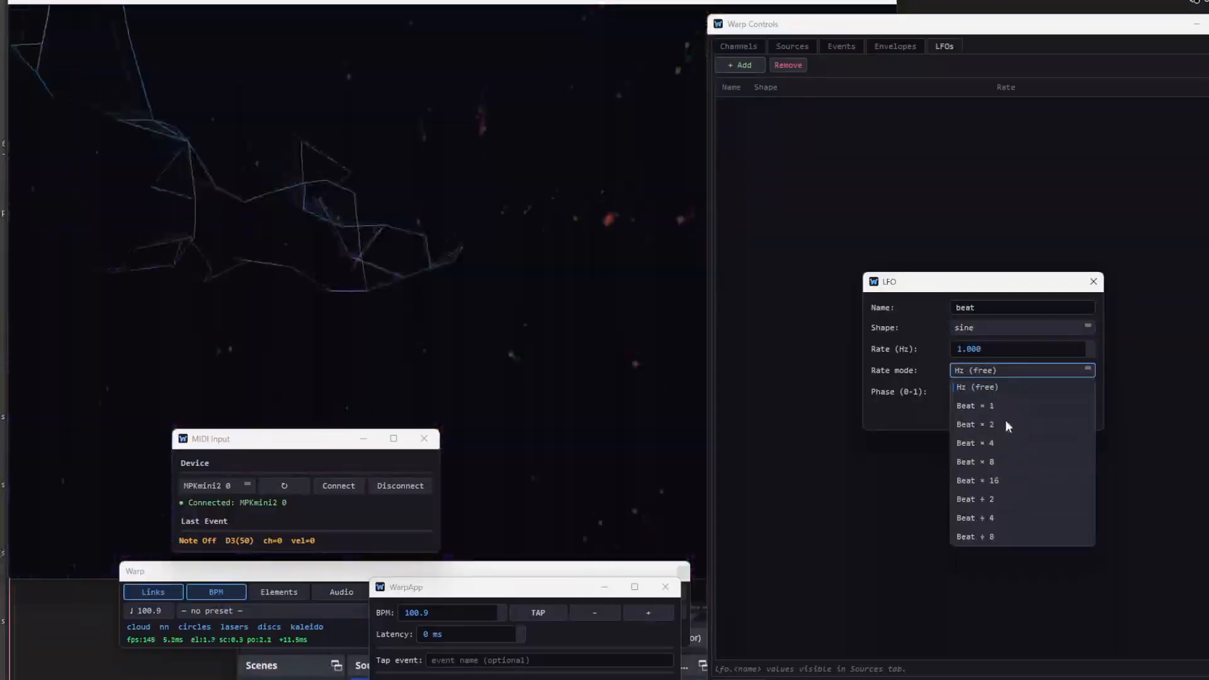
left_click(1002, 406)
left_click(1001, 419)
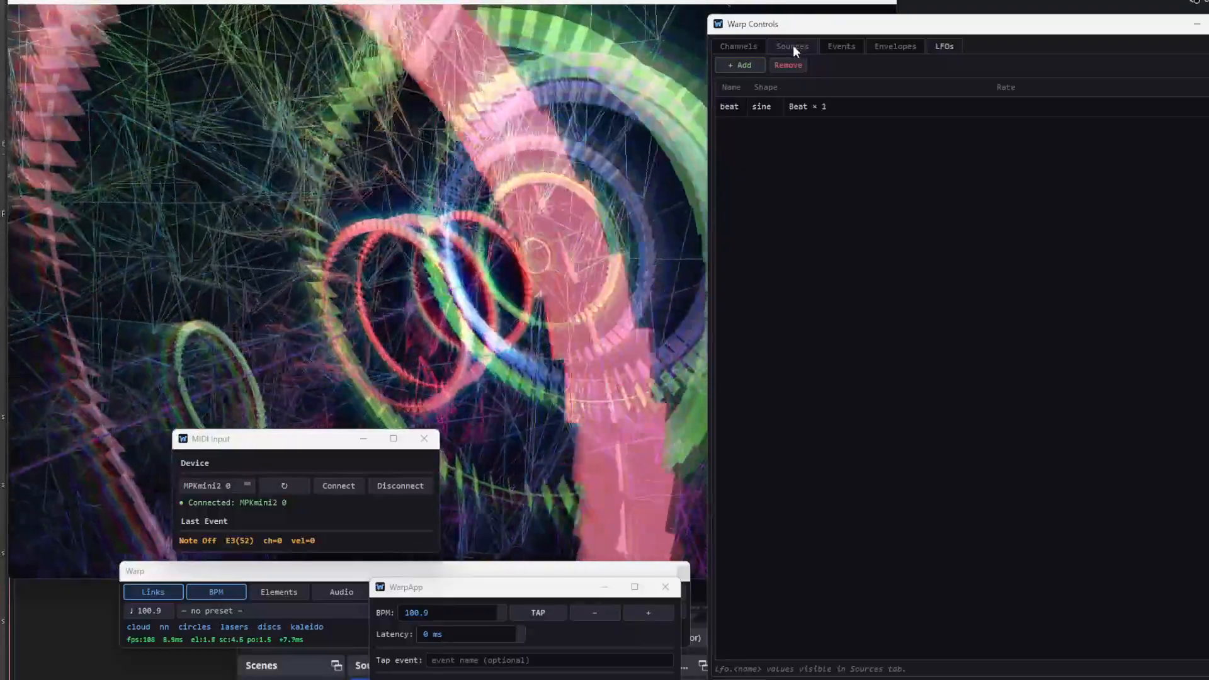
- Enter lfo.beat as the expression that drives the circles channel's amplitude
left_click(792, 46)
left_click(737, 47)
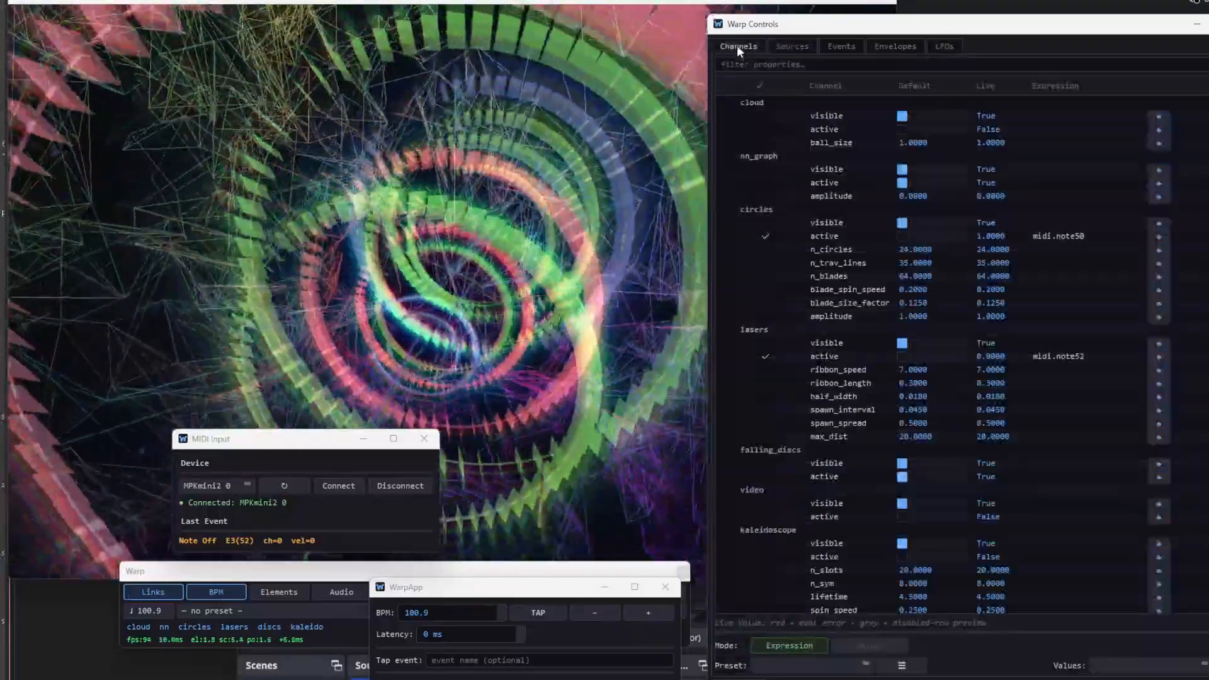
scroll(1151, 493, "down", 5)
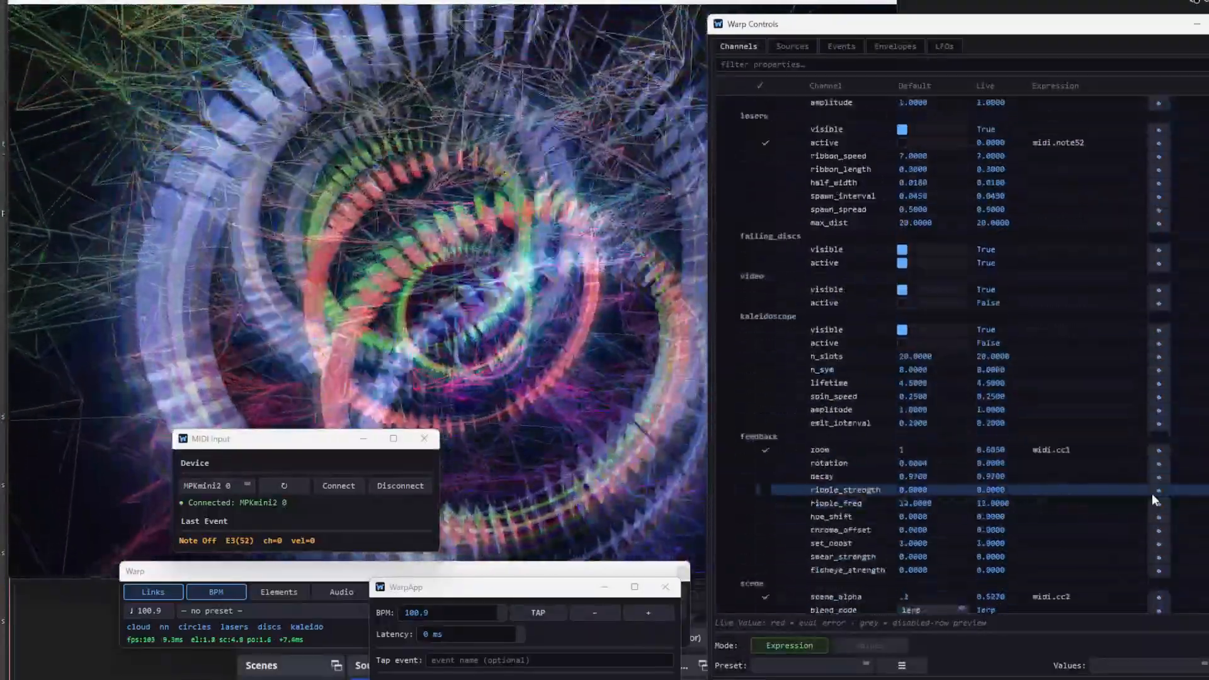
scroll(1151, 493, "up", 5)
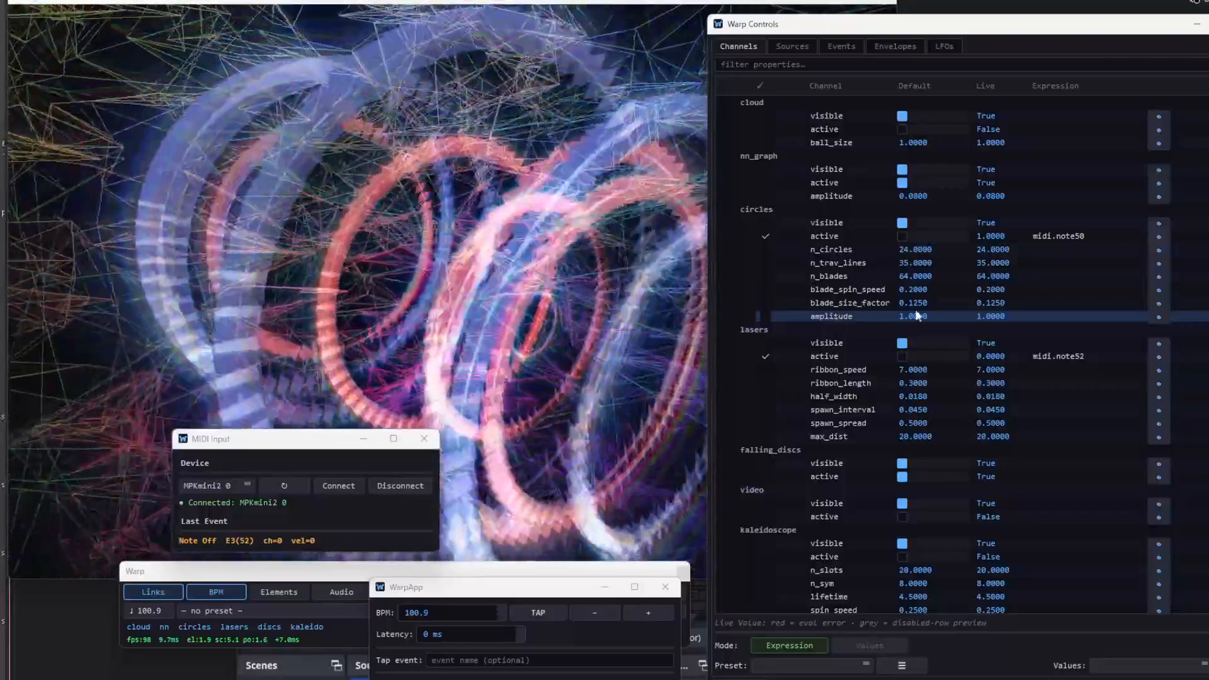
double_click(1056, 313)
type("lfo.beat")
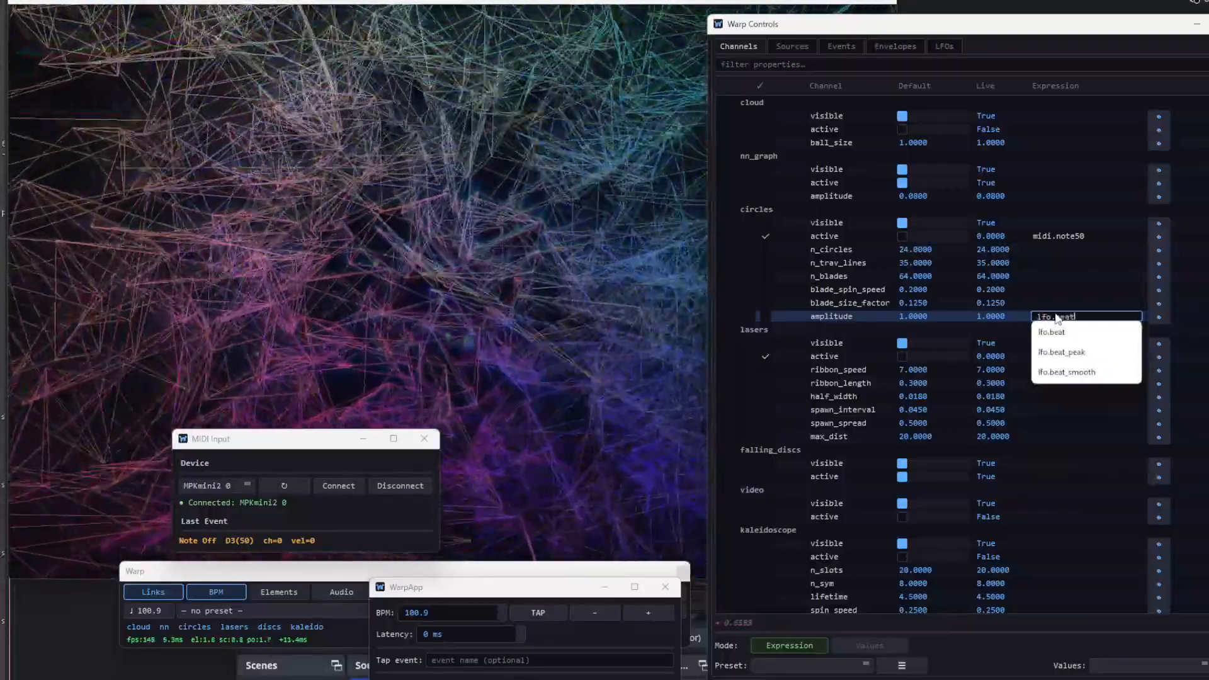
key("Return")
key("Return")
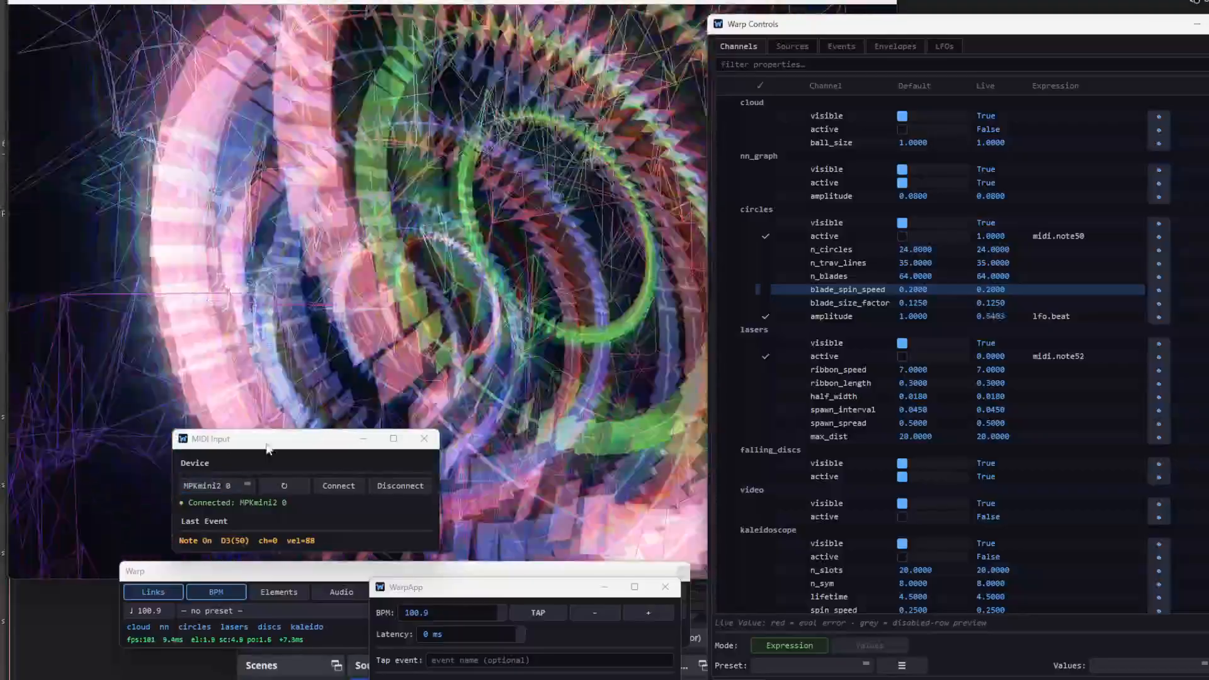
- Rearrange the MIDI Input, Warp and WarpApp windows so the full BPM and beat controls are accessible
left_click_drag(270, 446, 105, 634)
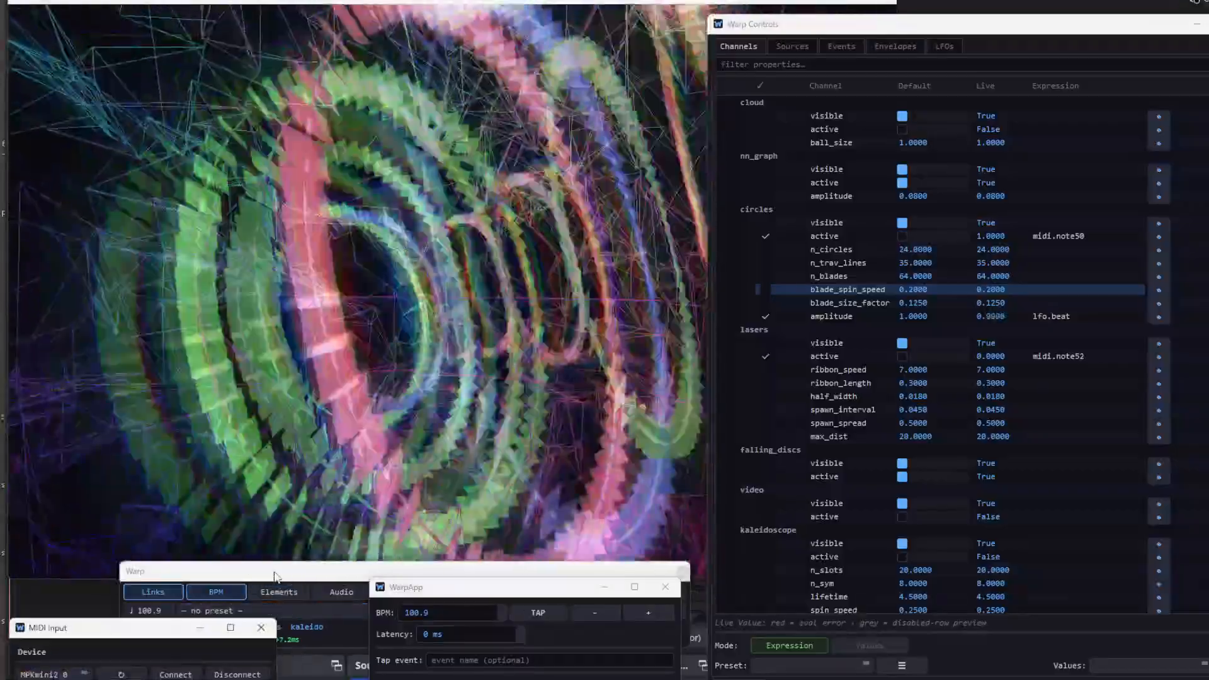
left_click(278, 576)
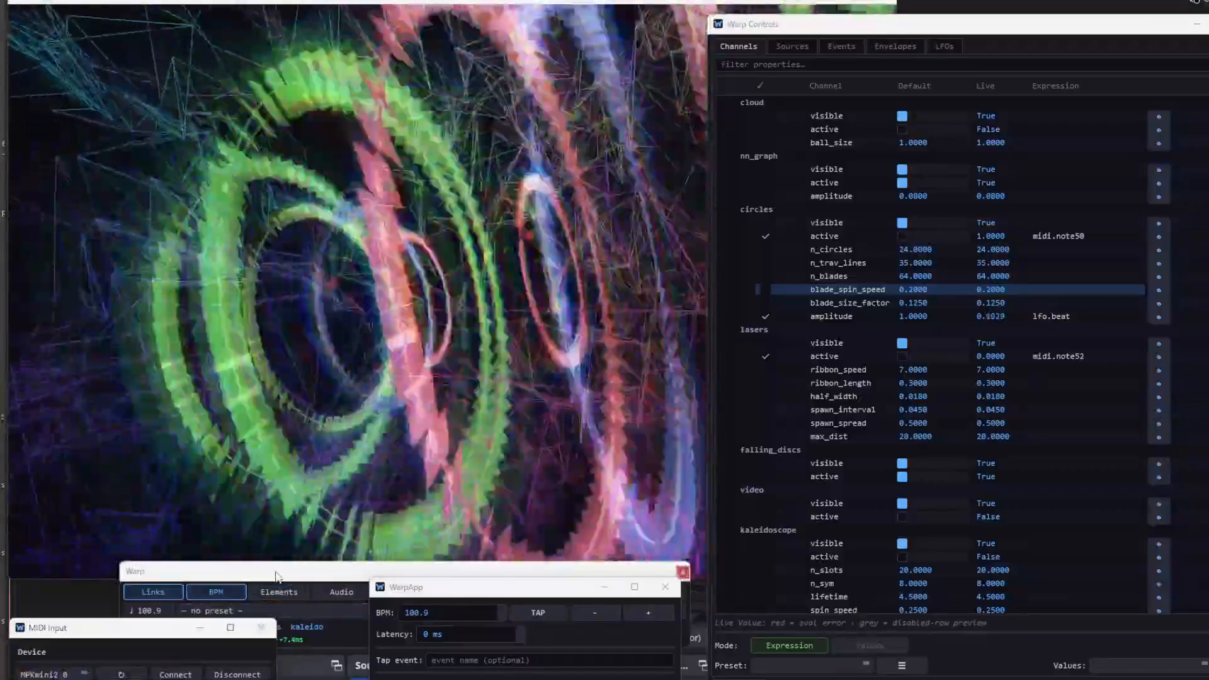
left_click_drag(278, 577, 240, 546)
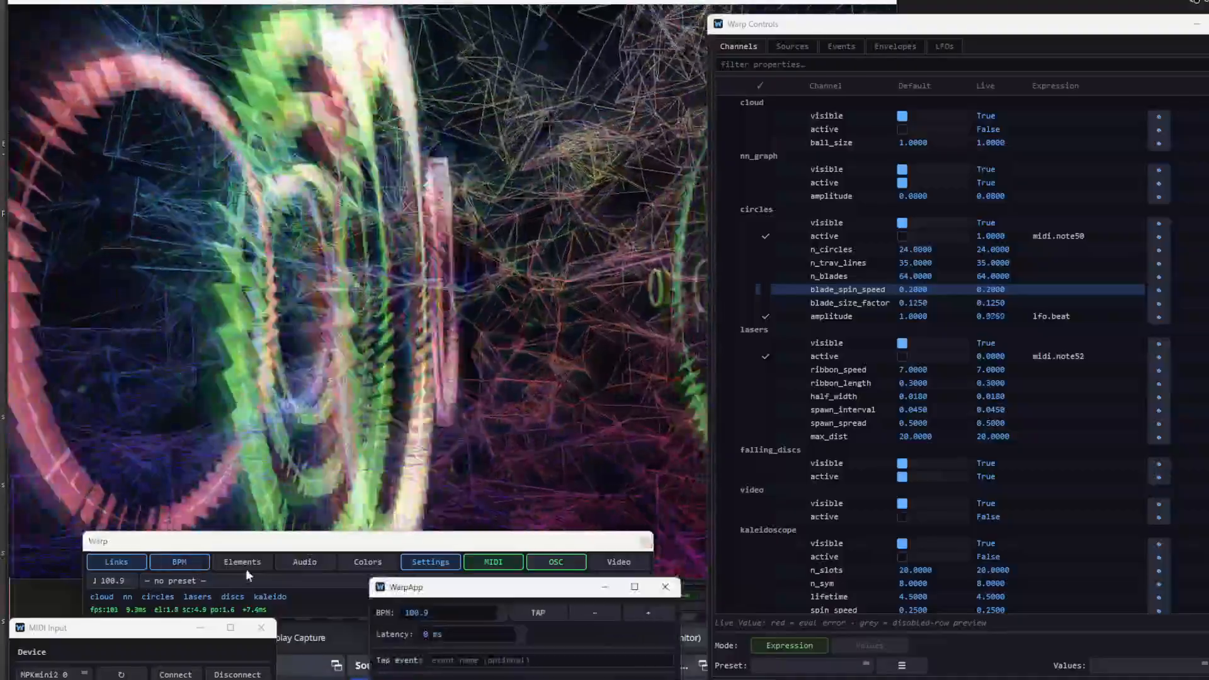
left_click_drag(441, 587, 209, 478)
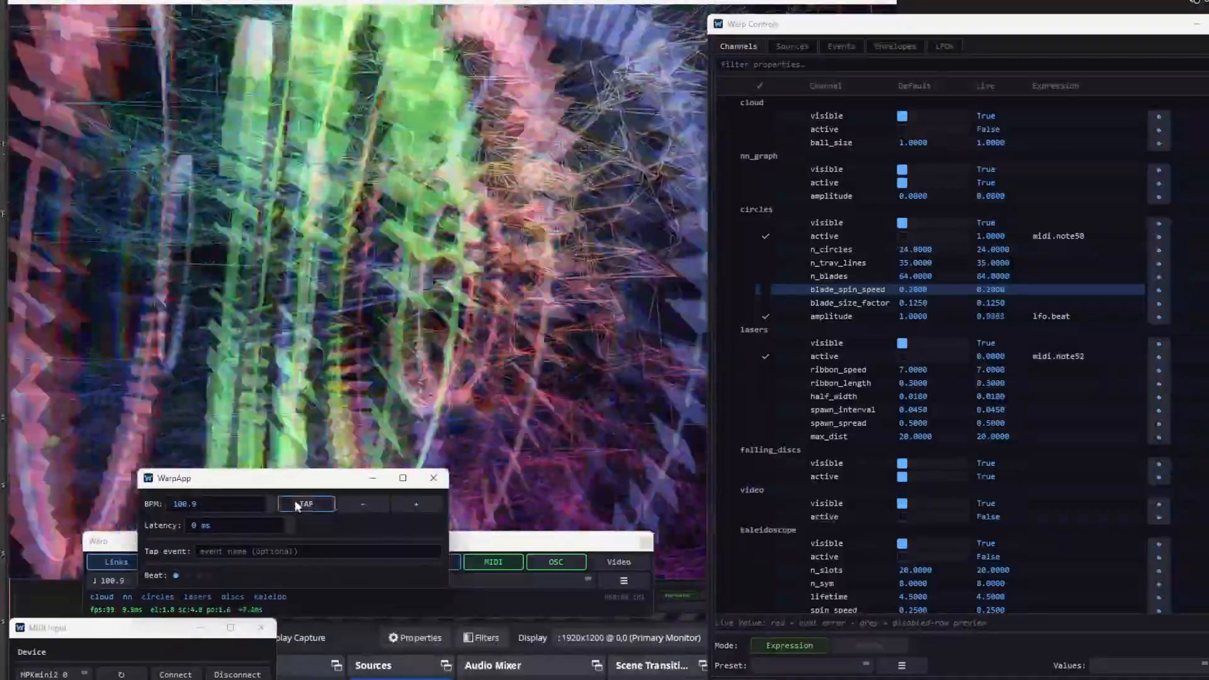
- Tap in the tempo to bring the BPM to 135.0
left_click(295, 503)
left_click(295, 502)
left_click(295, 502)
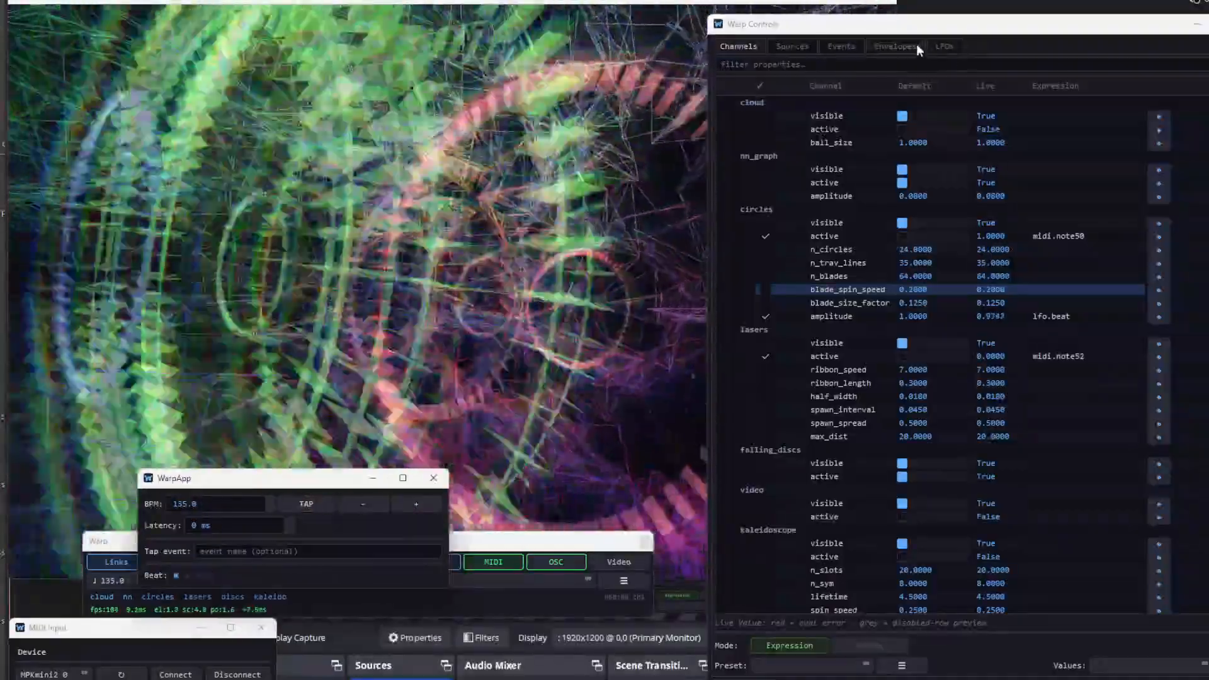
- Set the rate mode of the beat LFO to Beat × 4
left_click(938, 46)
left_click(814, 107)
double_click(816, 106)
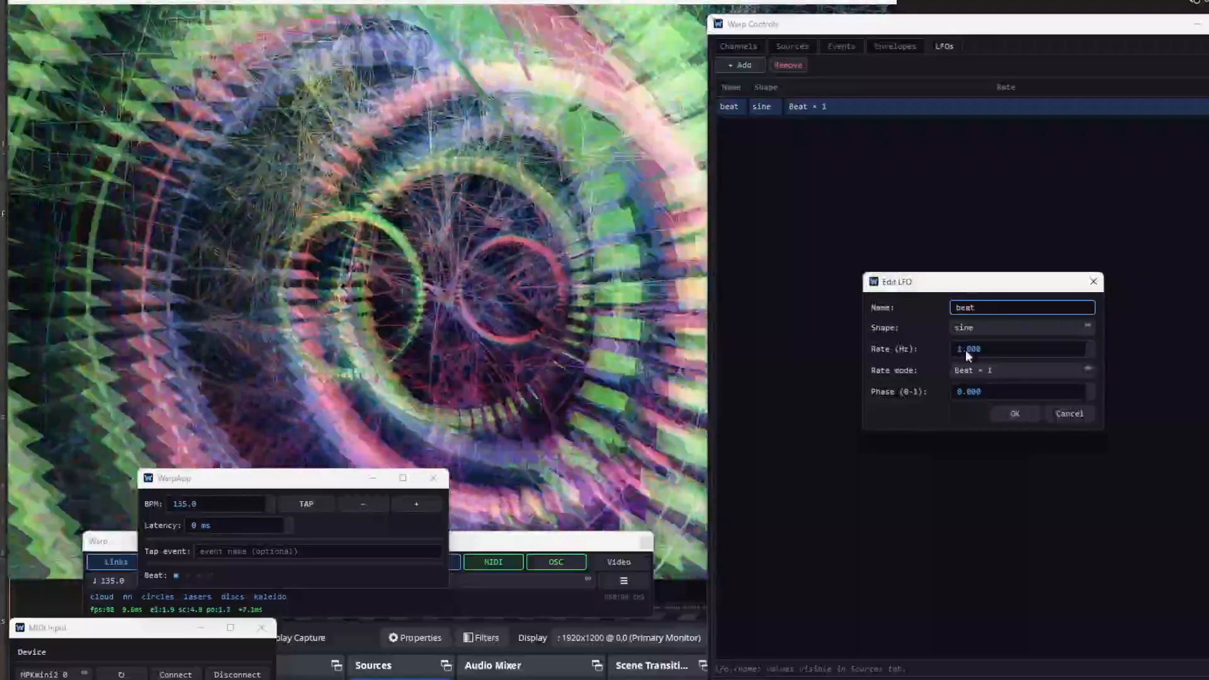
left_click(966, 369)
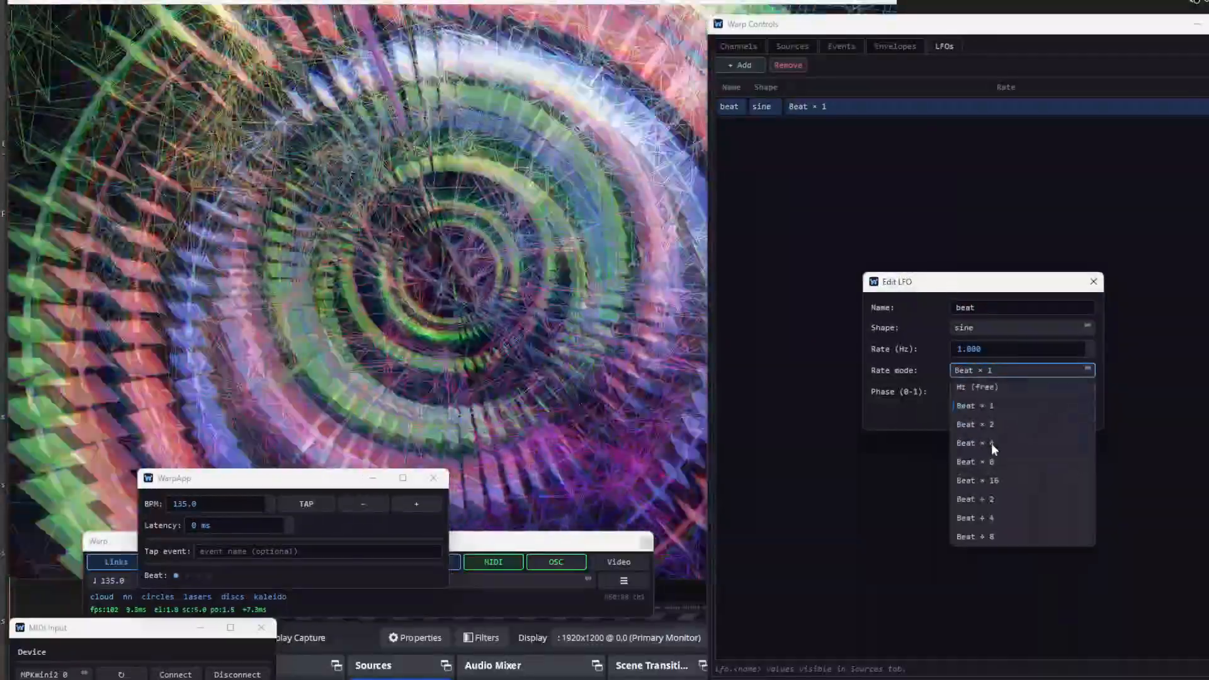
left_click(991, 443)
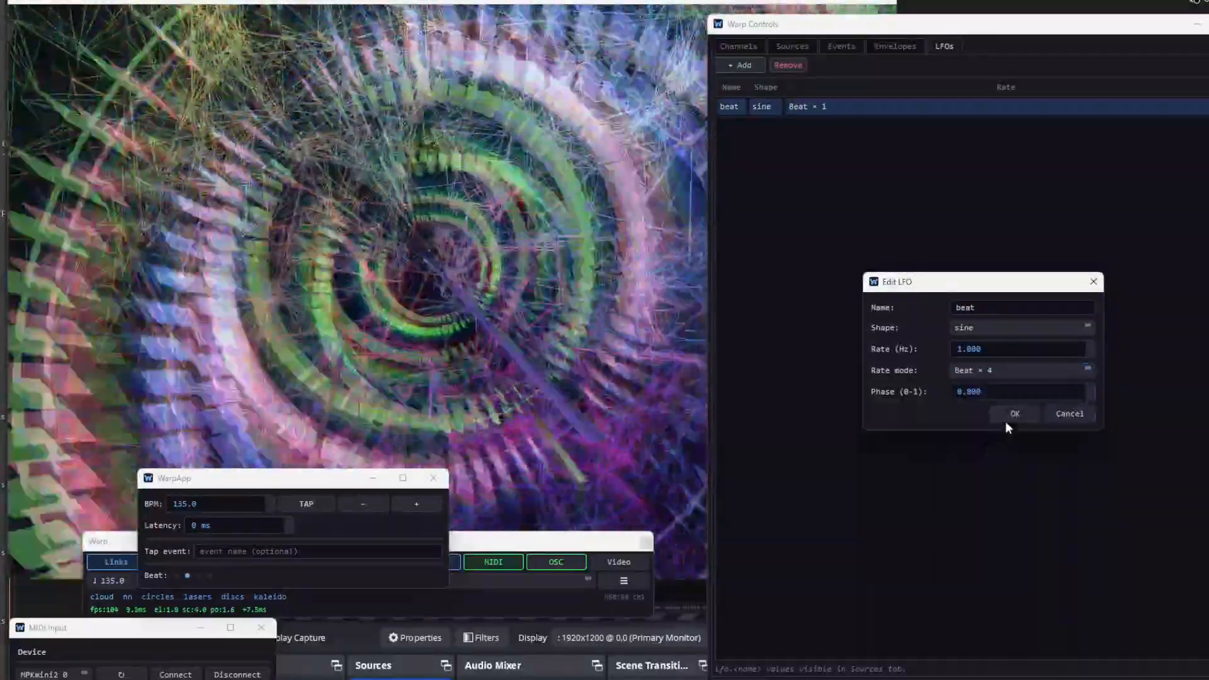
left_click(1008, 418)
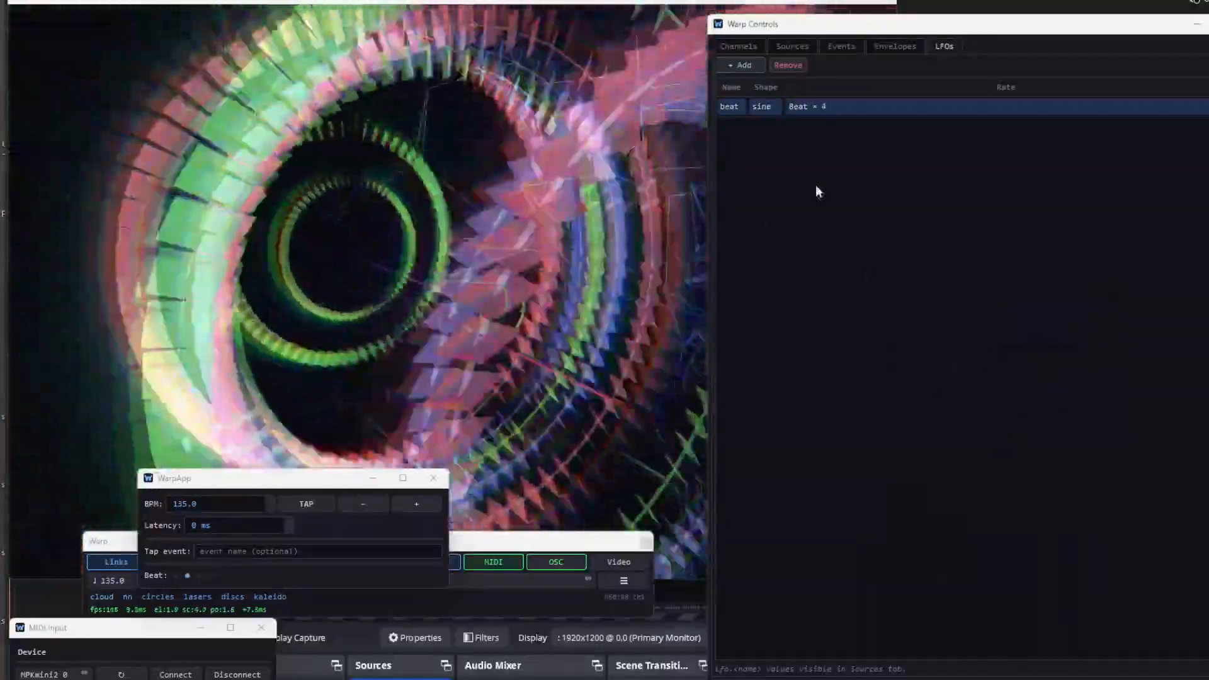
- Slow the beat LFO by changing its rate mode to Beat ÷ 4
double_click(863, 107)
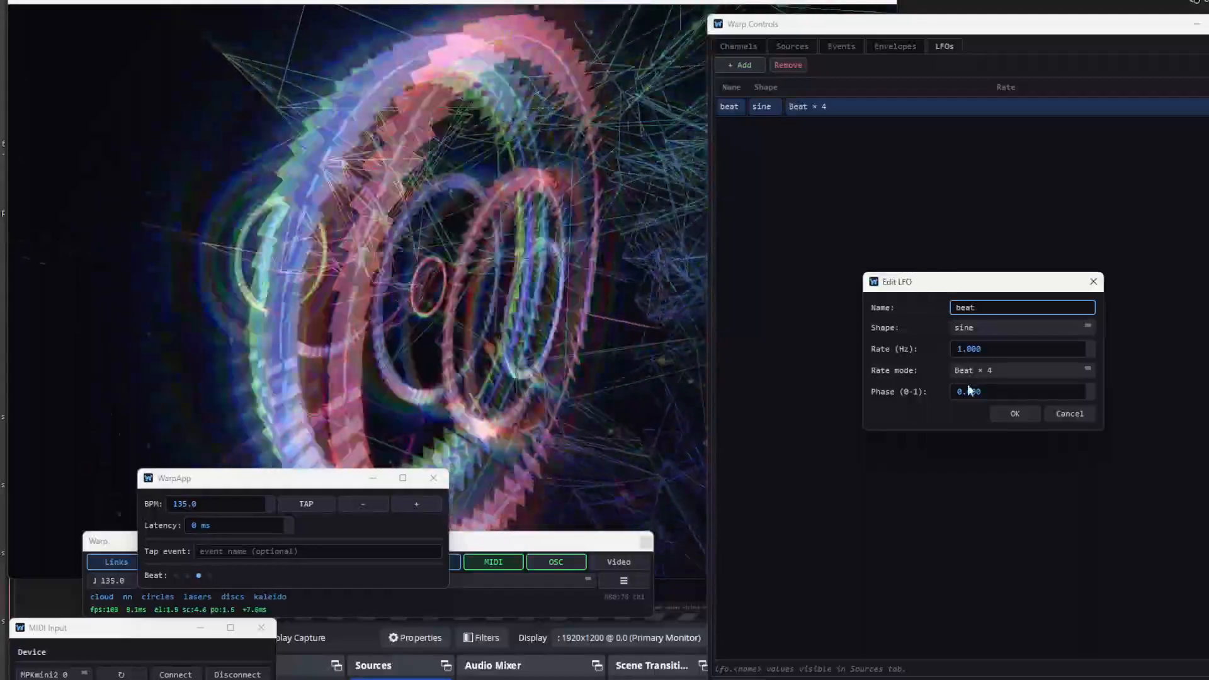
left_click(975, 373)
left_click(1001, 515)
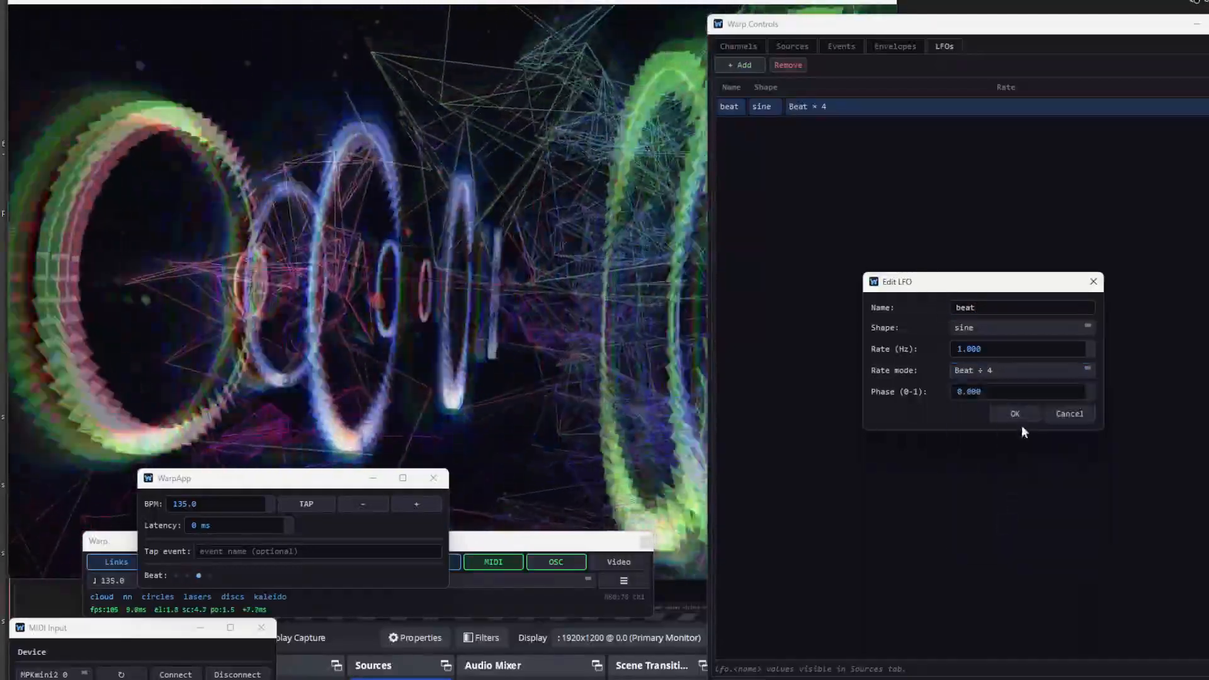
left_click(1016, 414)
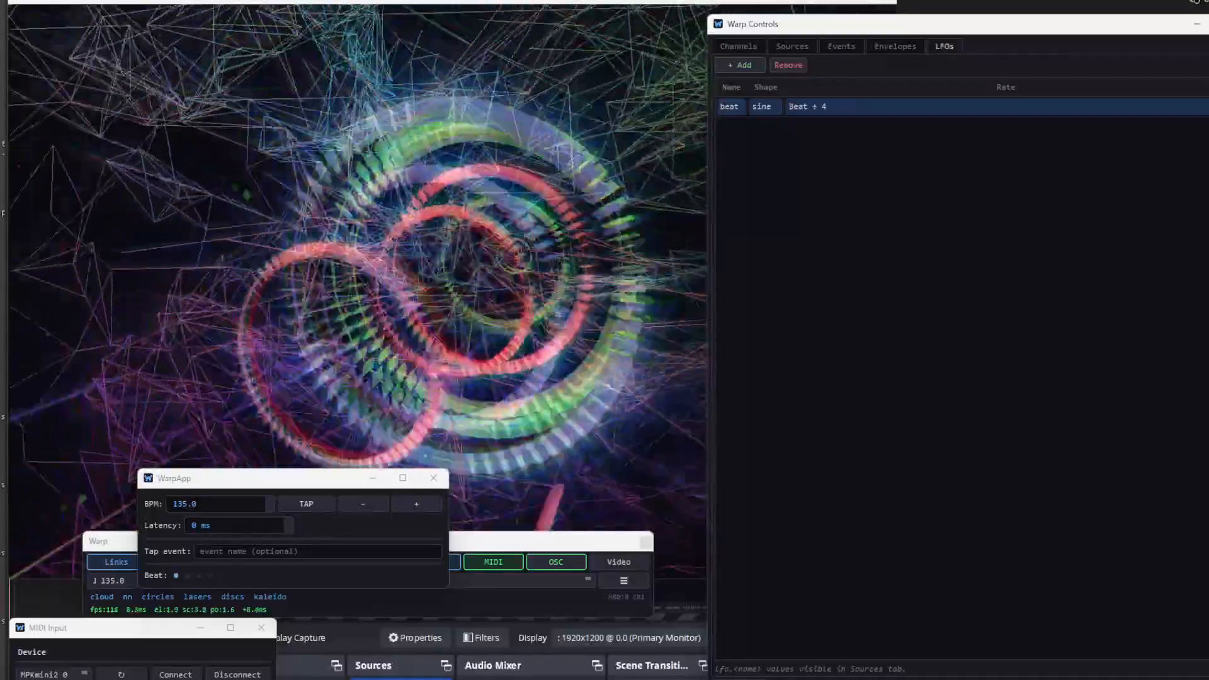
- Move the WarpApp window clear of the main Warp controls and look at the live metrics of the Audio Input window
left_click_drag(277, 486, 586, 625)
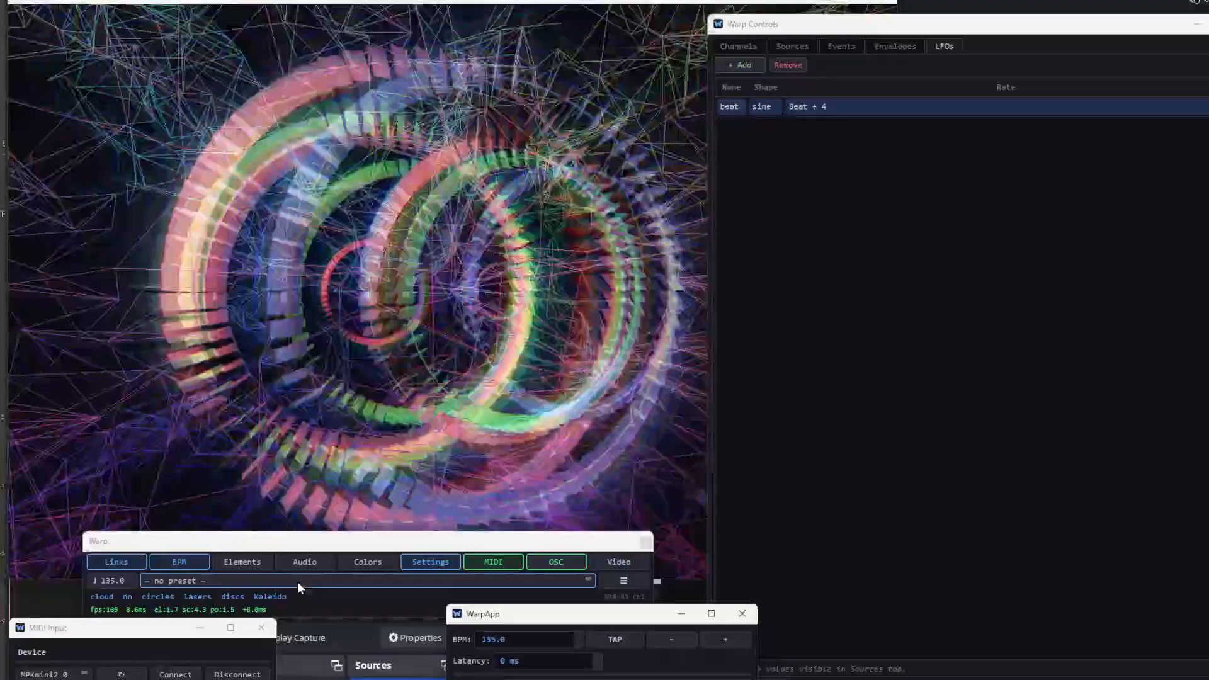
left_click(316, 568)
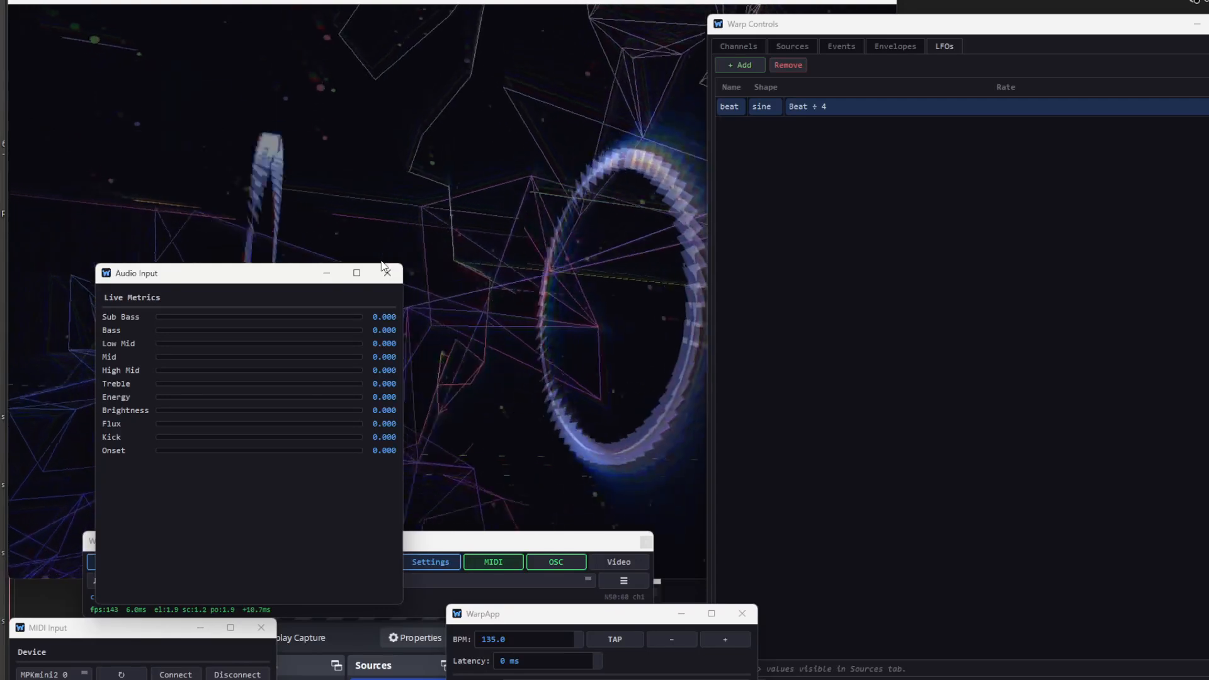
left_click(387, 275)
- Halve the MIDI control of the feedback channel's zoom with the expression midi.cc1 * 0.5
left_click(726, 42)
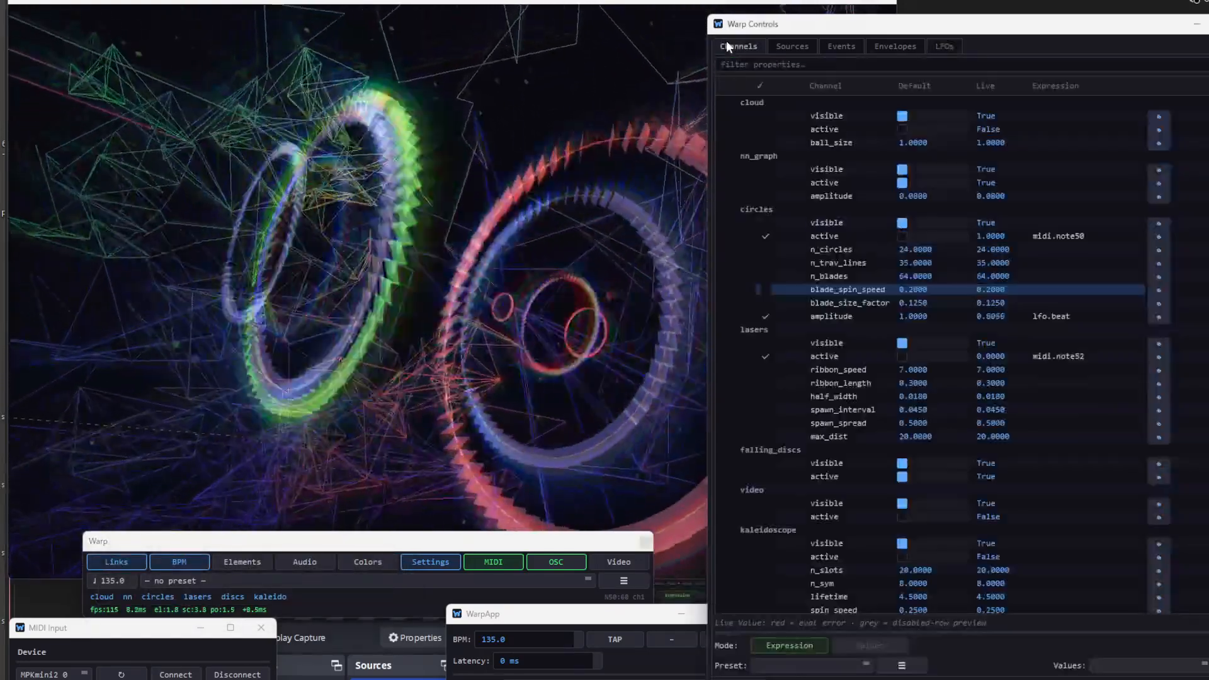
scroll(1014, 495, "down", 5)
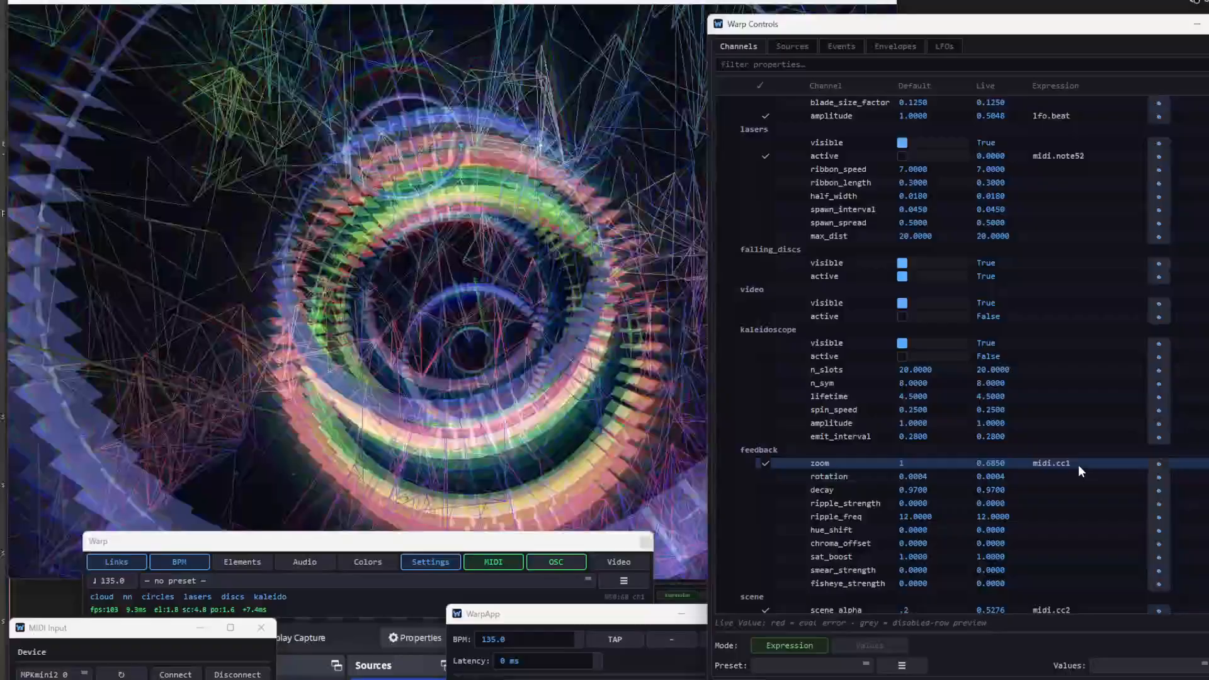
left_click(1078, 465)
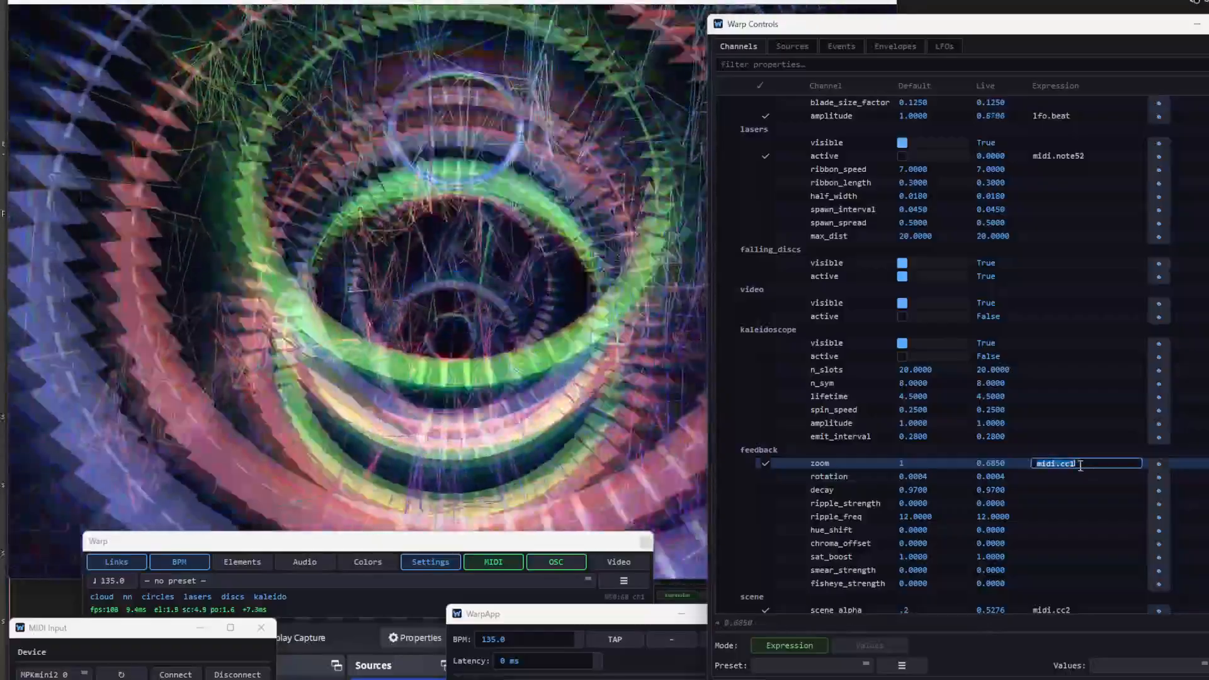
type("*")
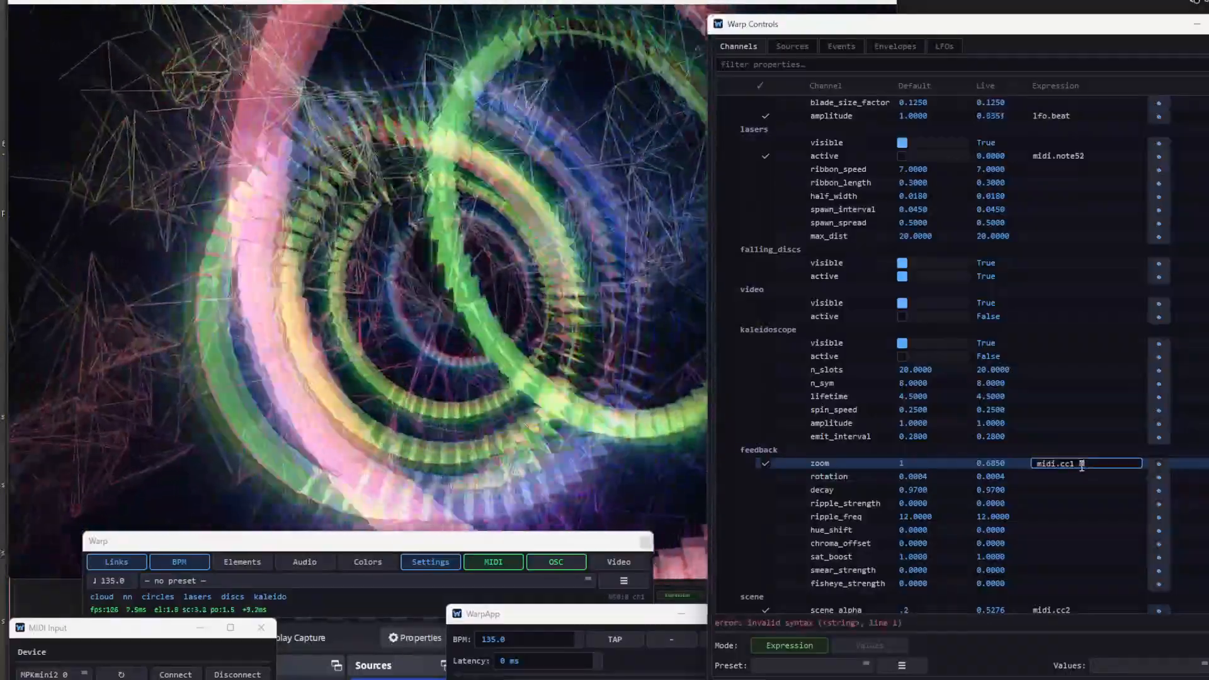
type(".5")
key("Return")
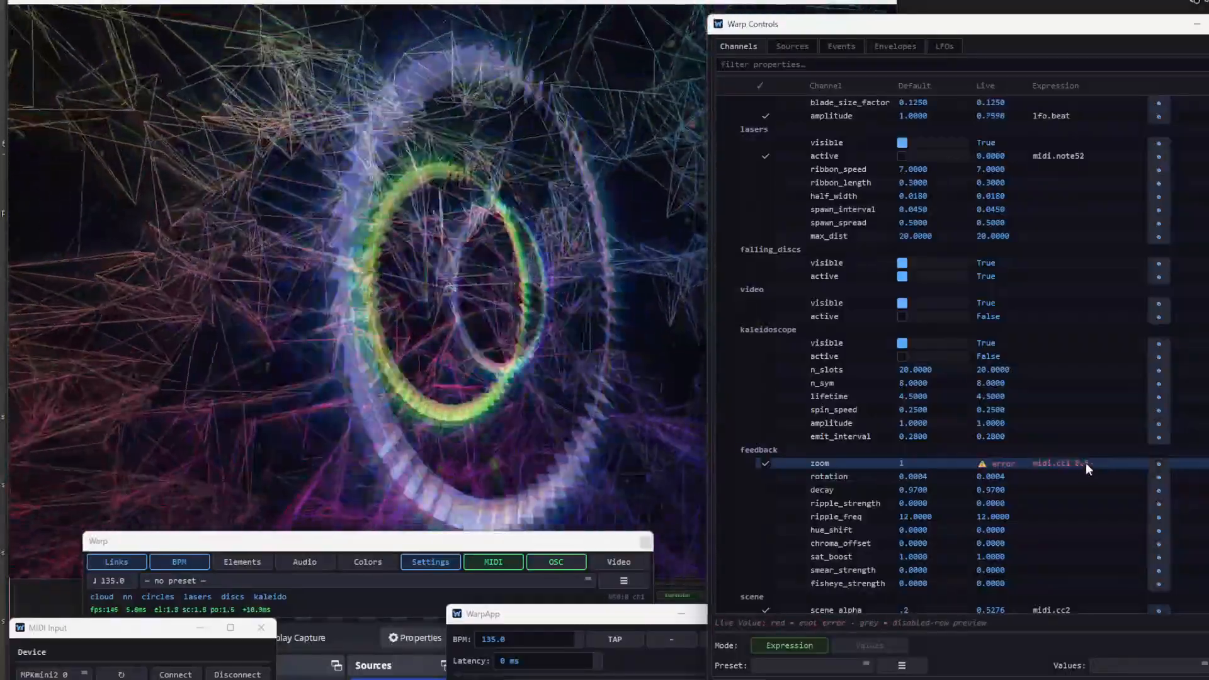
double_click(1085, 463)
left_click(1079, 462)
type("*")
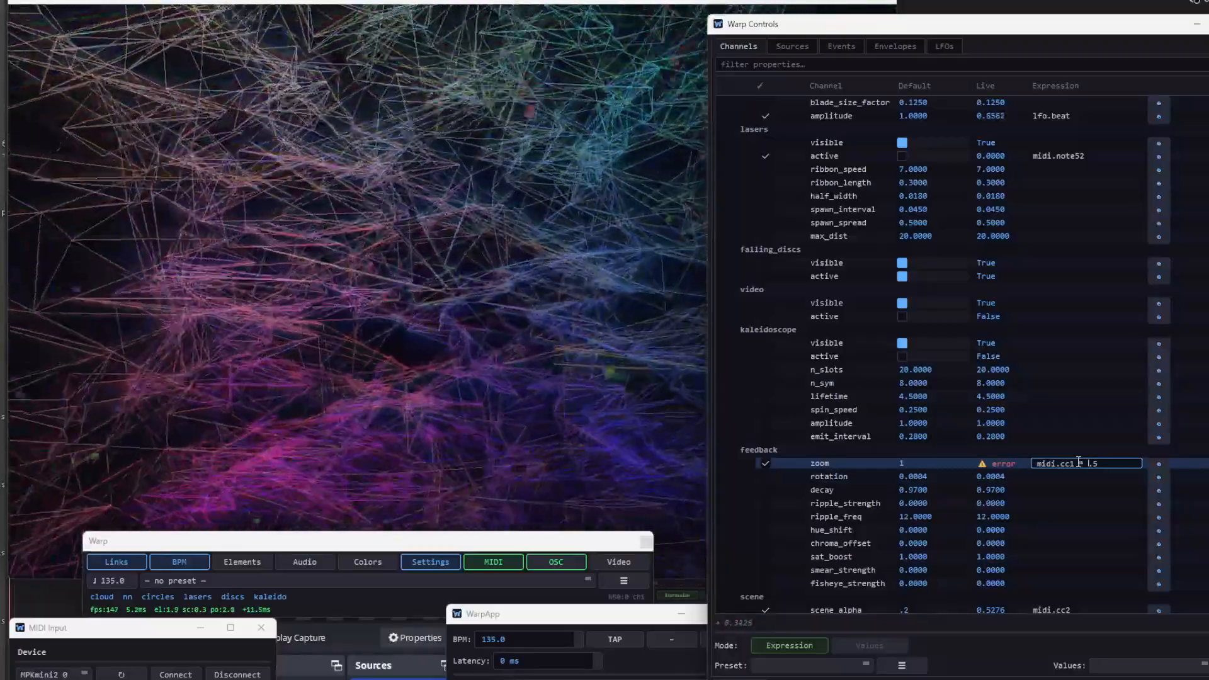
key("Return")
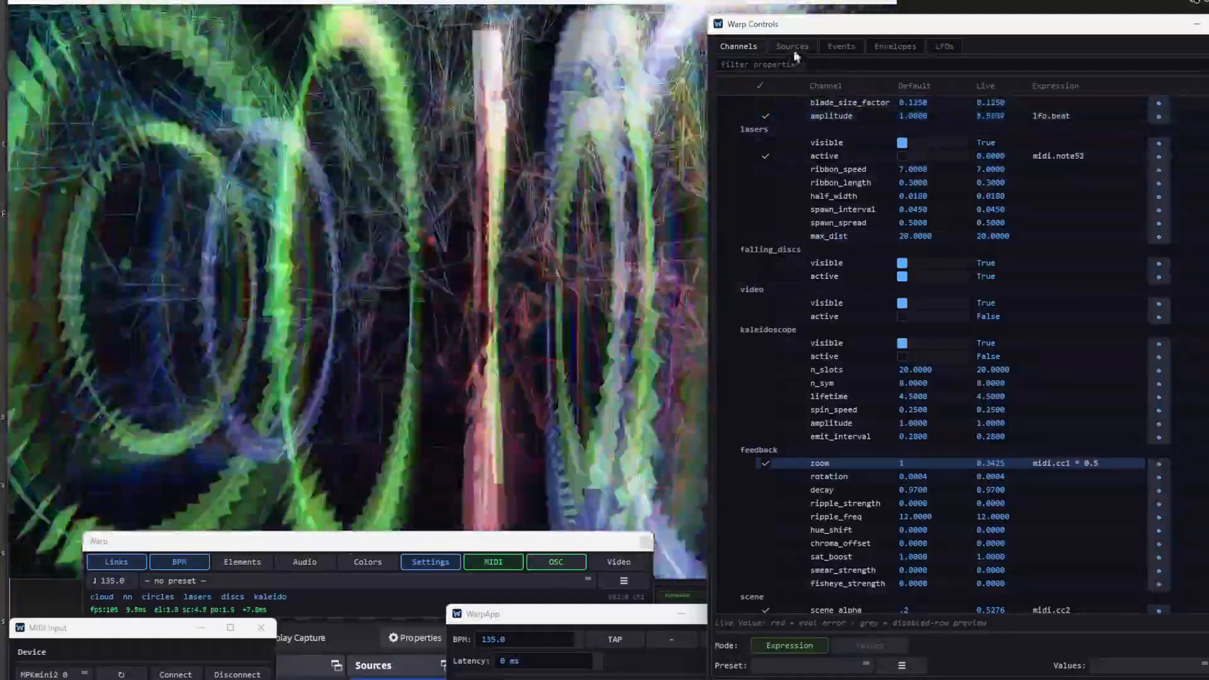
- Look through the live source registry and the existing event links and threshold detectors
left_click(792, 47)
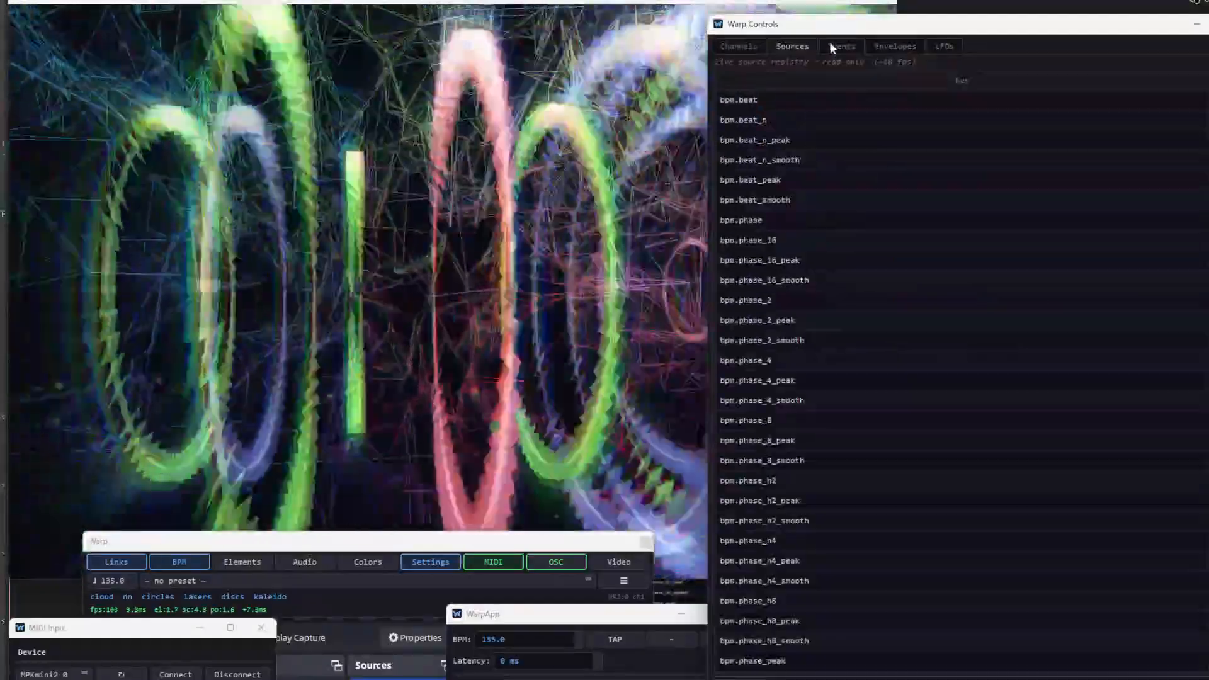
left_click(831, 47)
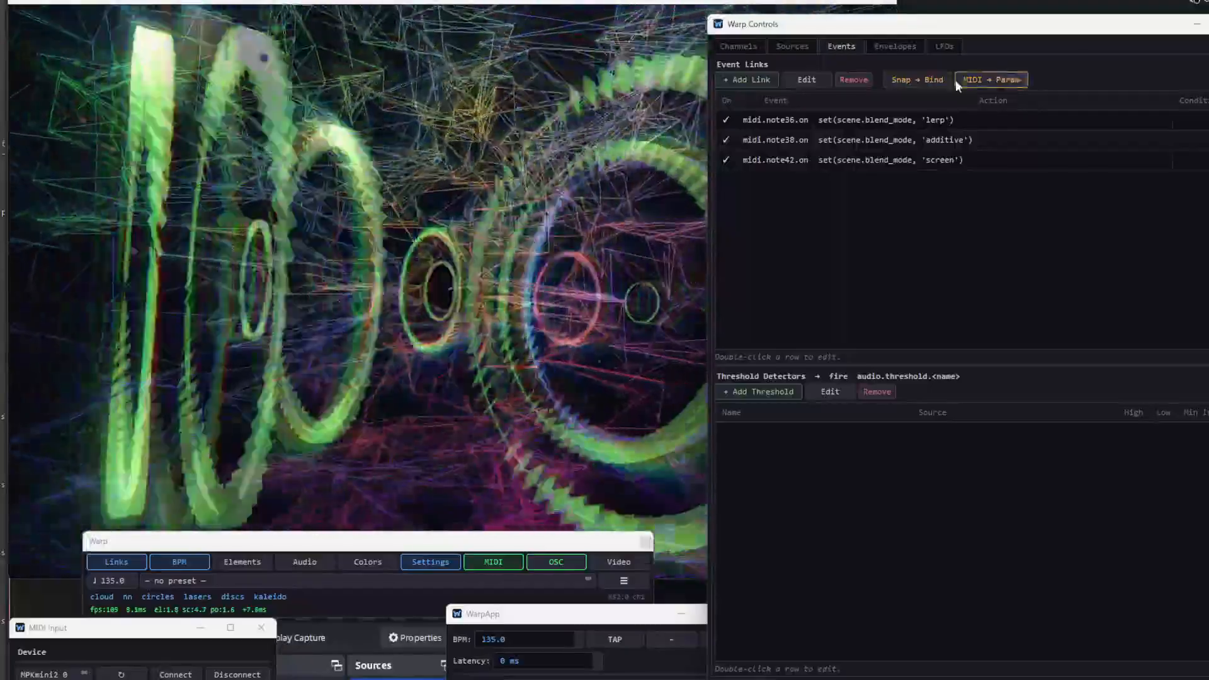